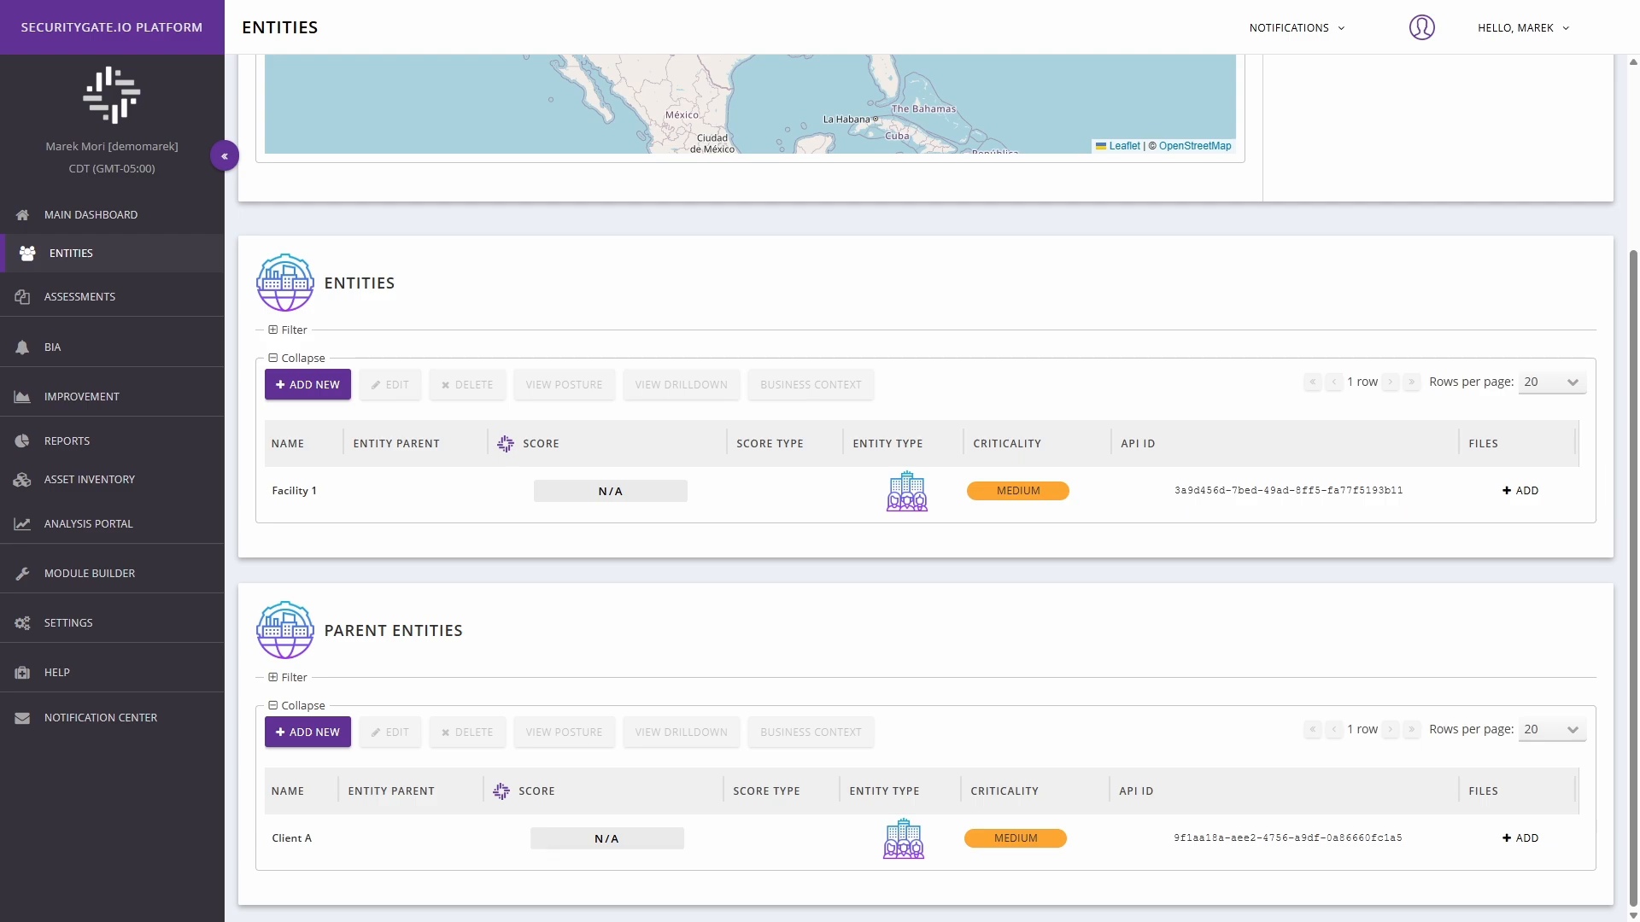
# Step: Create a Question Library question reading "Organizational leadership is responsible and accountable for cybersecurity risk and fosters a culture that is risk-aware, ethical, and continually improving"
pyautogui.click(94, 580)
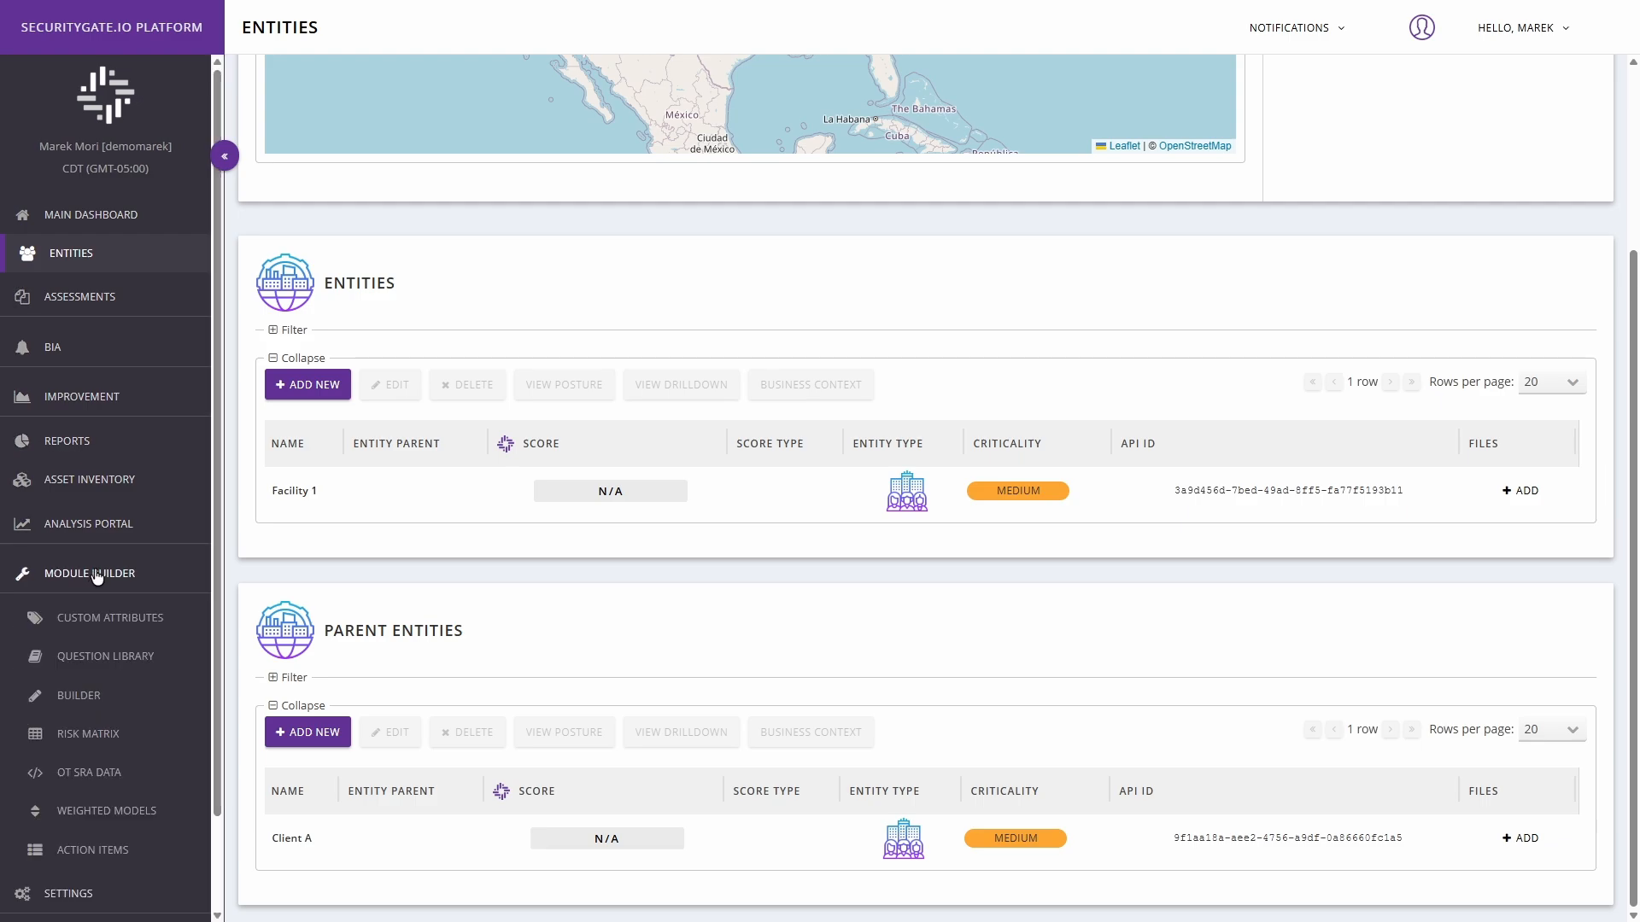
pyautogui.click(96, 666)
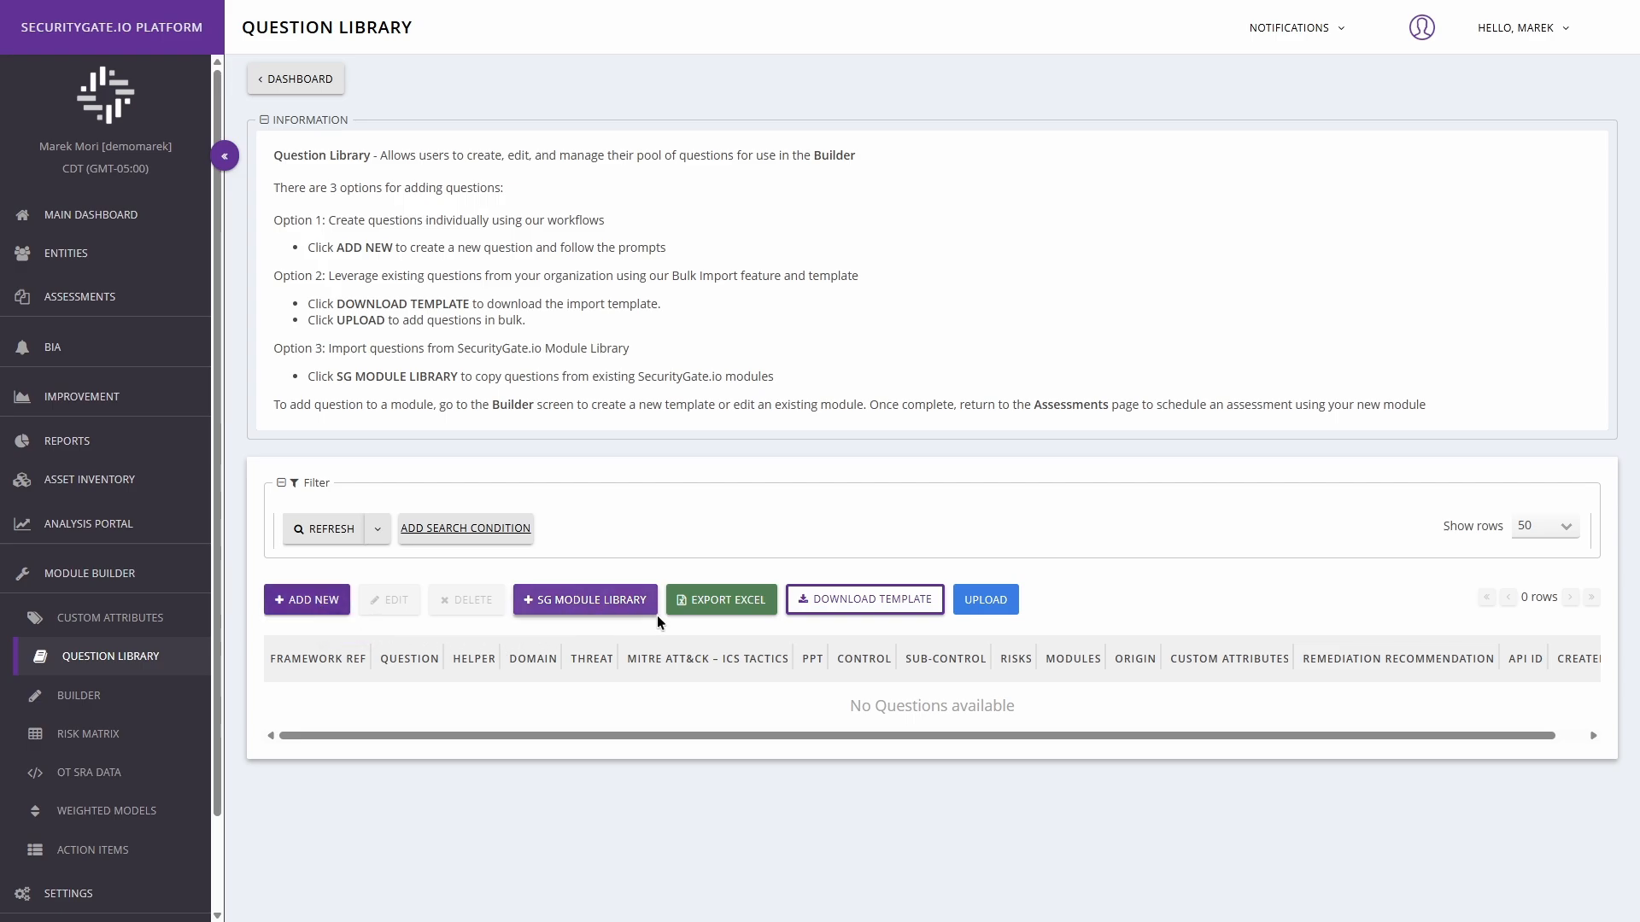
pyautogui.click(726, 606)
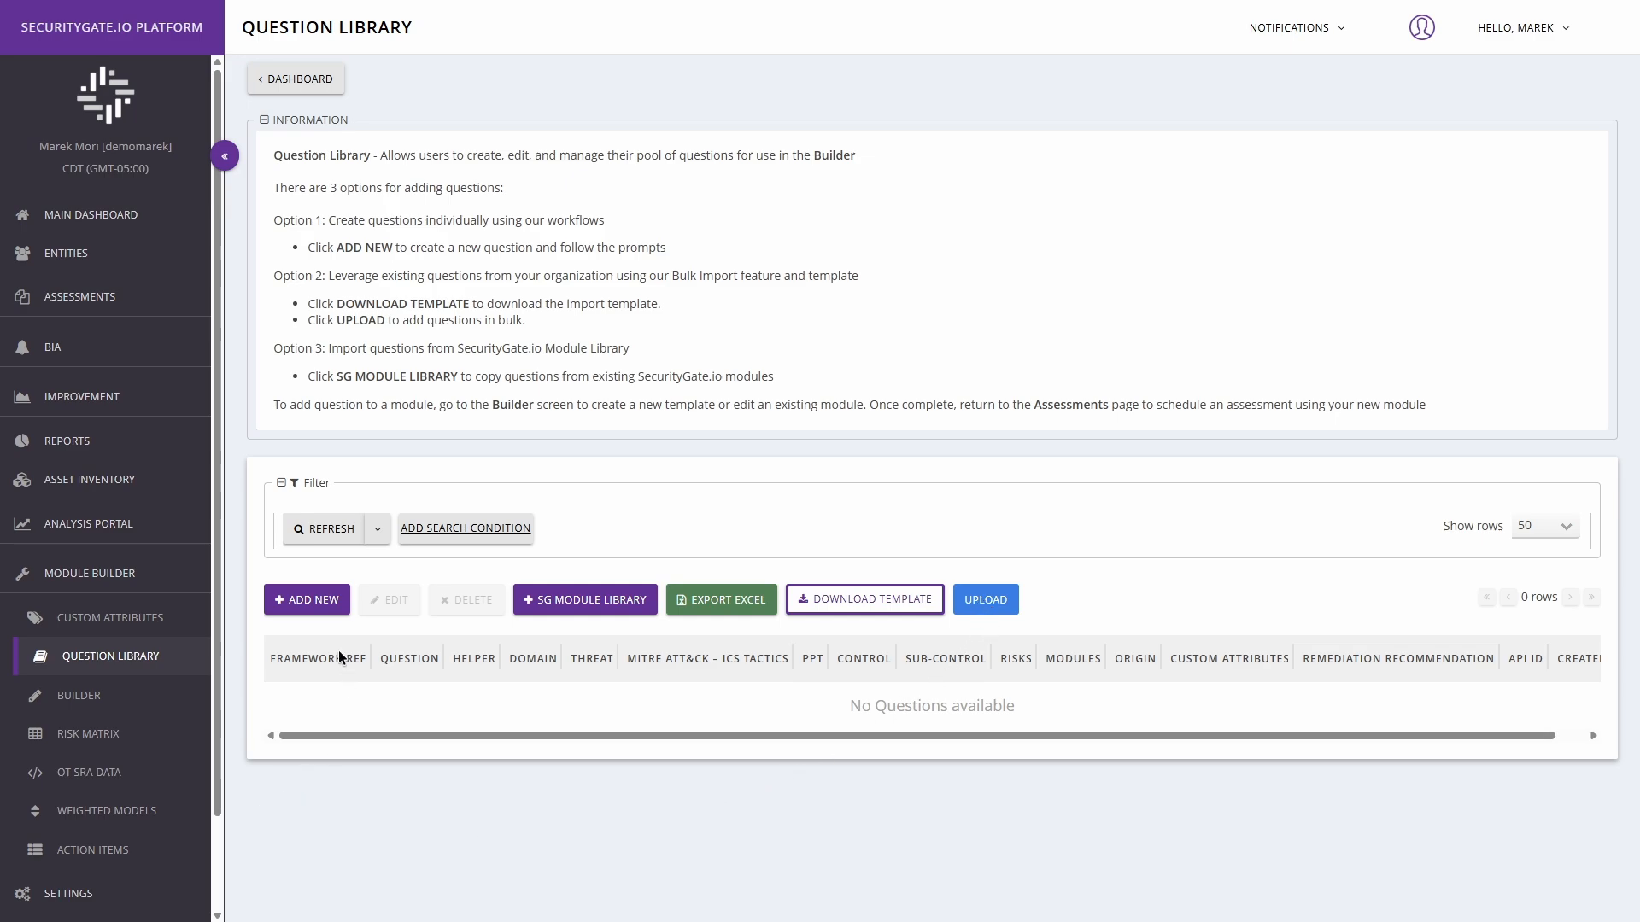
pyautogui.click(312, 603)
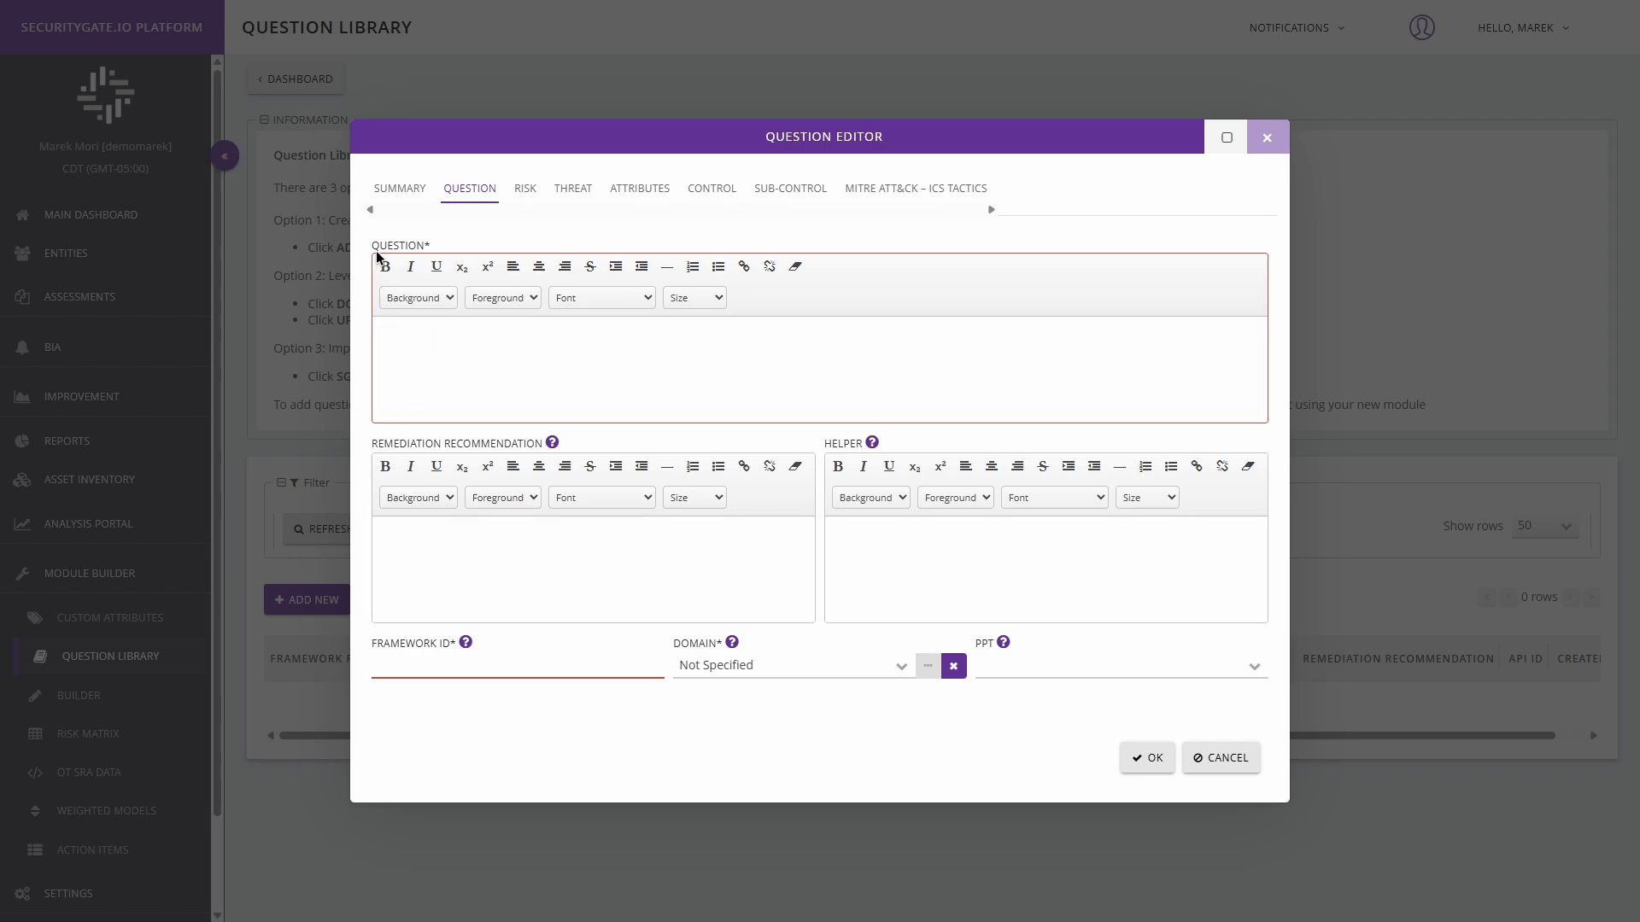
pyautogui.click(396, 335)
pyautogui.write('Organizational leadership is responsible and accountable for cybersecurity risk and fosters a culture that is risk-aware, ethical, and continually improving')
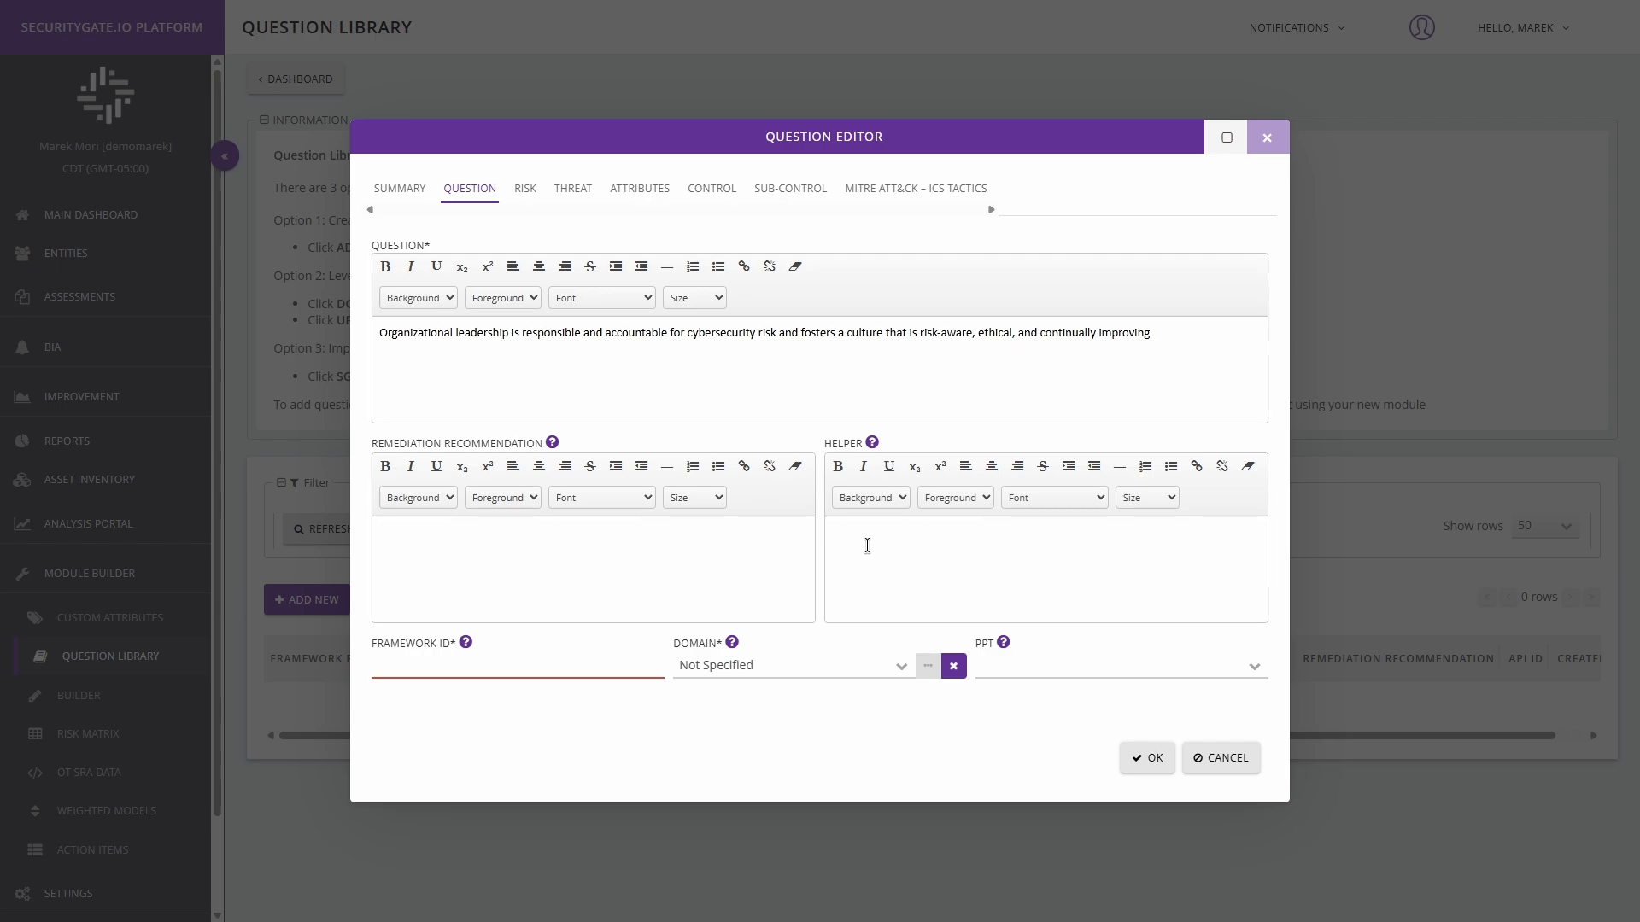
# Step: Set the new question's PPT to People and its framework ID to GV.RR-01
pyautogui.click(933, 585)
pyautogui.click(1254, 667)
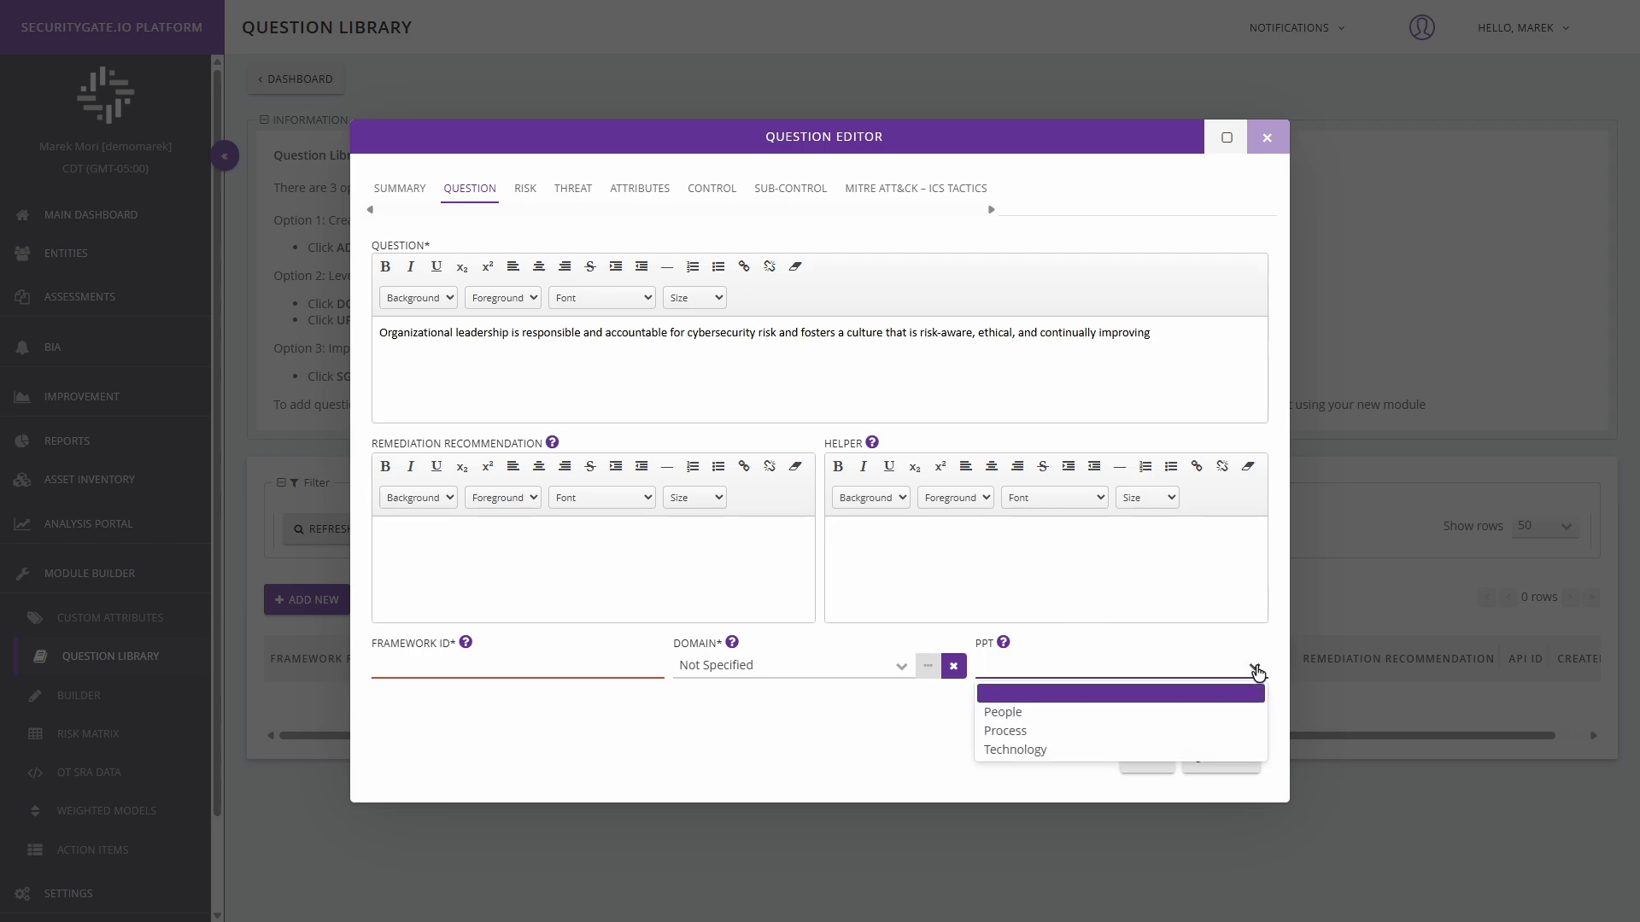
pyautogui.click(1106, 712)
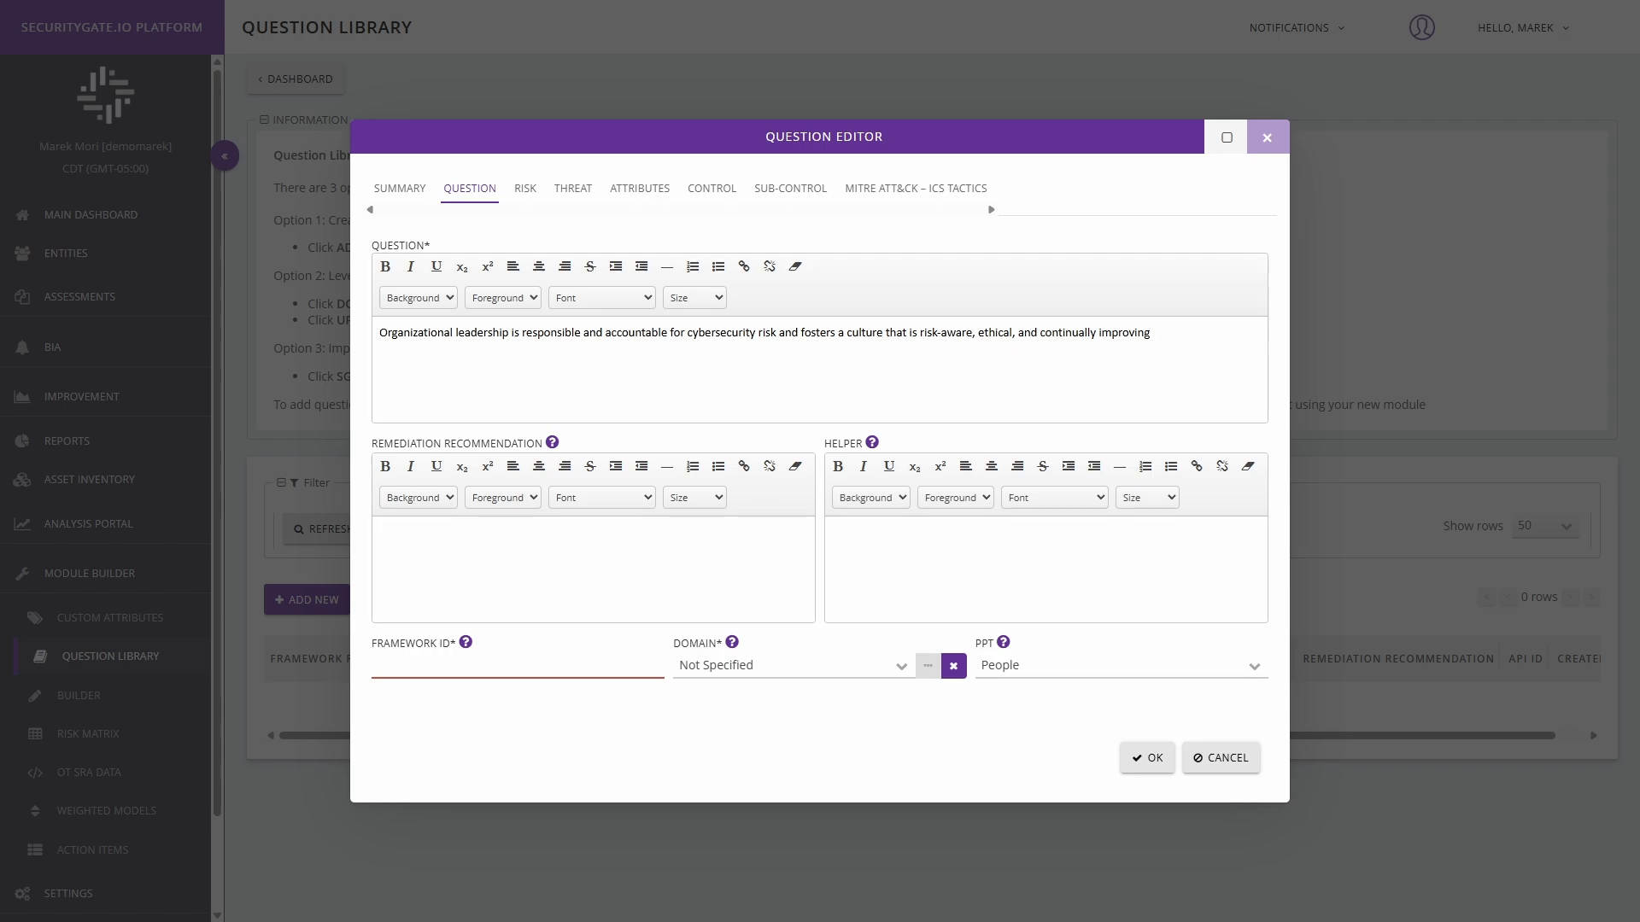
pyautogui.click(439, 662)
pyautogui.write('GV.RR-01')
# Step: Assign the user-defined Governance domain to the question from the full list of domains
pyautogui.click(911, 672)
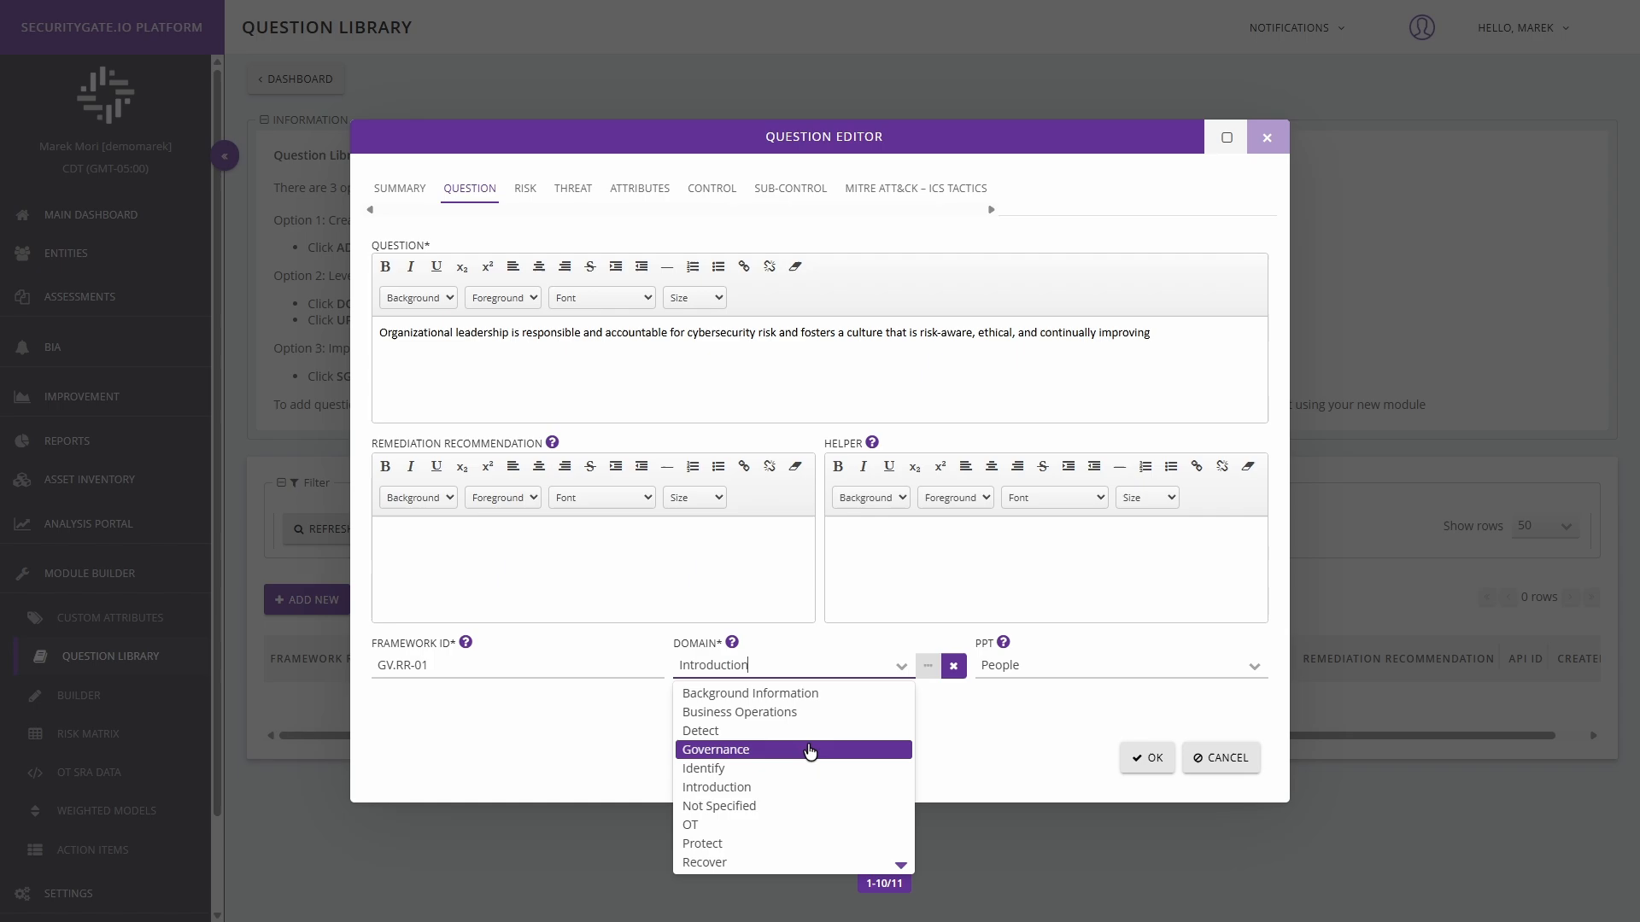
pyautogui.scroll(-5, 805, 817)
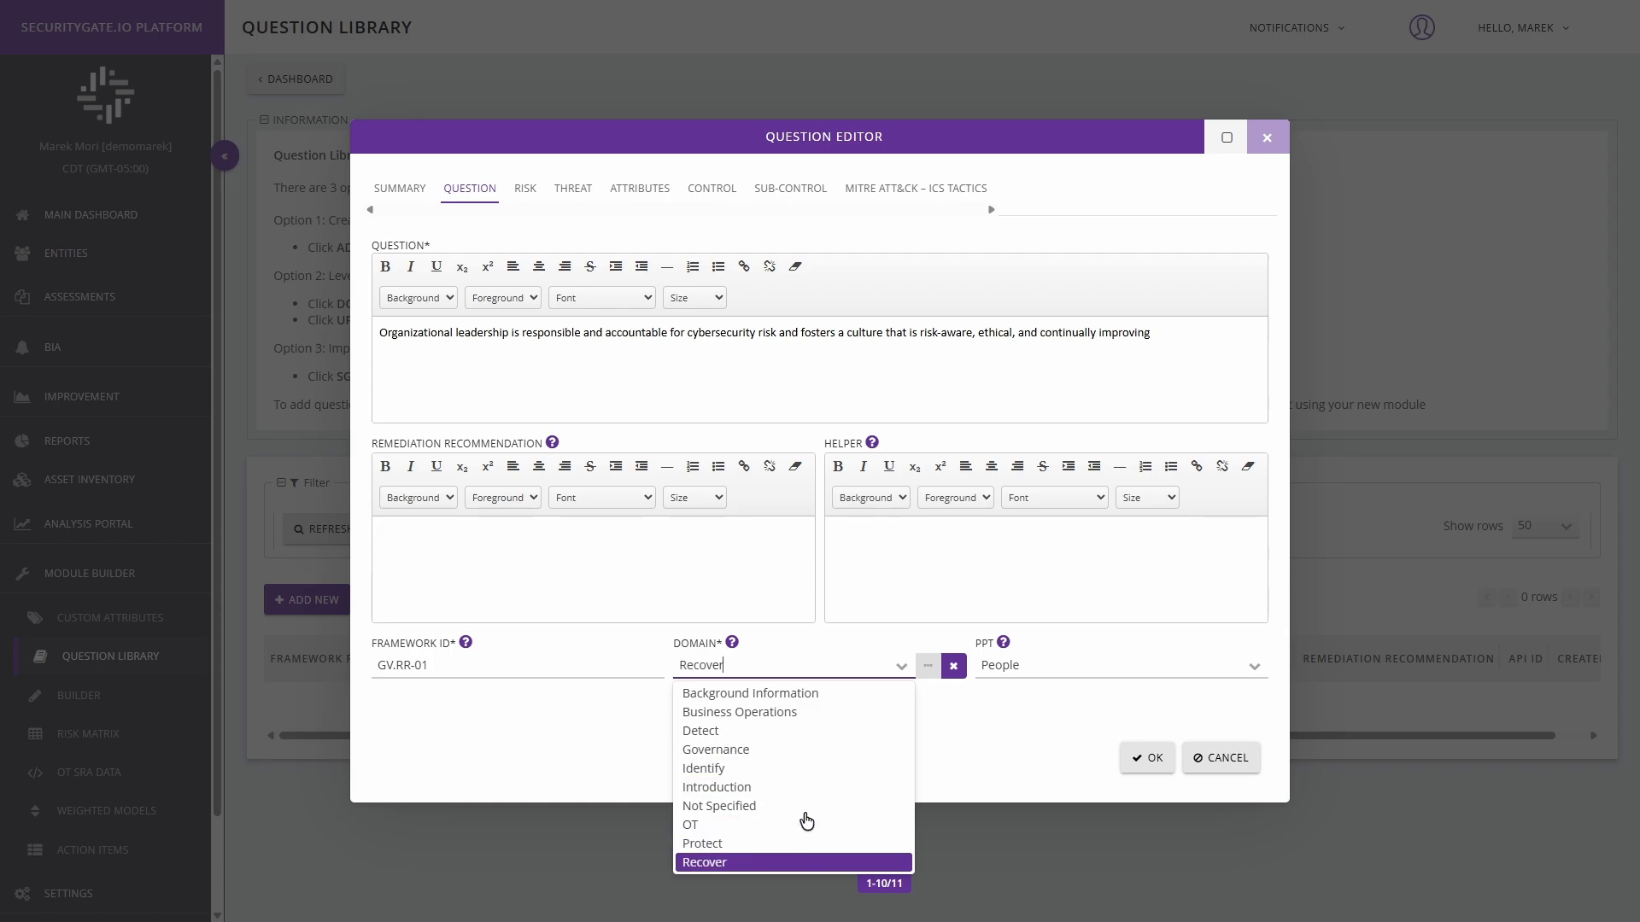
pyautogui.scroll(6, 841, 816)
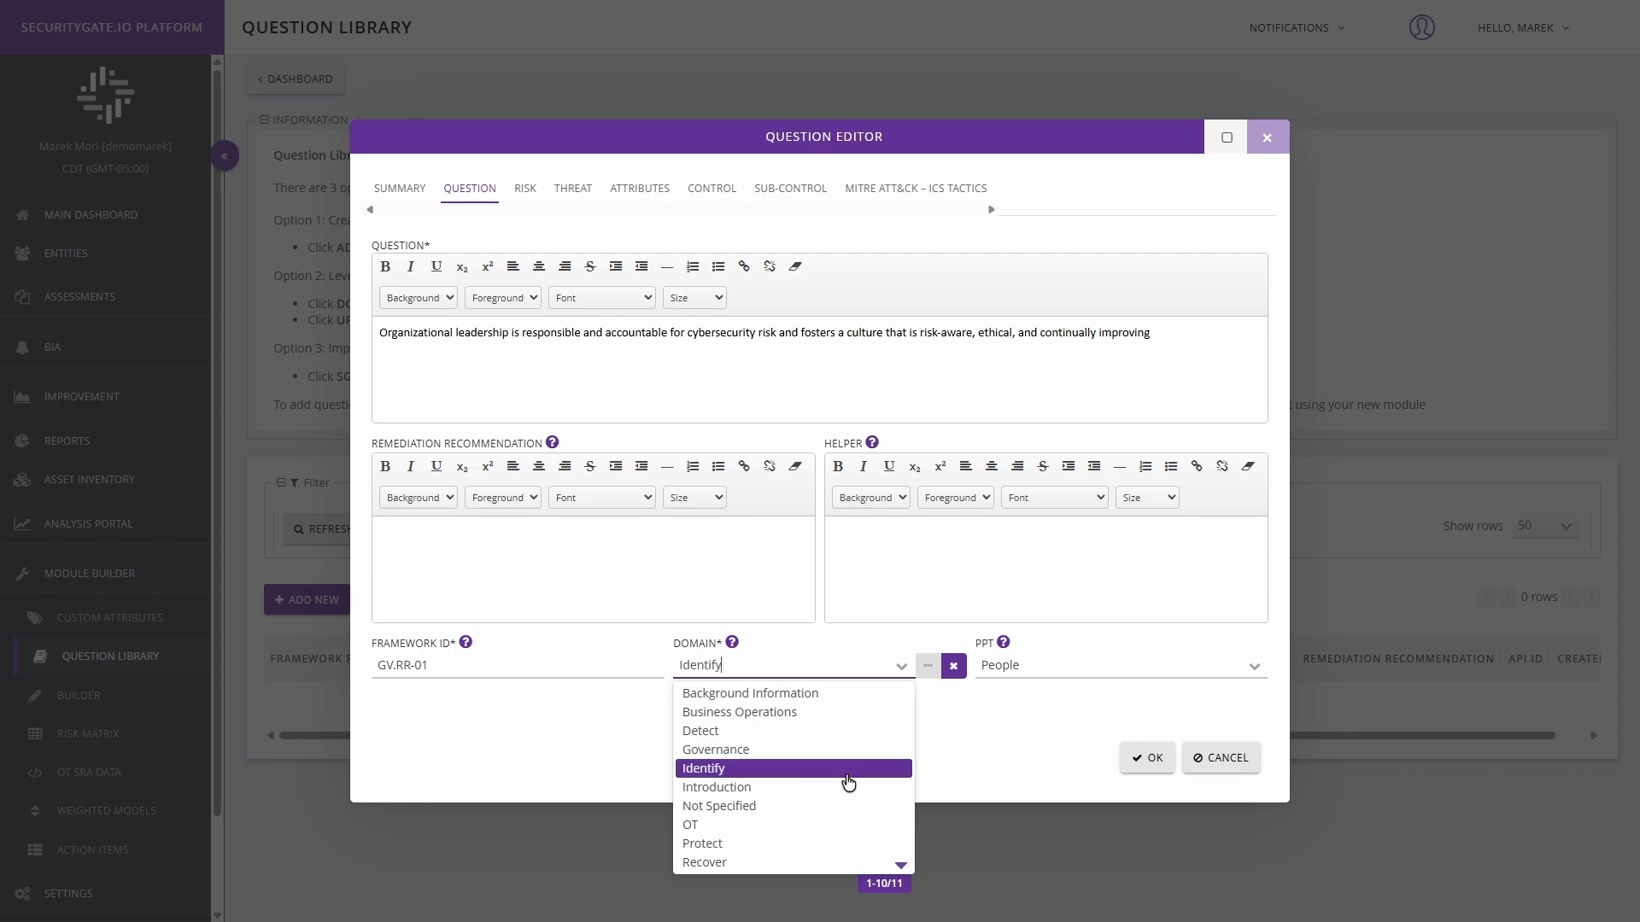
pyautogui.click(928, 666)
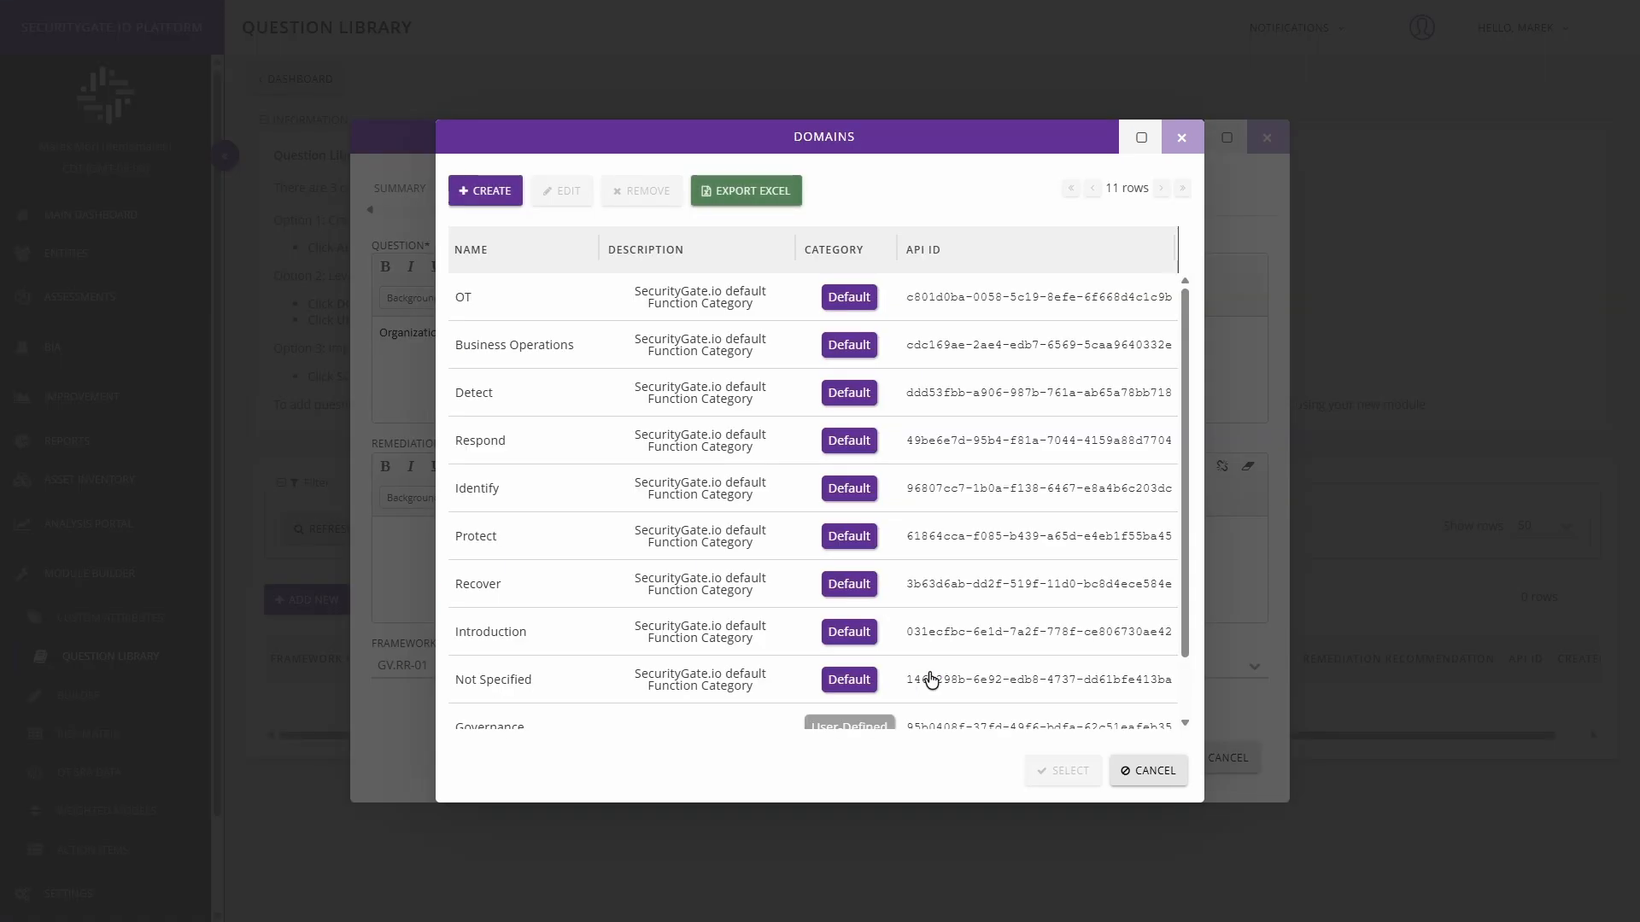
pyautogui.click(485, 192)
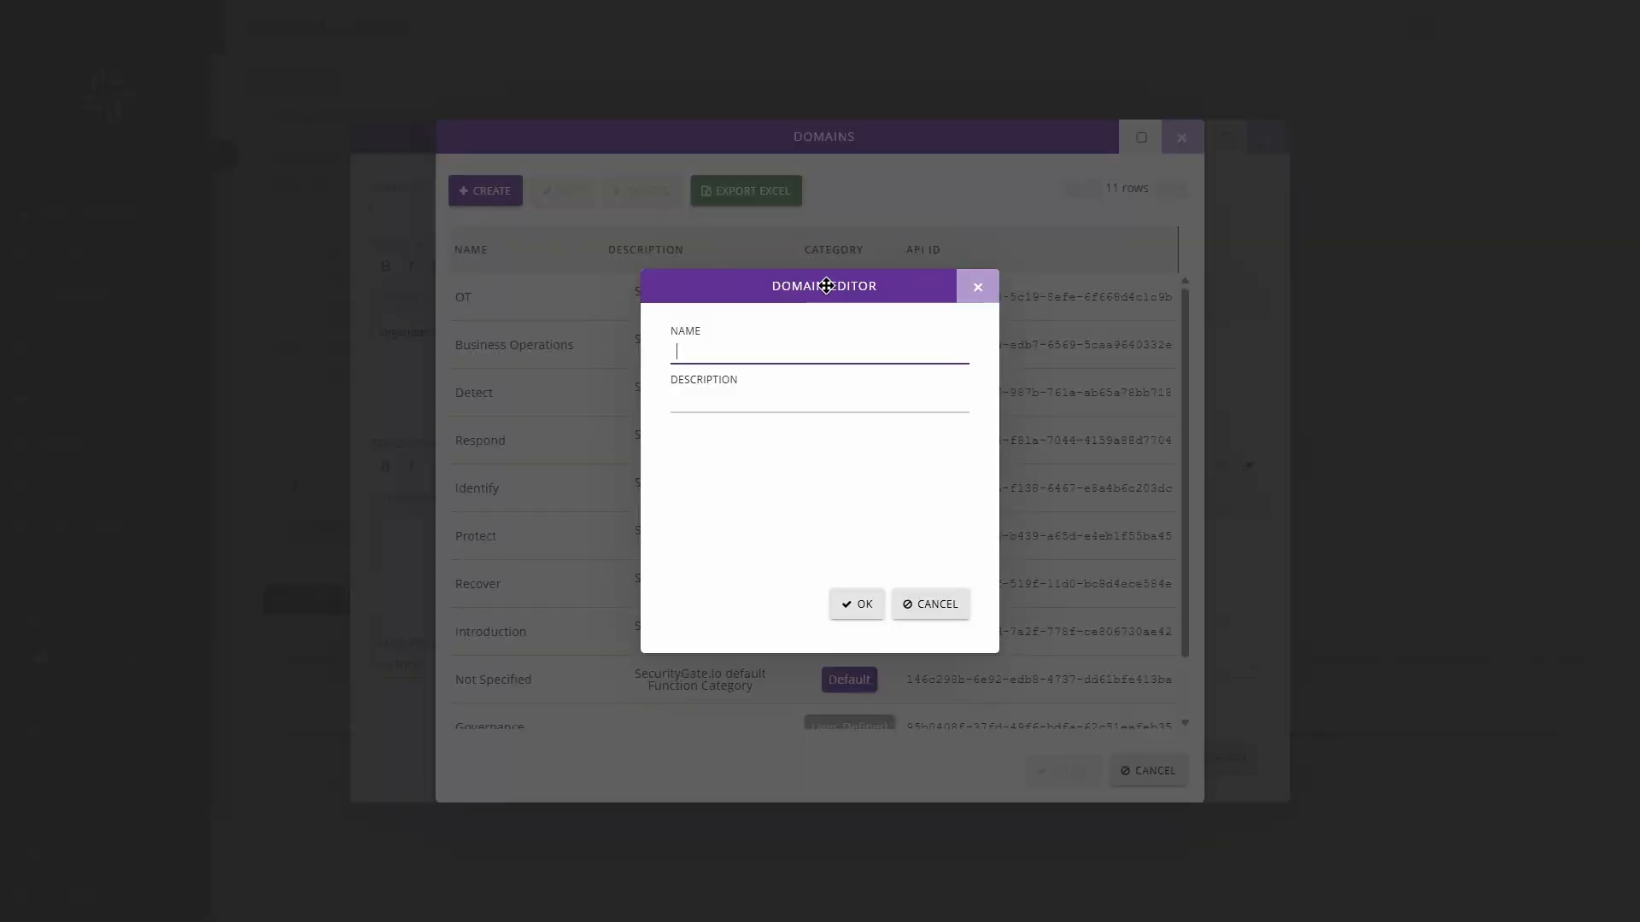
pyautogui.scroll(-2, 623, 572)
pyautogui.click(574, 658)
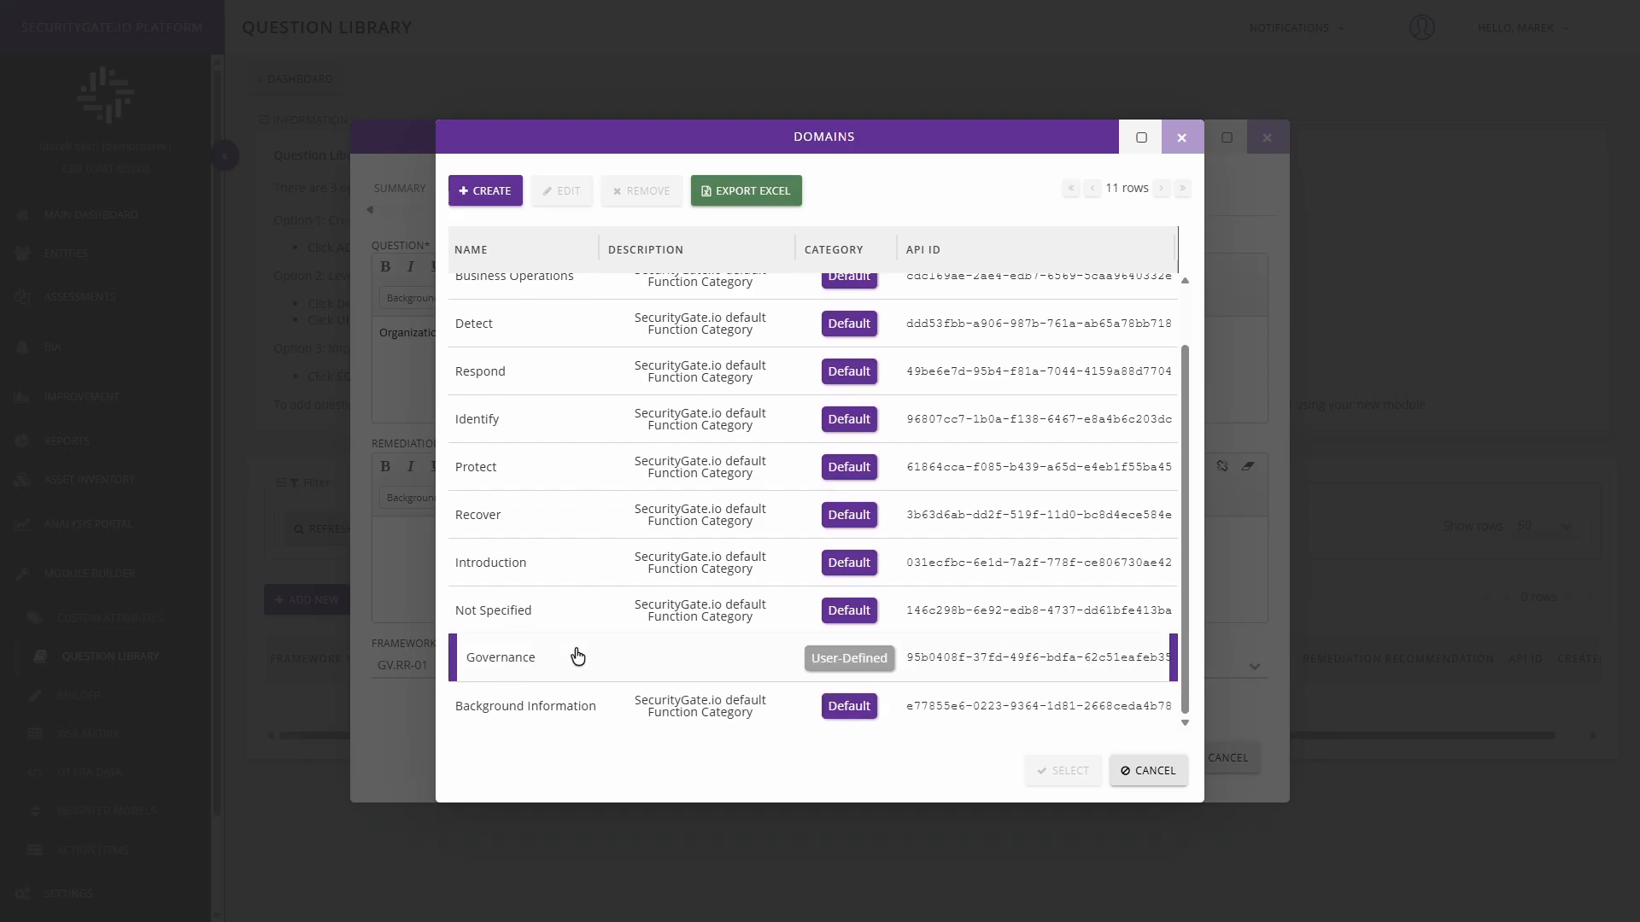
pyautogui.click(1067, 771)
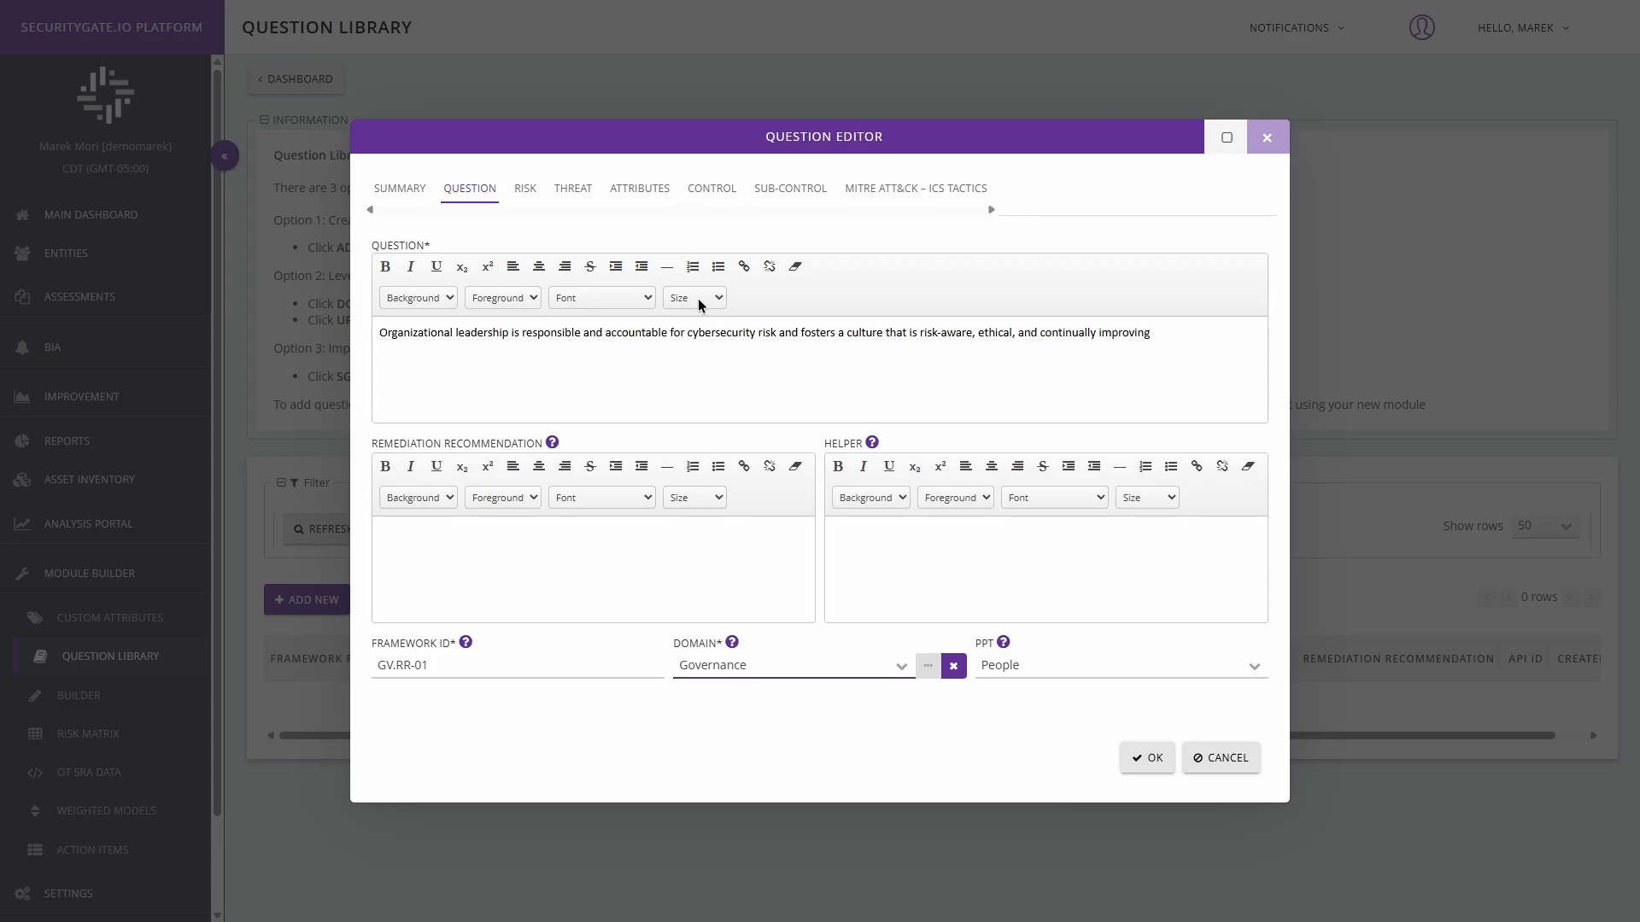
# Step: Map the default Compliance Risk to the question
pyautogui.click(536, 194)
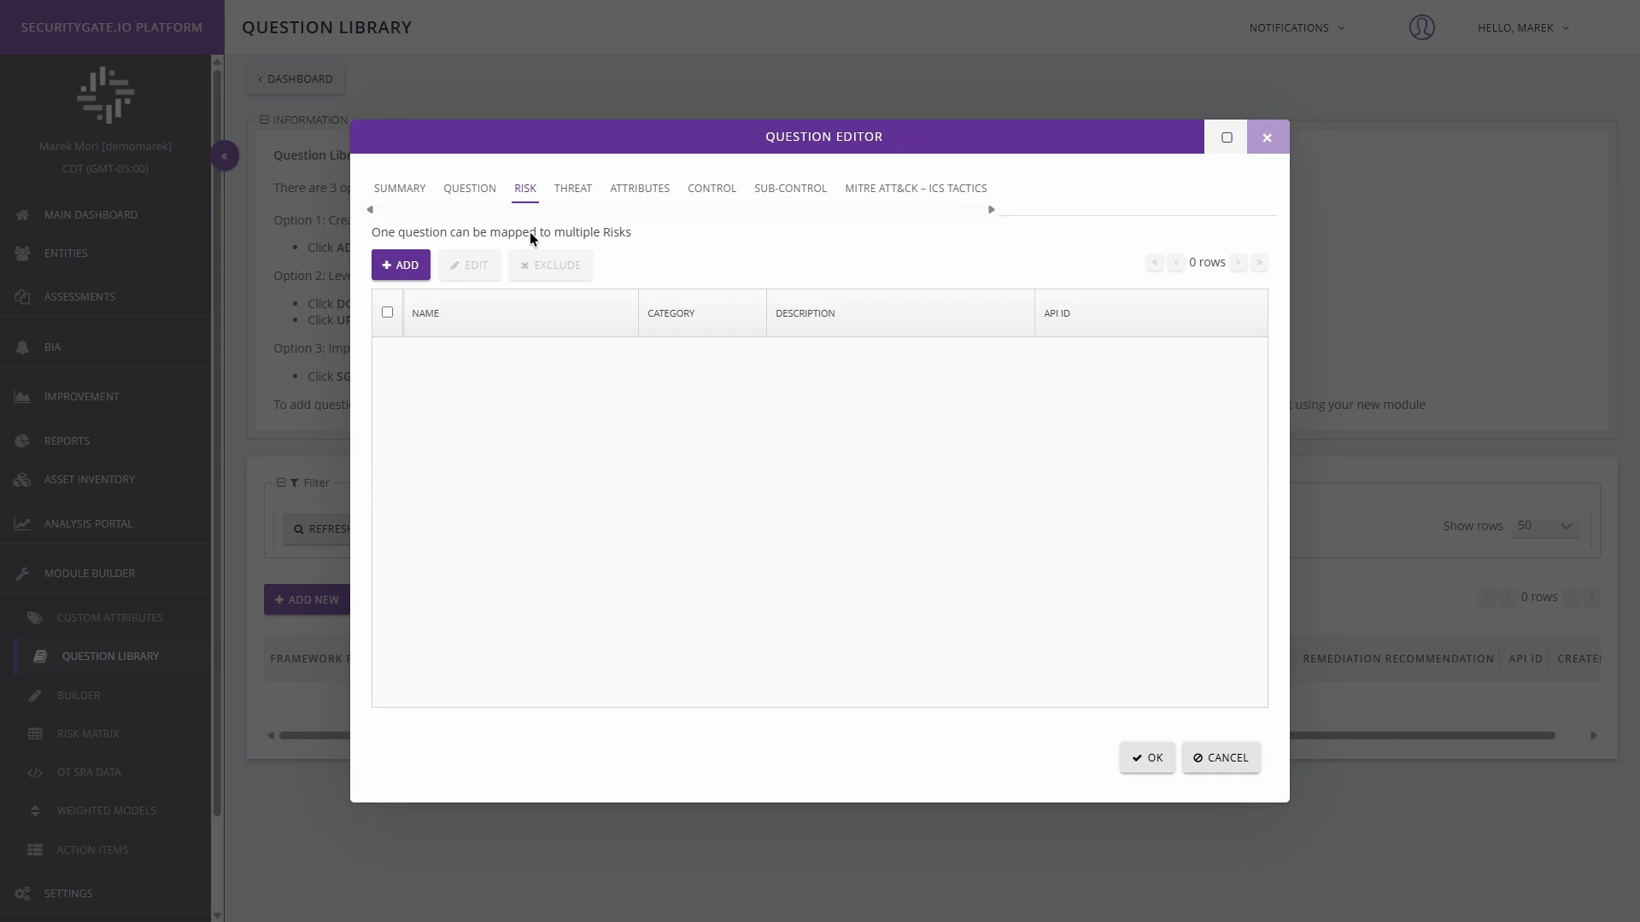
pyautogui.click(402, 272)
pyautogui.click(402, 268)
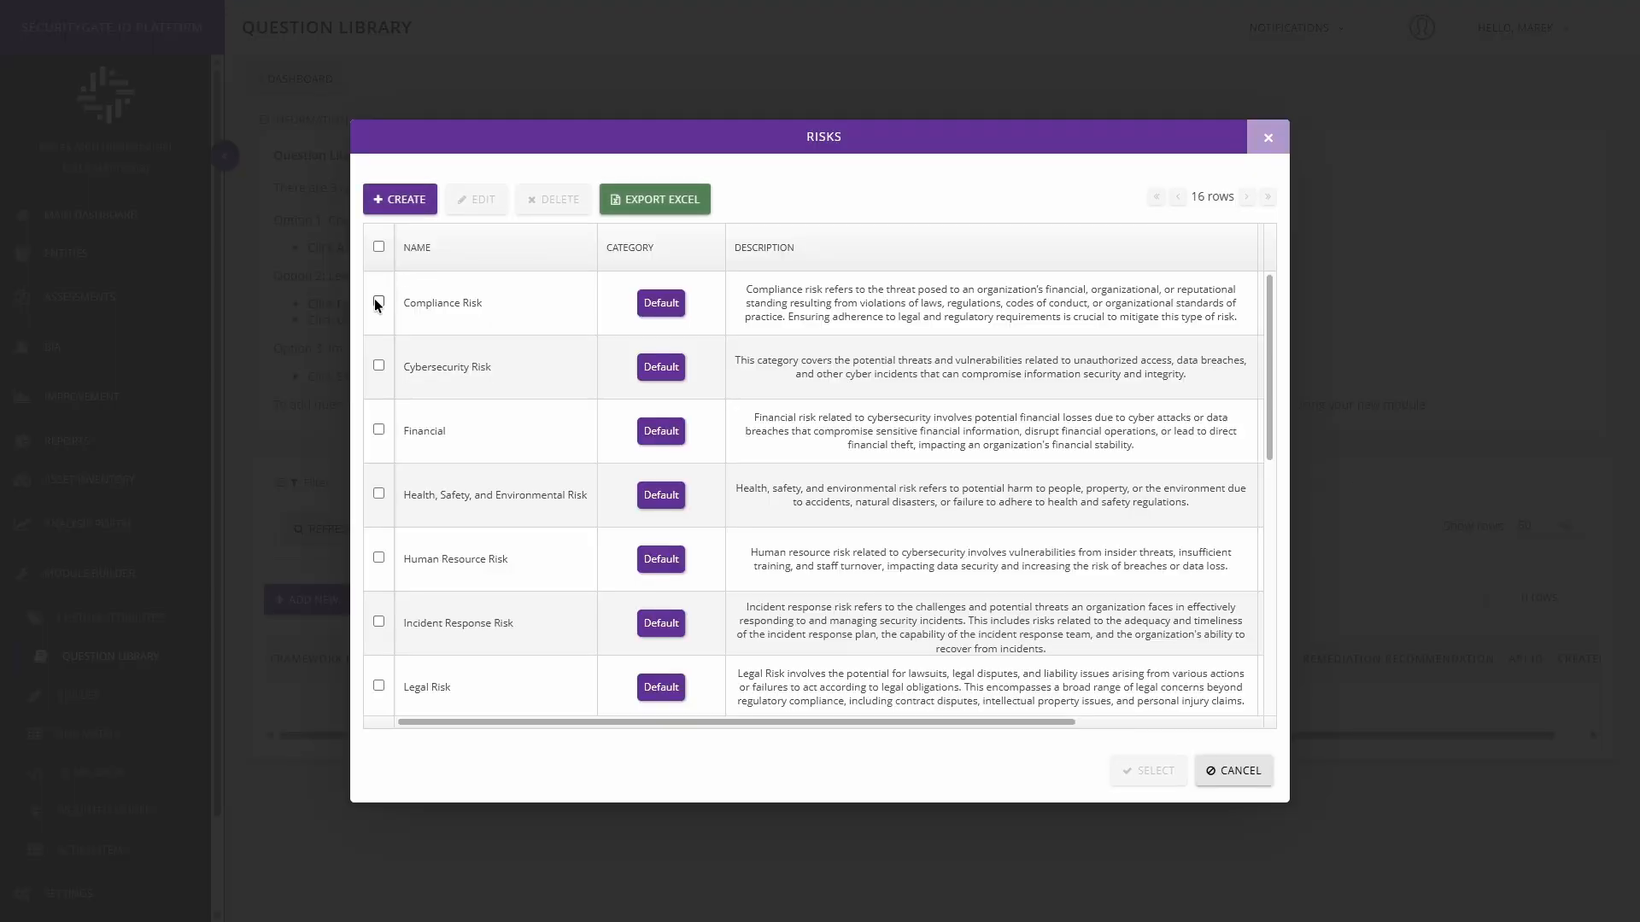
pyautogui.click(377, 303)
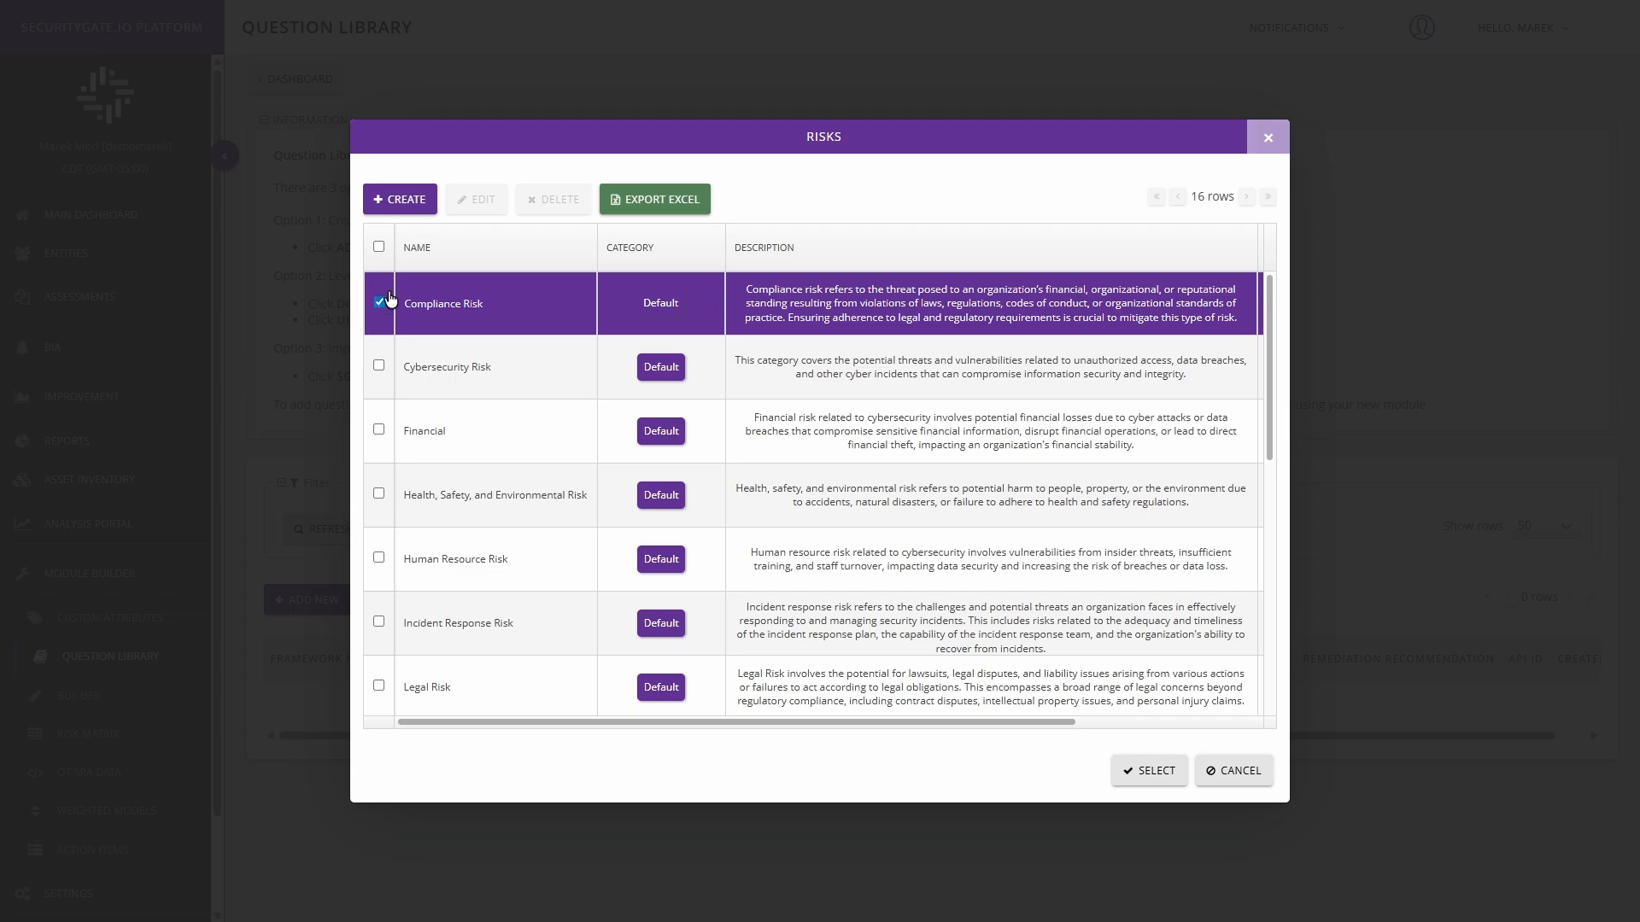
pyautogui.click(400, 202)
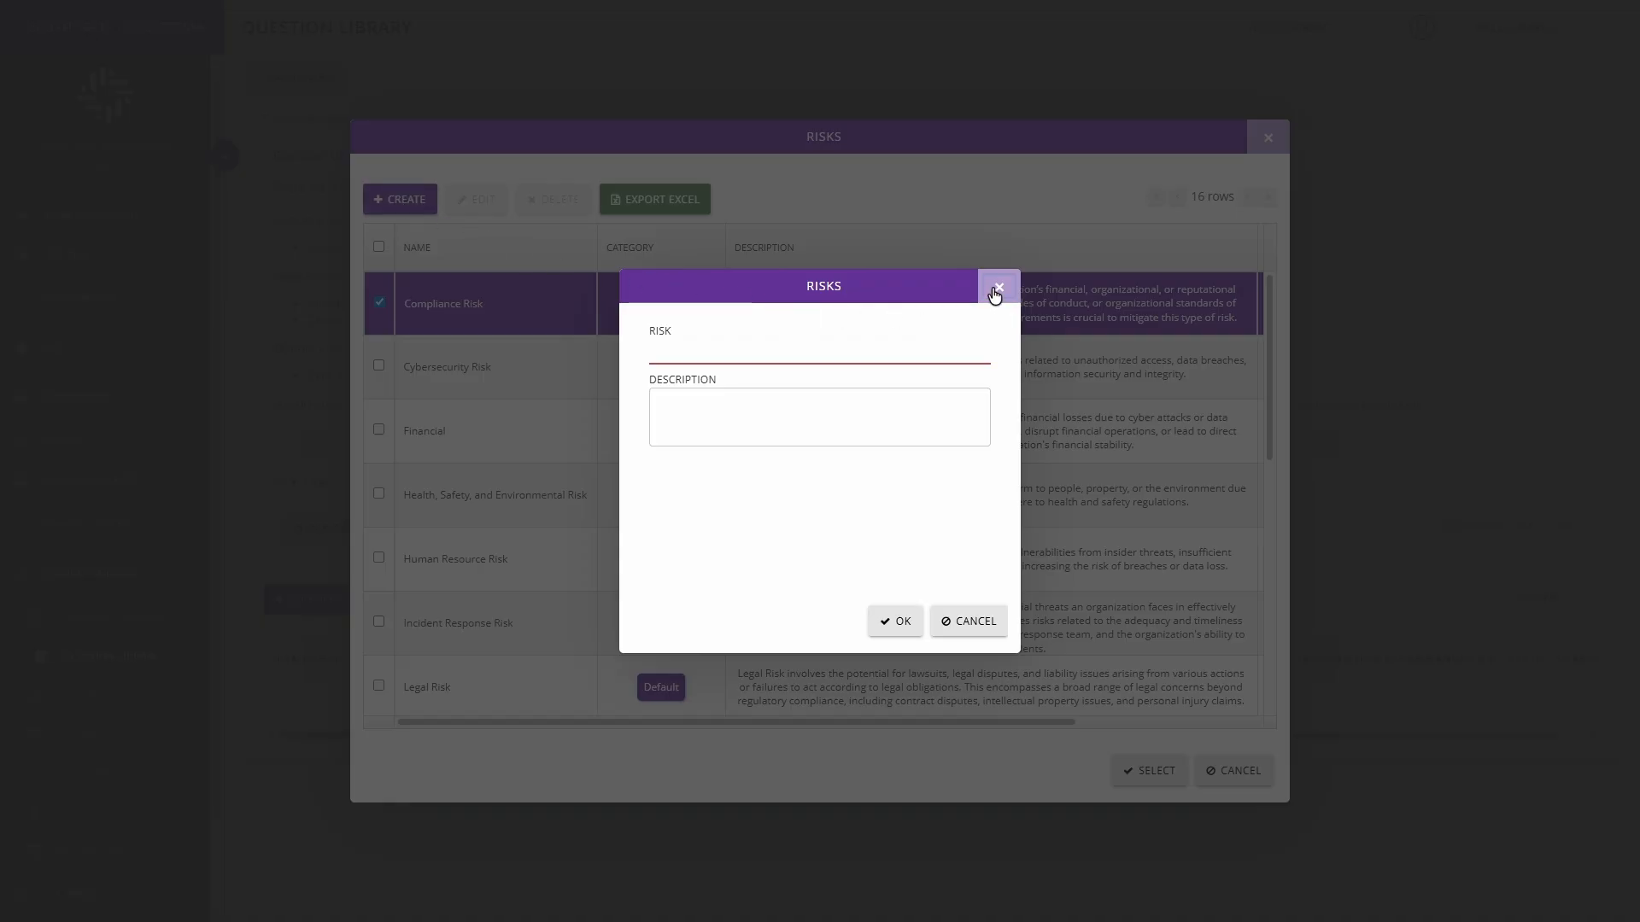
pyautogui.click(995, 291)
pyautogui.click(1149, 771)
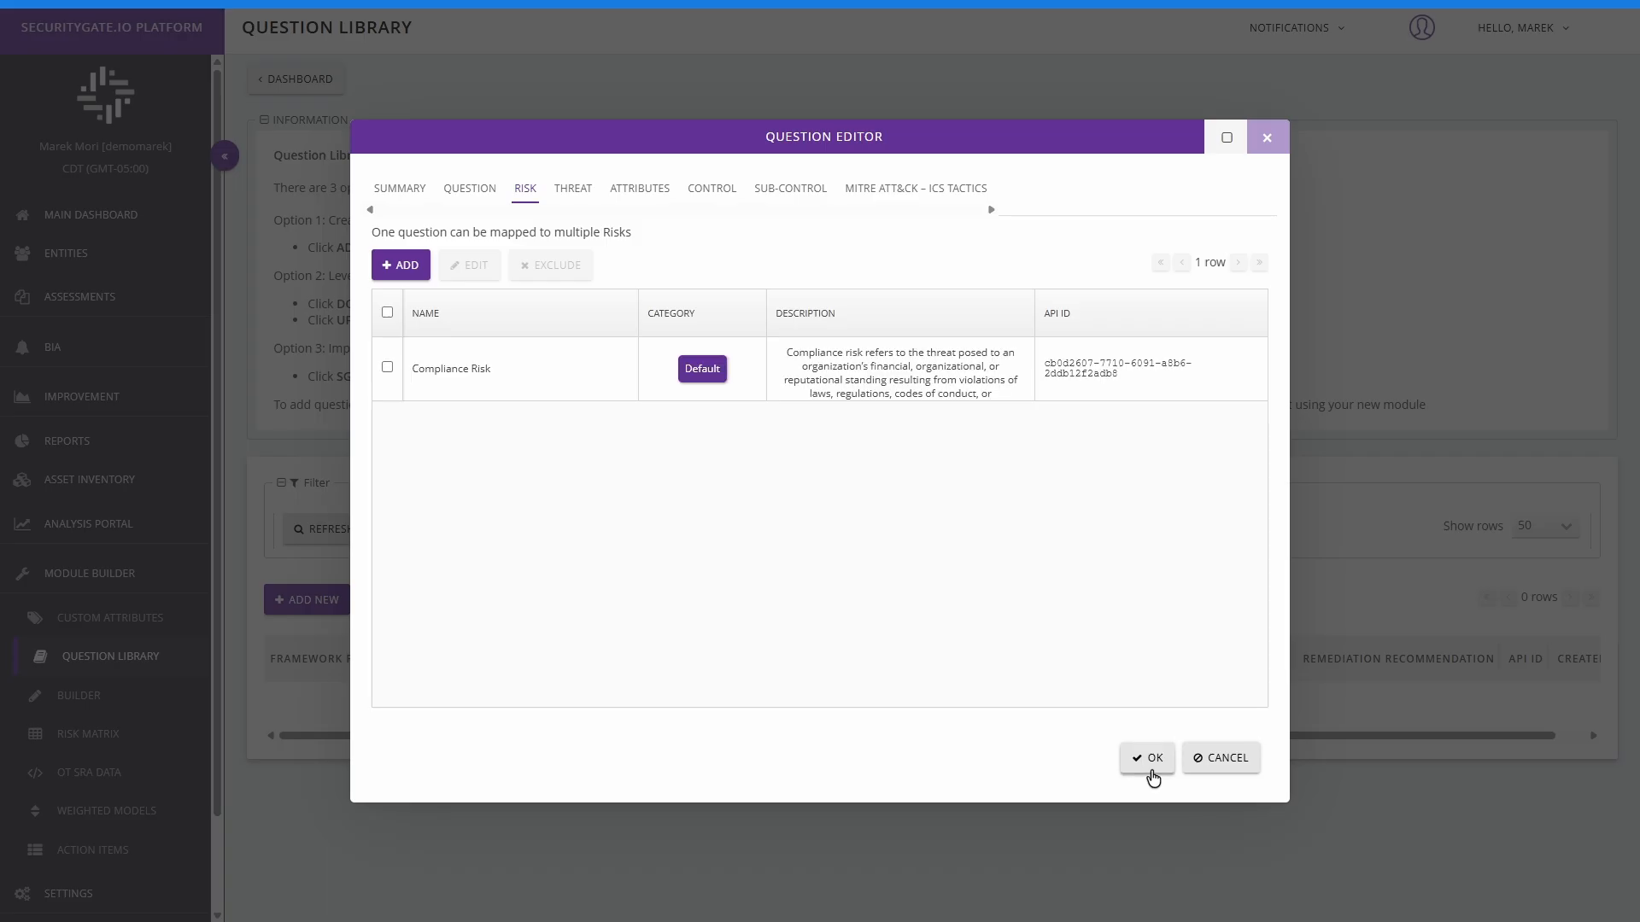
# Step: Map the default Insider threat to the question
pyautogui.click(584, 198)
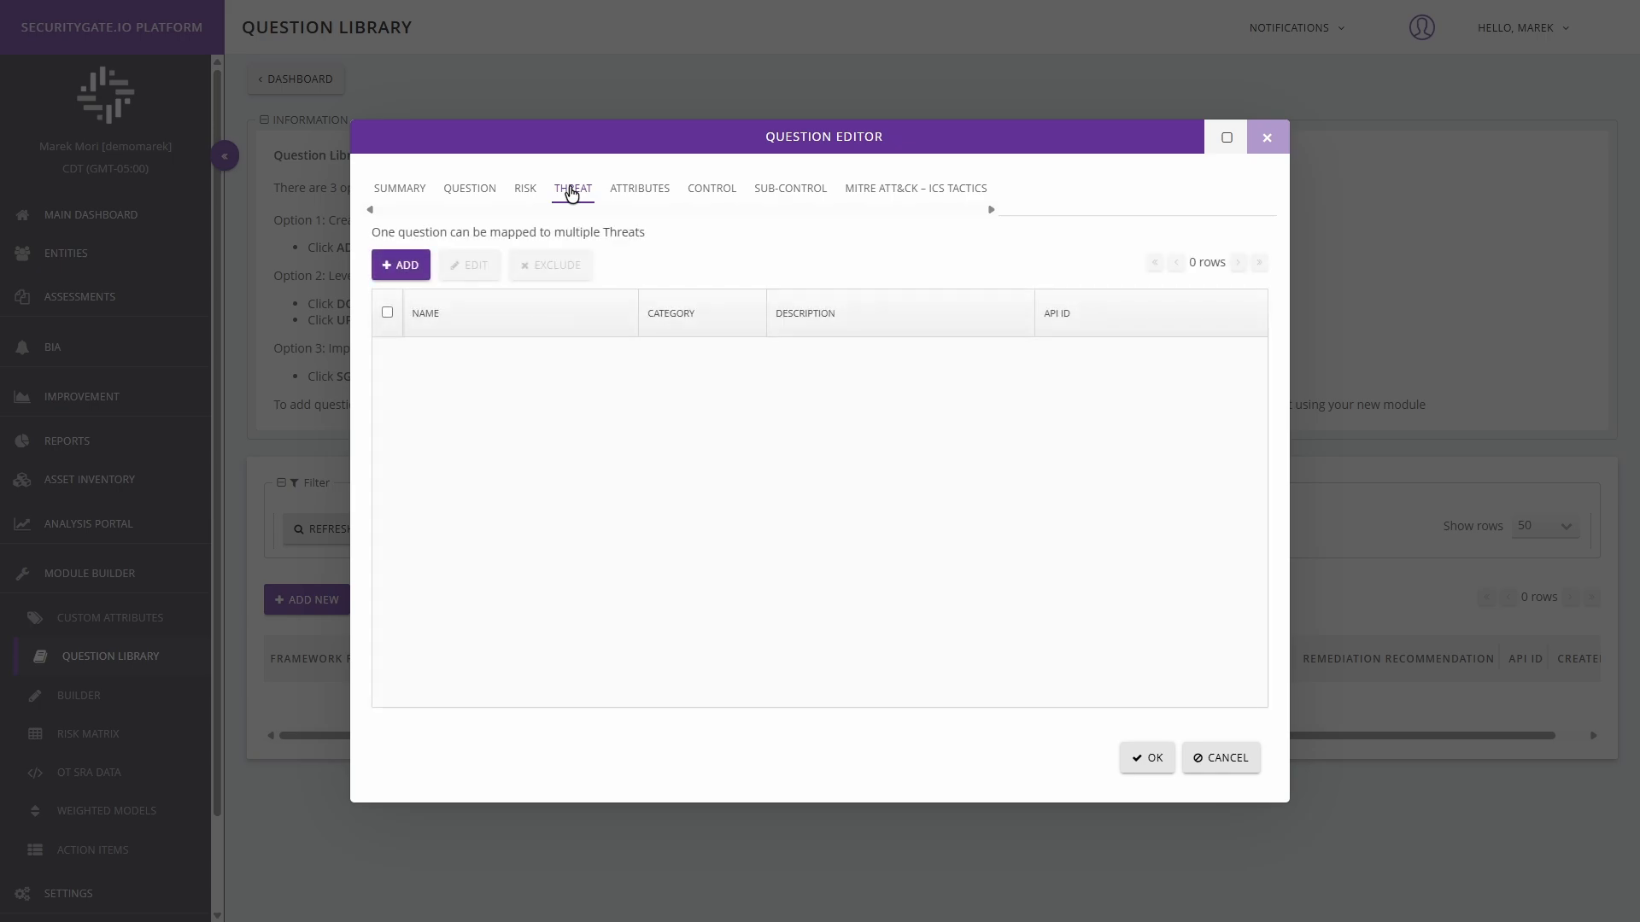
pyautogui.click(401, 267)
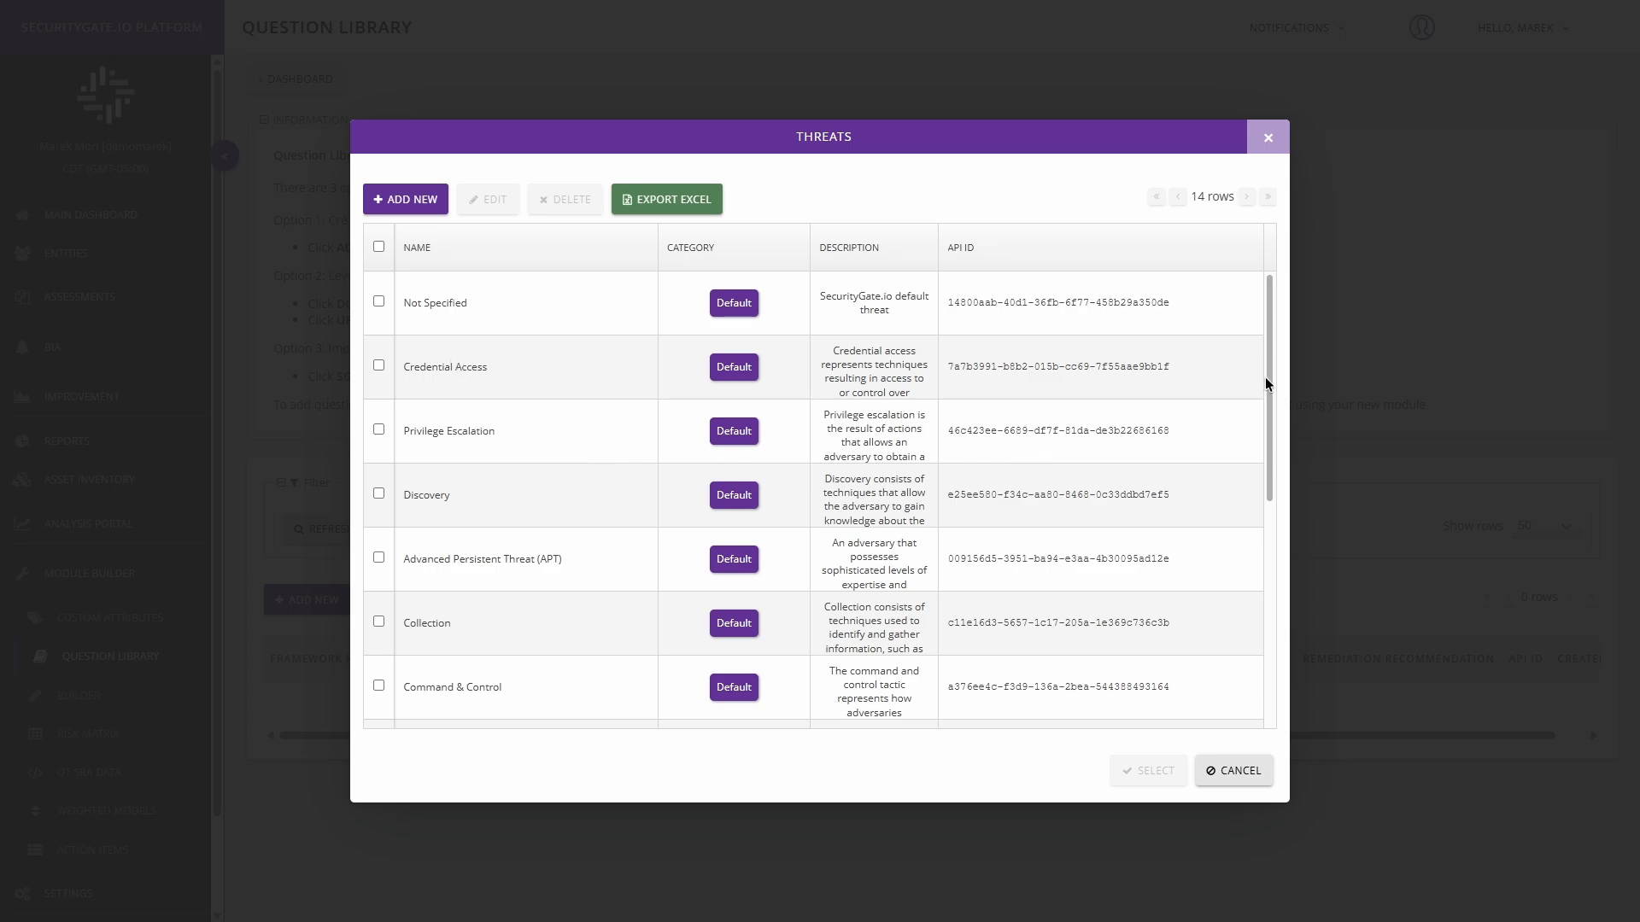
pyautogui.moveTo(1266, 380); pyautogui.dragTo(1253, 585)
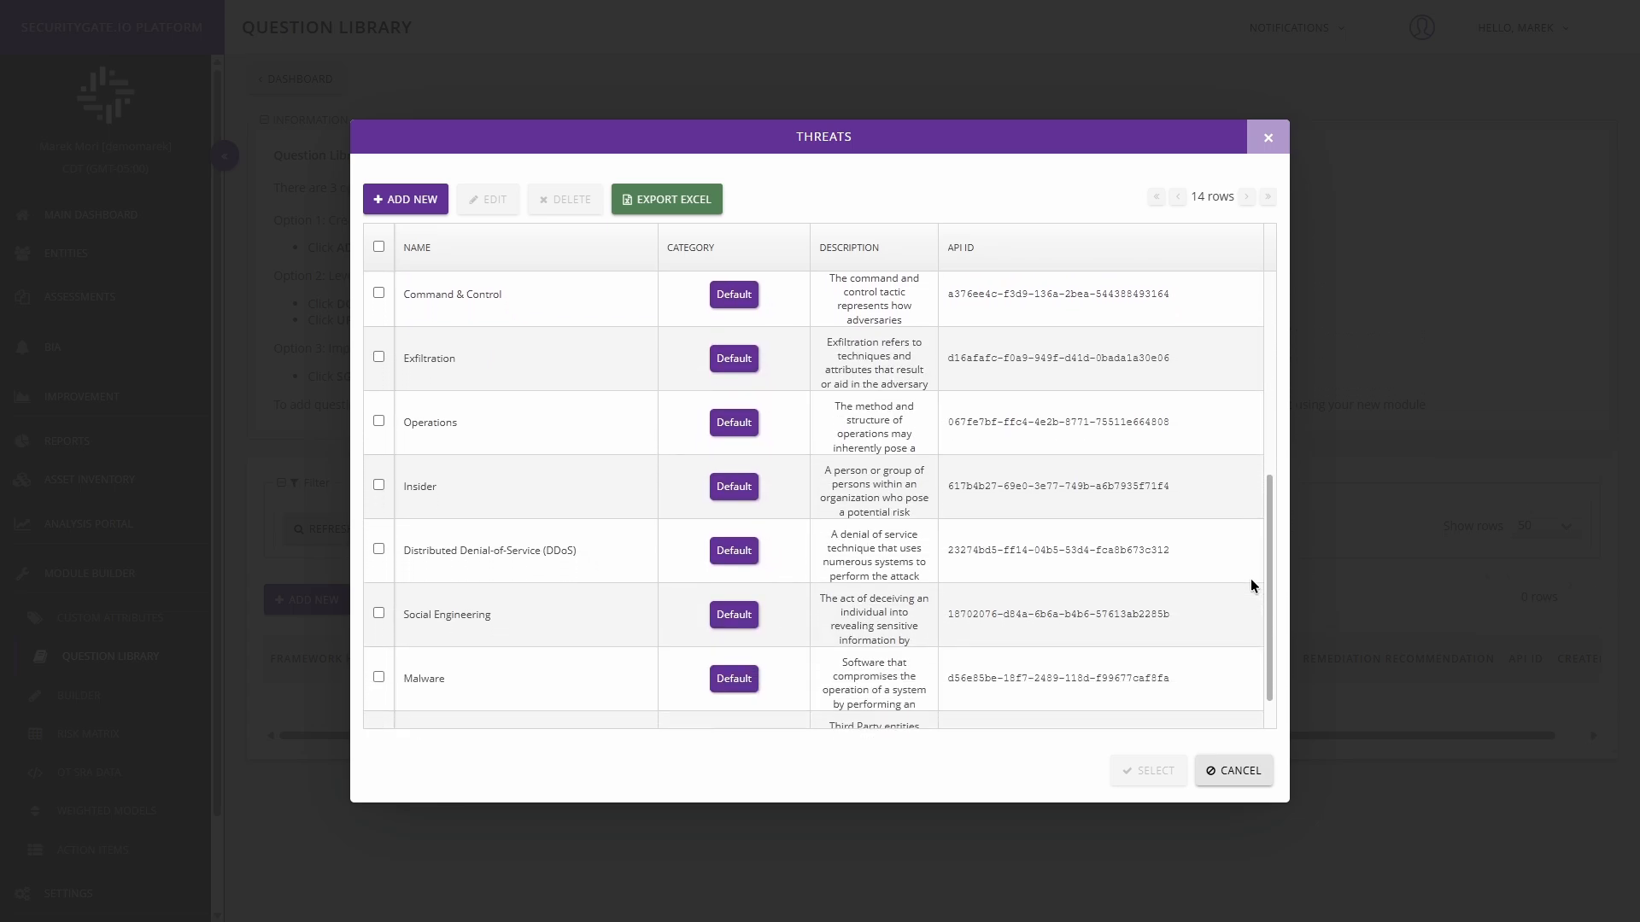
pyautogui.click(380, 479)
pyautogui.click(1172, 778)
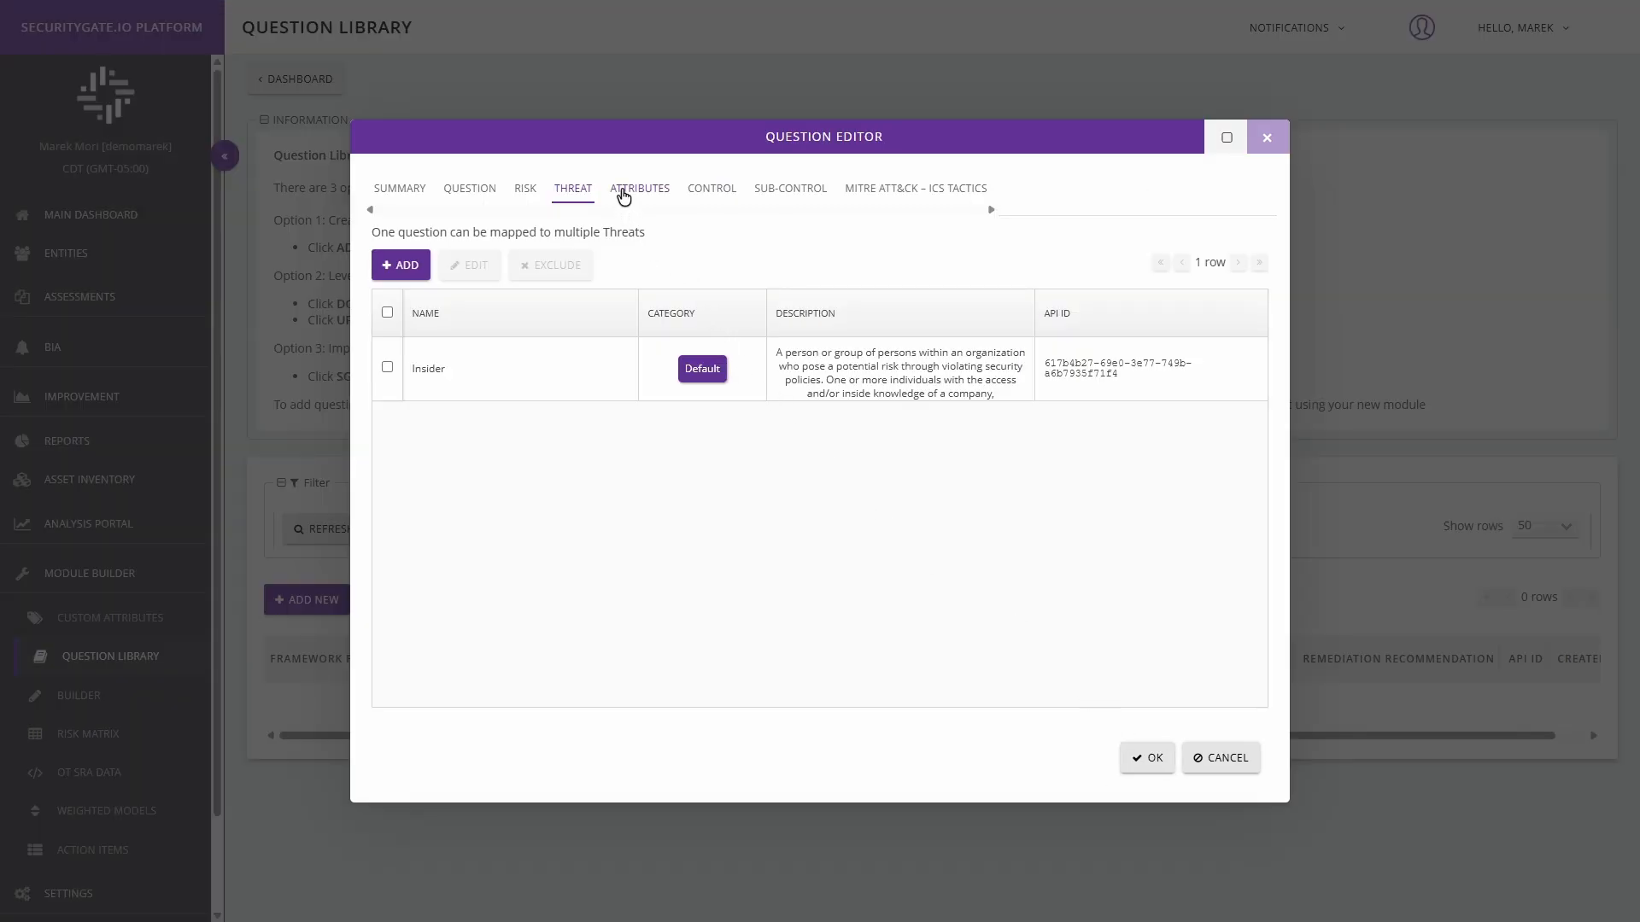
# Step: Examine the full API IDs of the mapped risk and threat, narrowing the threat table's description column so the ID fits
pyautogui.click(524, 196)
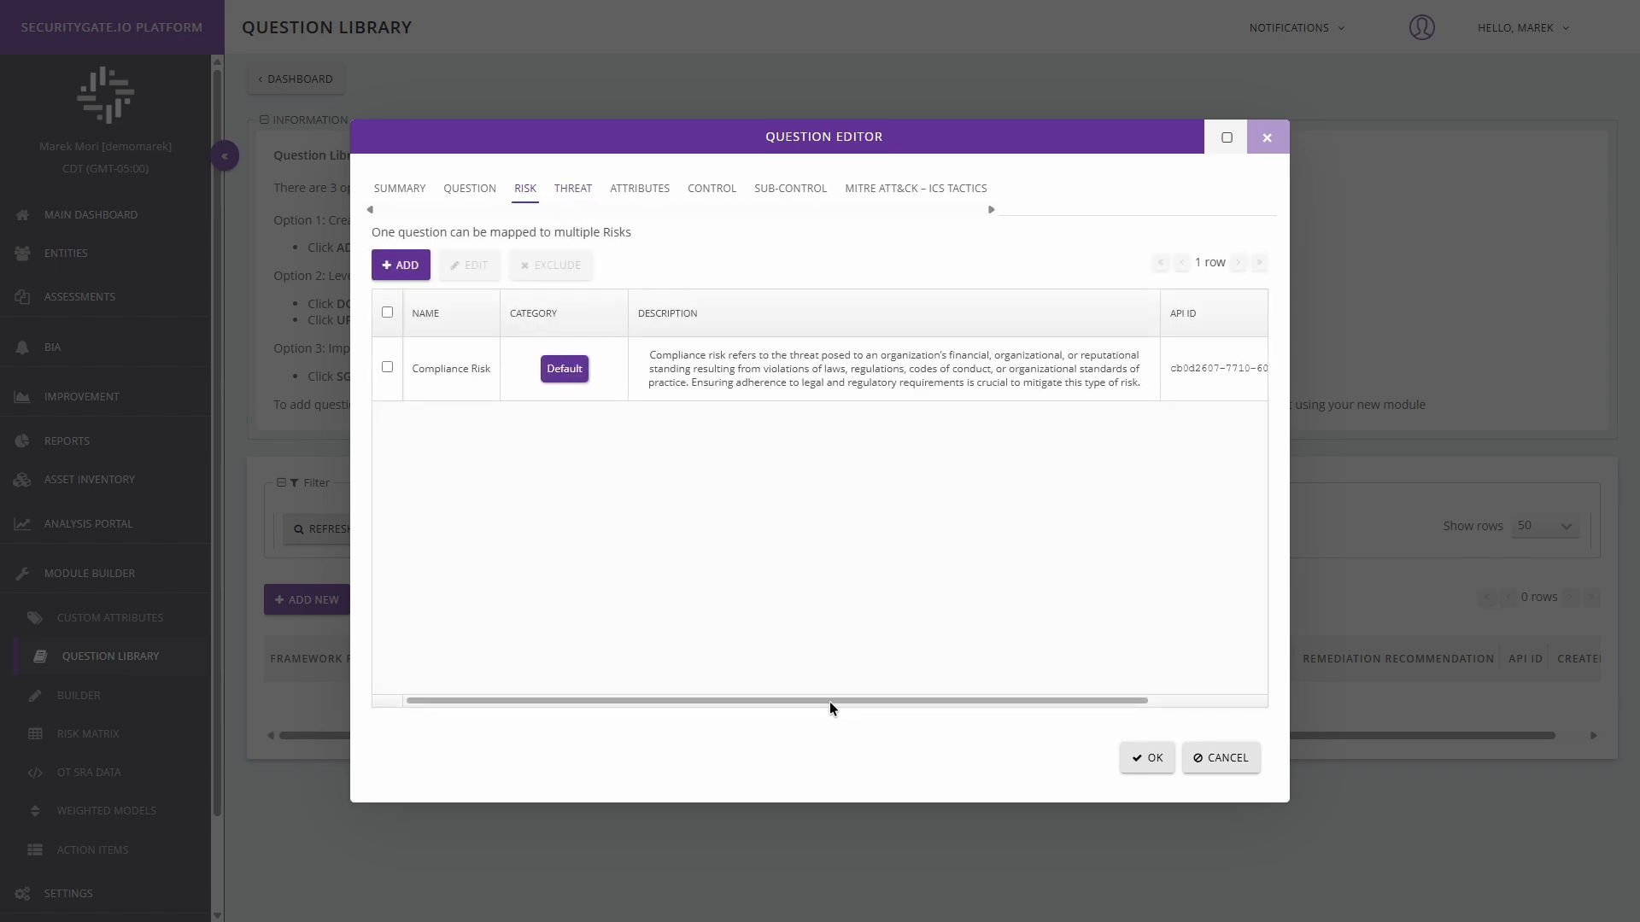
pyautogui.moveTo(833, 700); pyautogui.dragTo(1053, 658)
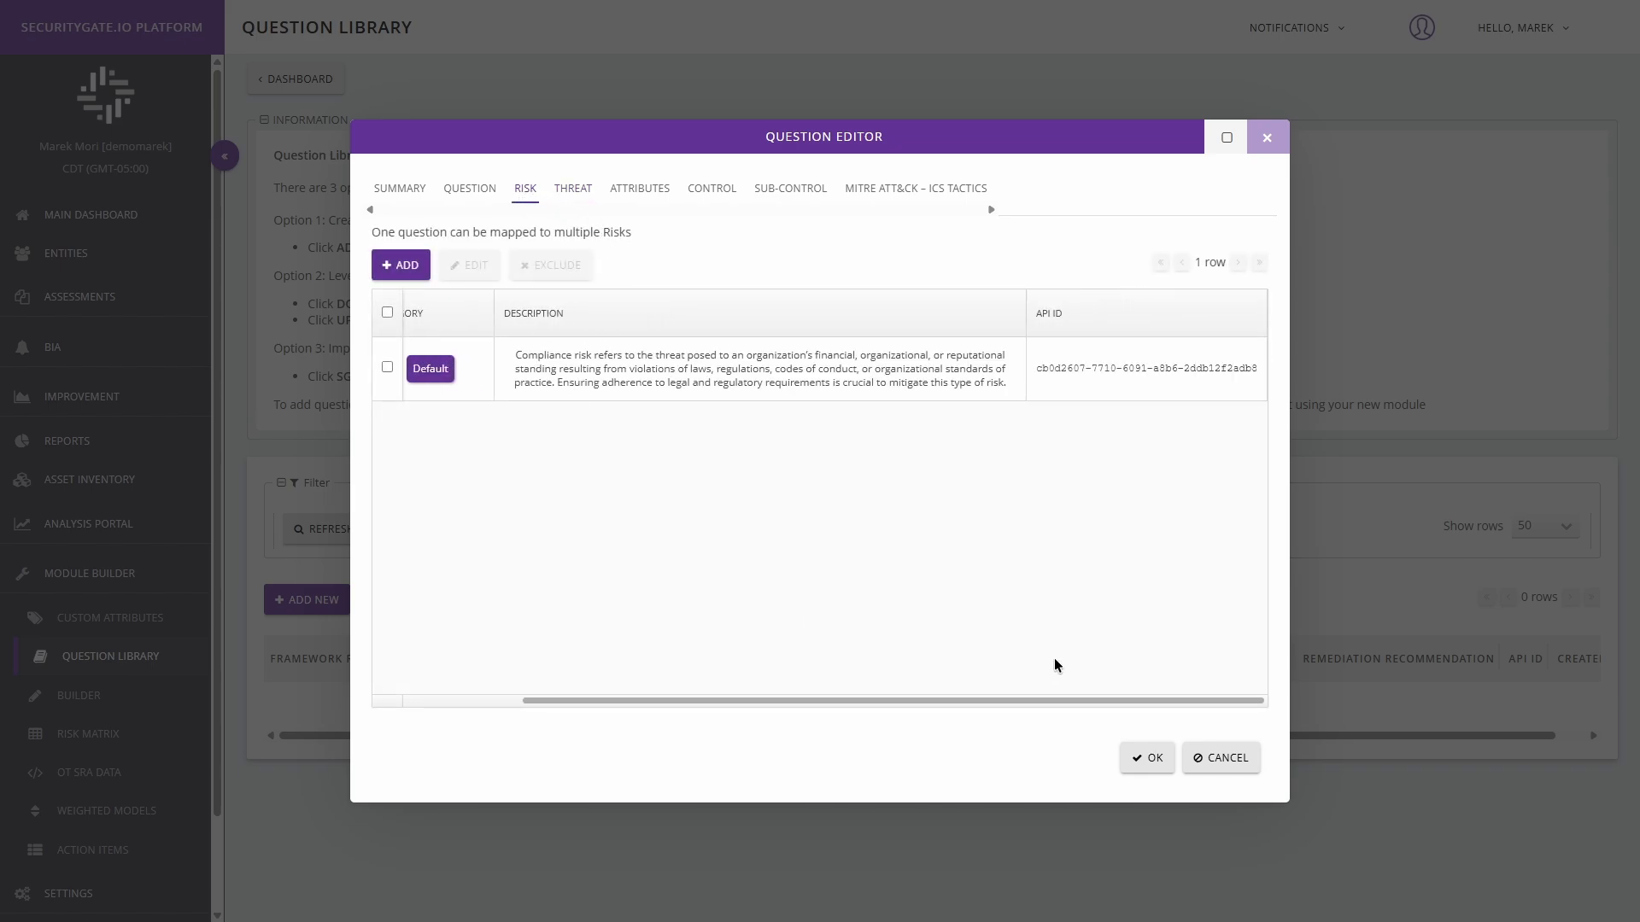
pyautogui.moveTo(1036, 376); pyautogui.dragTo(1259, 382)
pyautogui.click(561, 195)
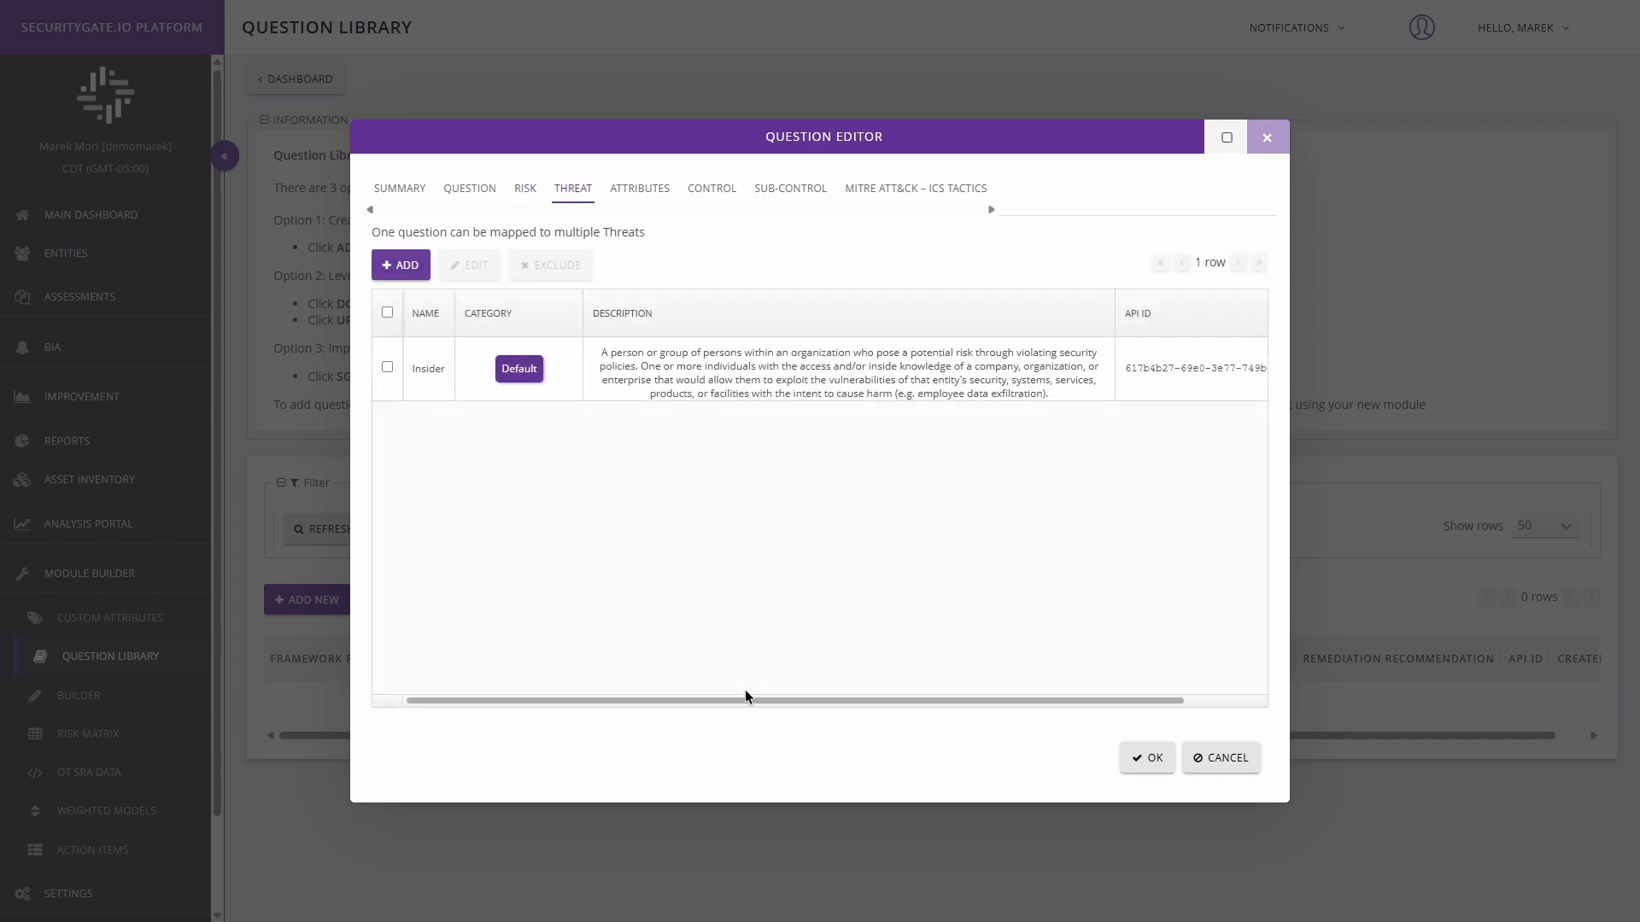
pyautogui.moveTo(748, 702); pyautogui.dragTo(927, 702)
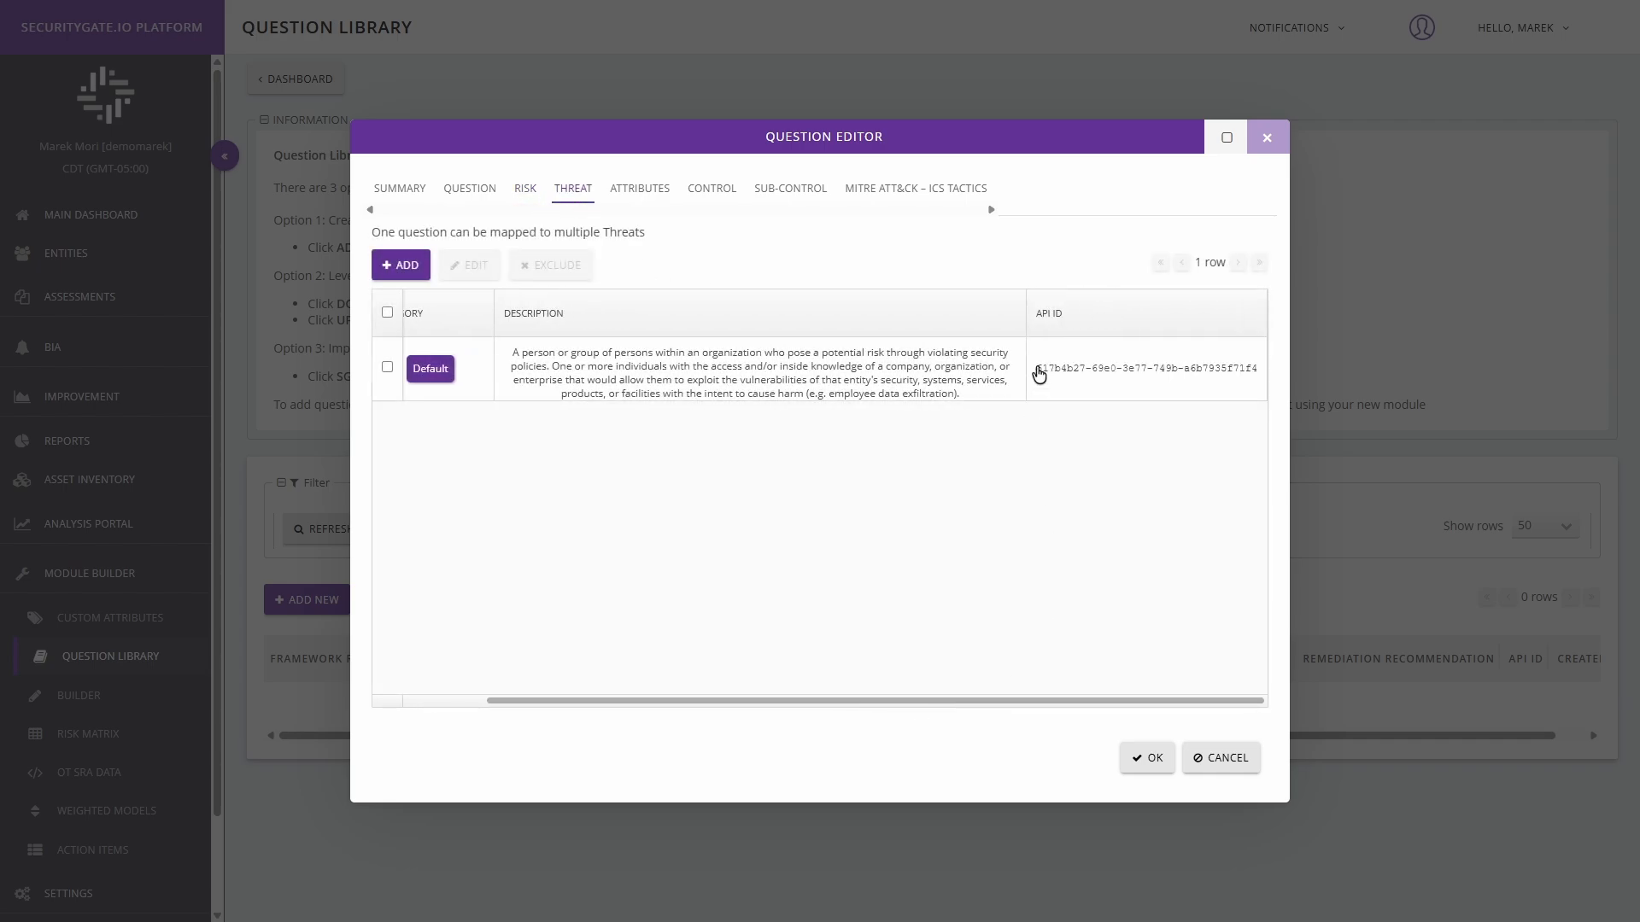
pyautogui.moveTo(1038, 374); pyautogui.dragTo(1263, 381)
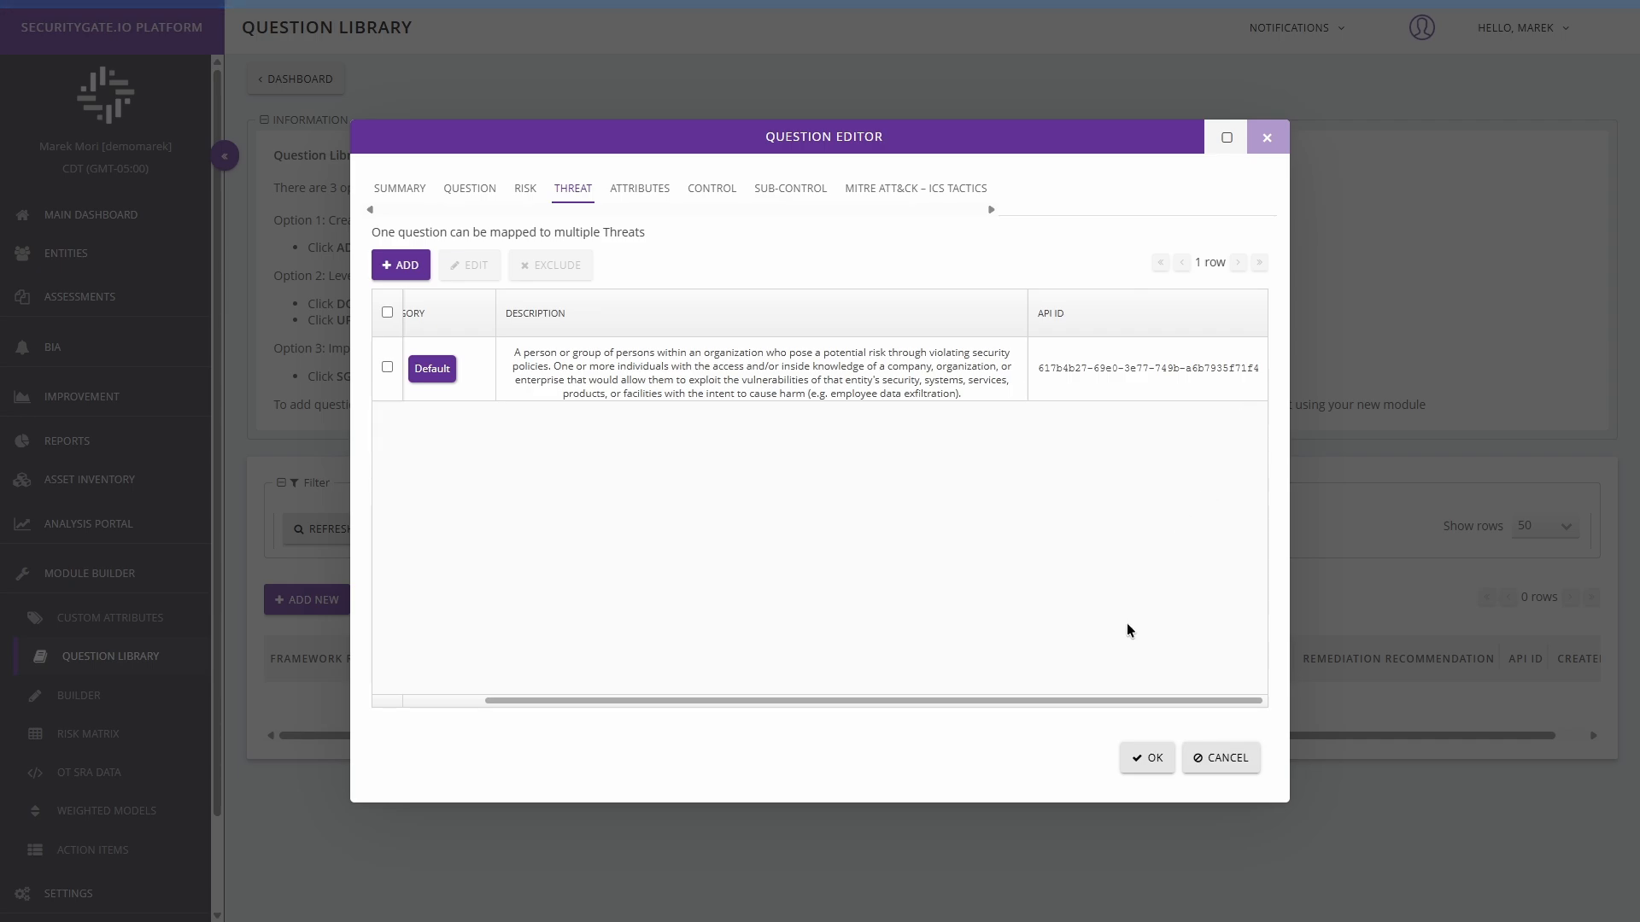
pyautogui.moveTo(1103, 700); pyautogui.dragTo(1016, 703)
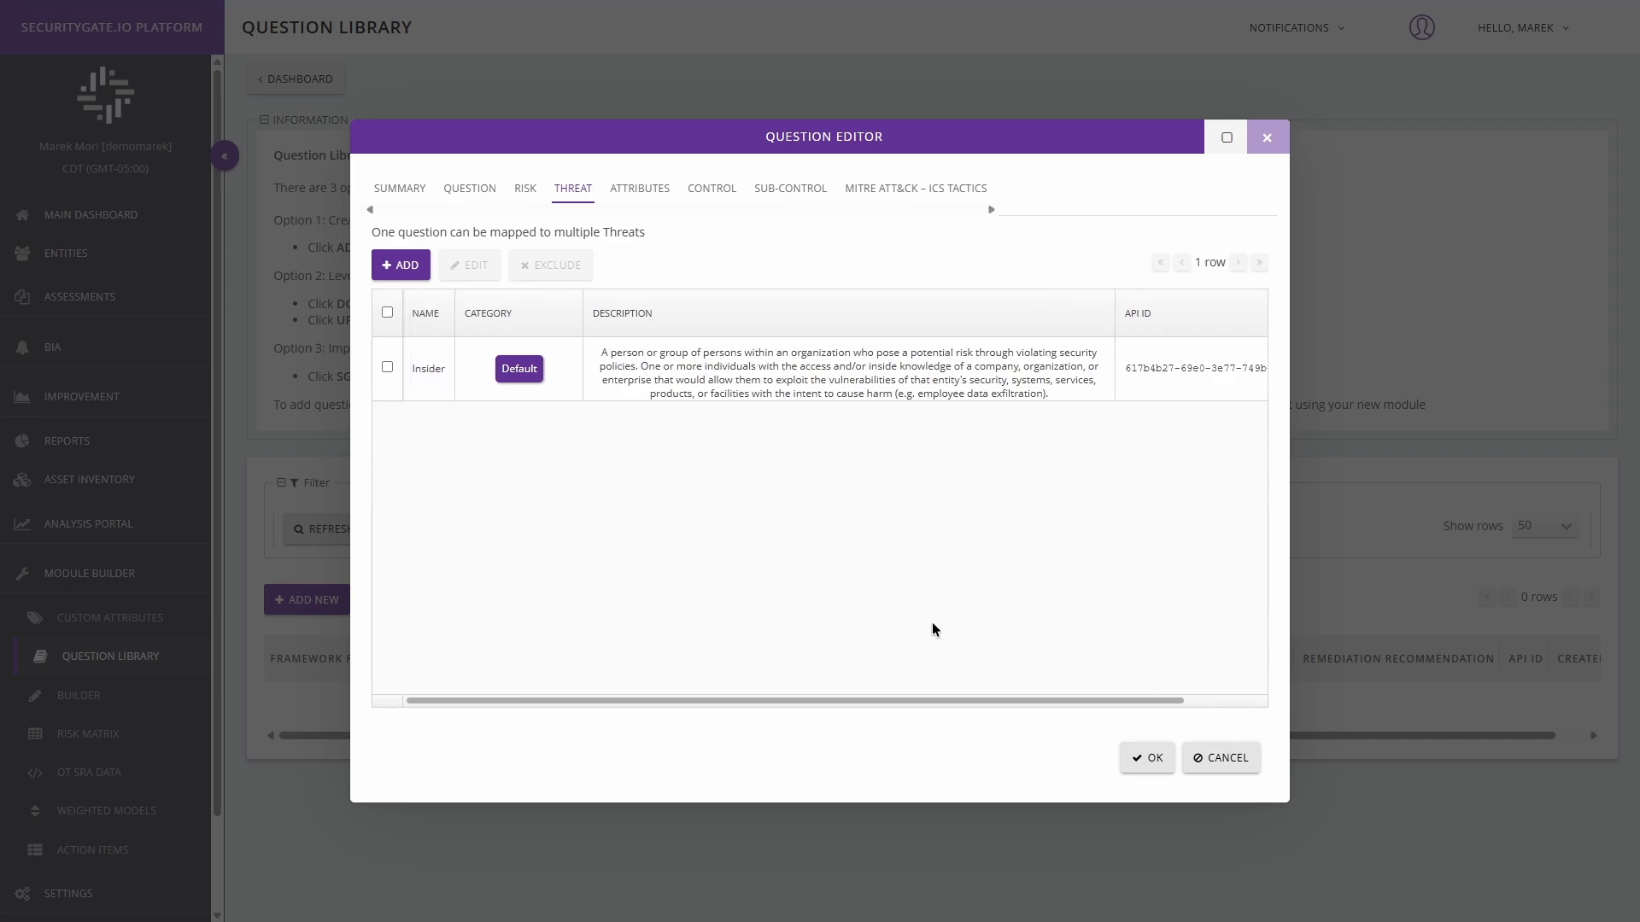
pyautogui.moveTo(1115, 329); pyautogui.dragTo(997, 325)
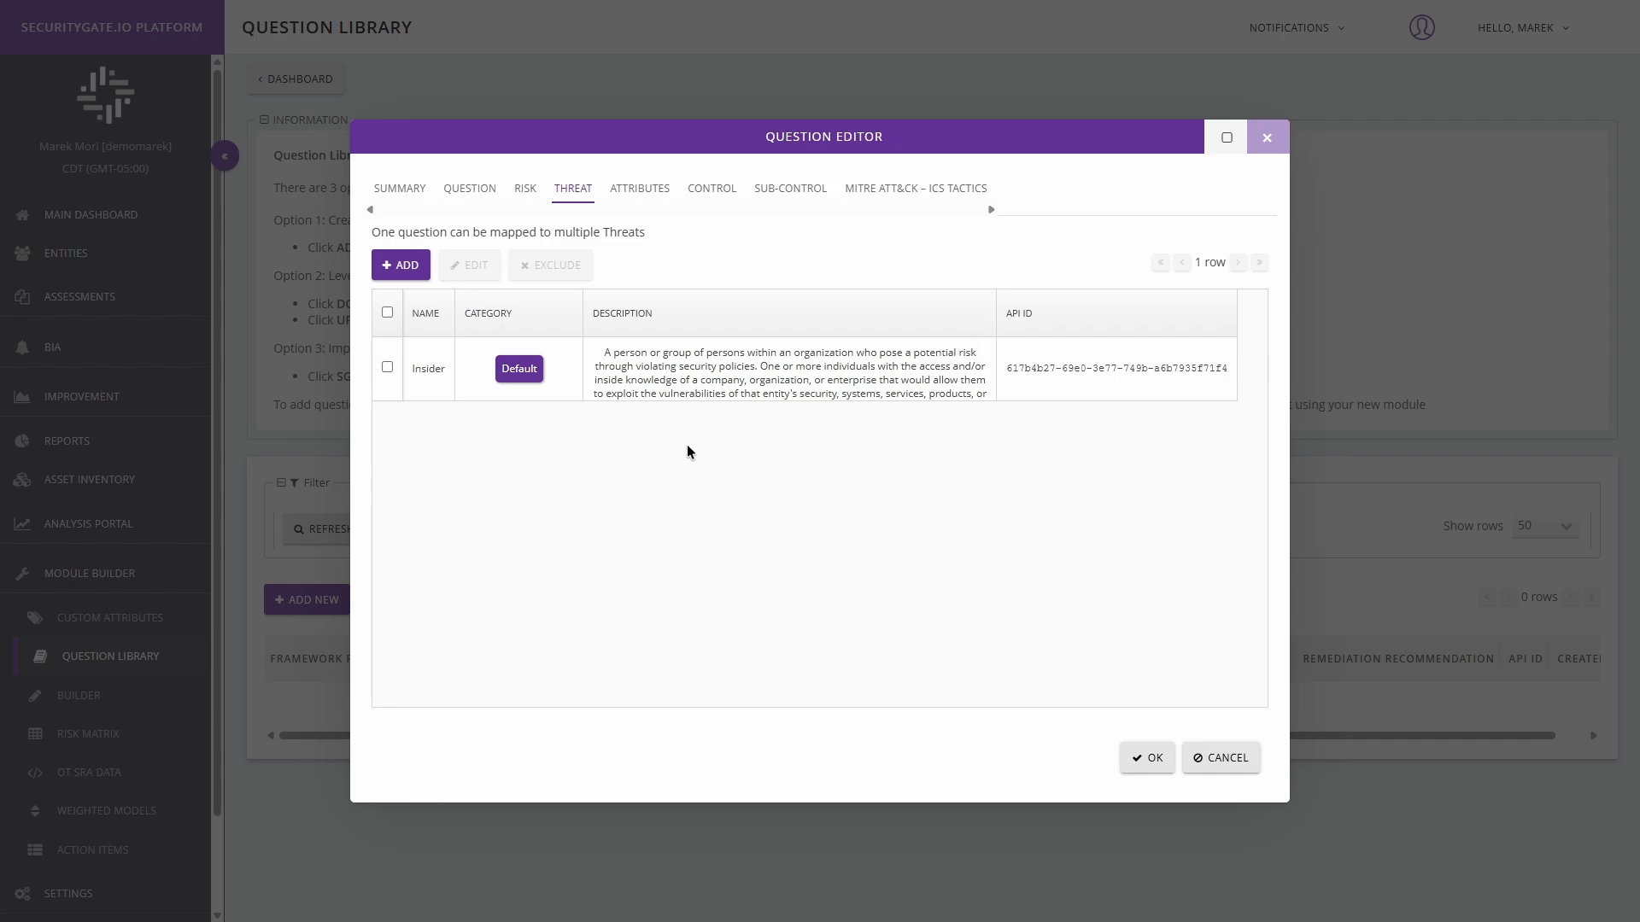
# Step: Add the custom attribute PR.AT-4 from the NIST CSF 1.0 category to the question
pyautogui.click(637, 190)
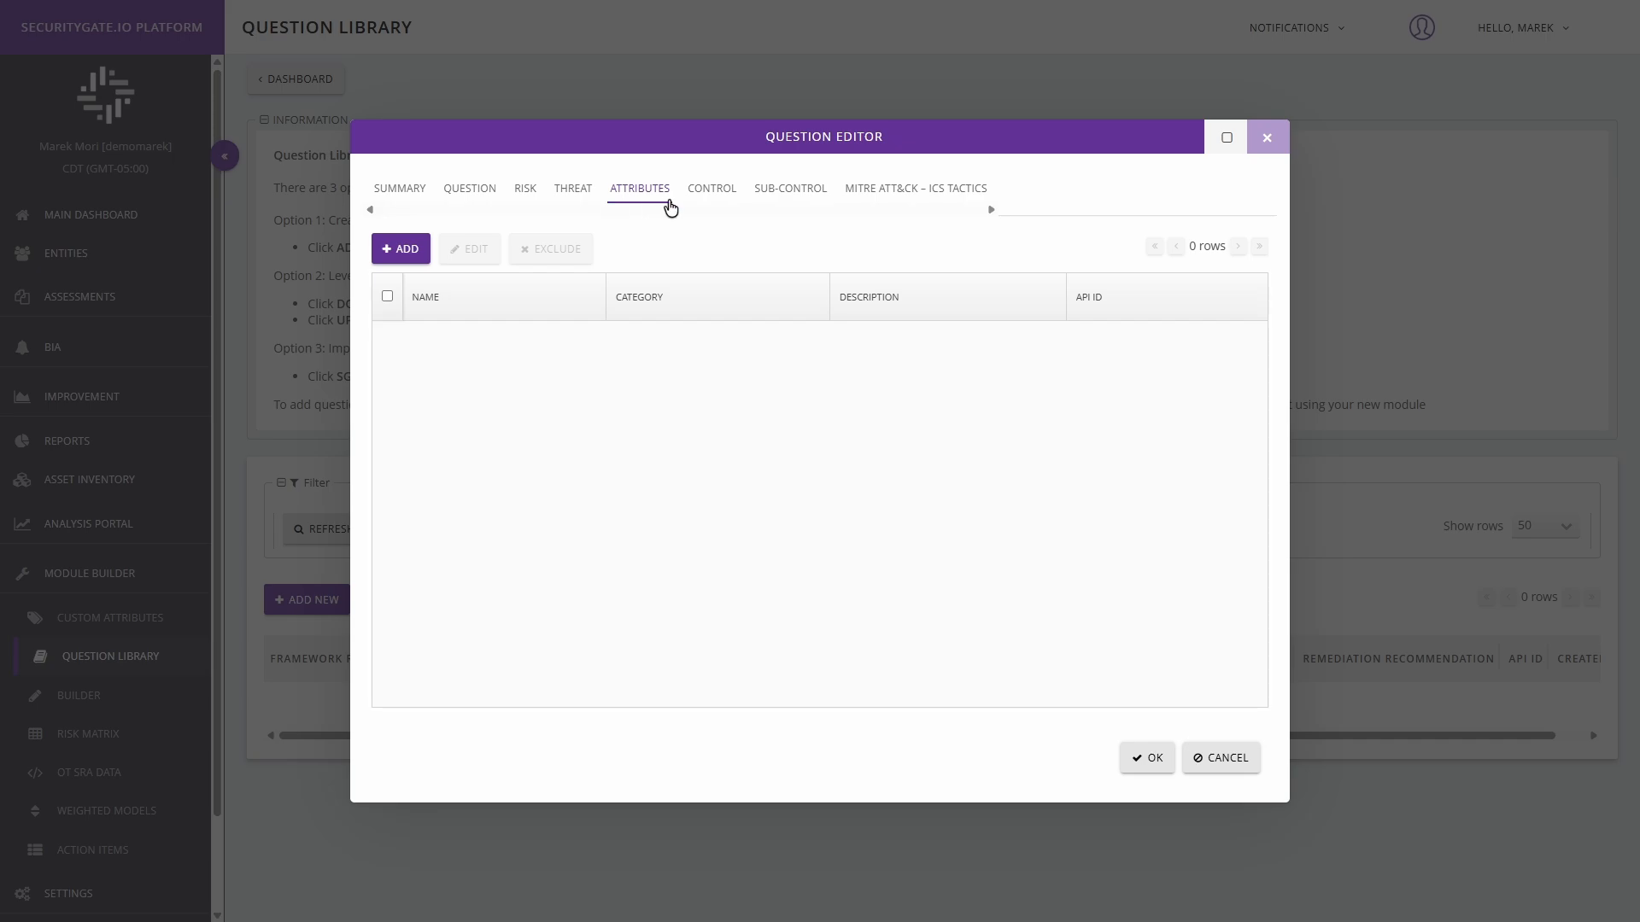
pyautogui.click(398, 253)
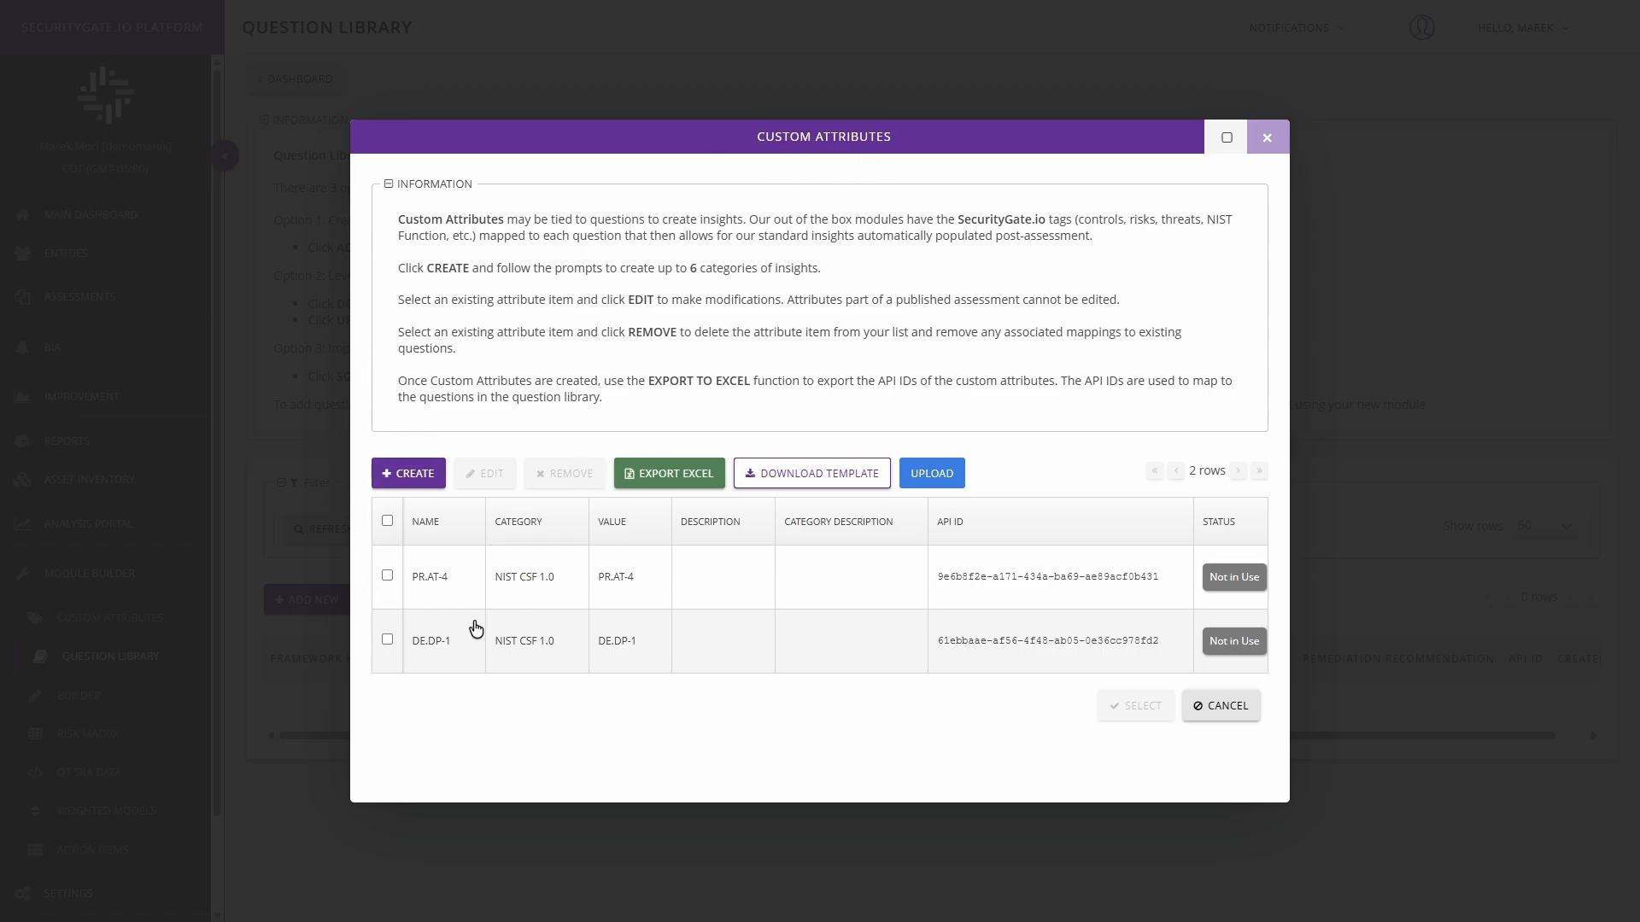
pyautogui.click(386, 577)
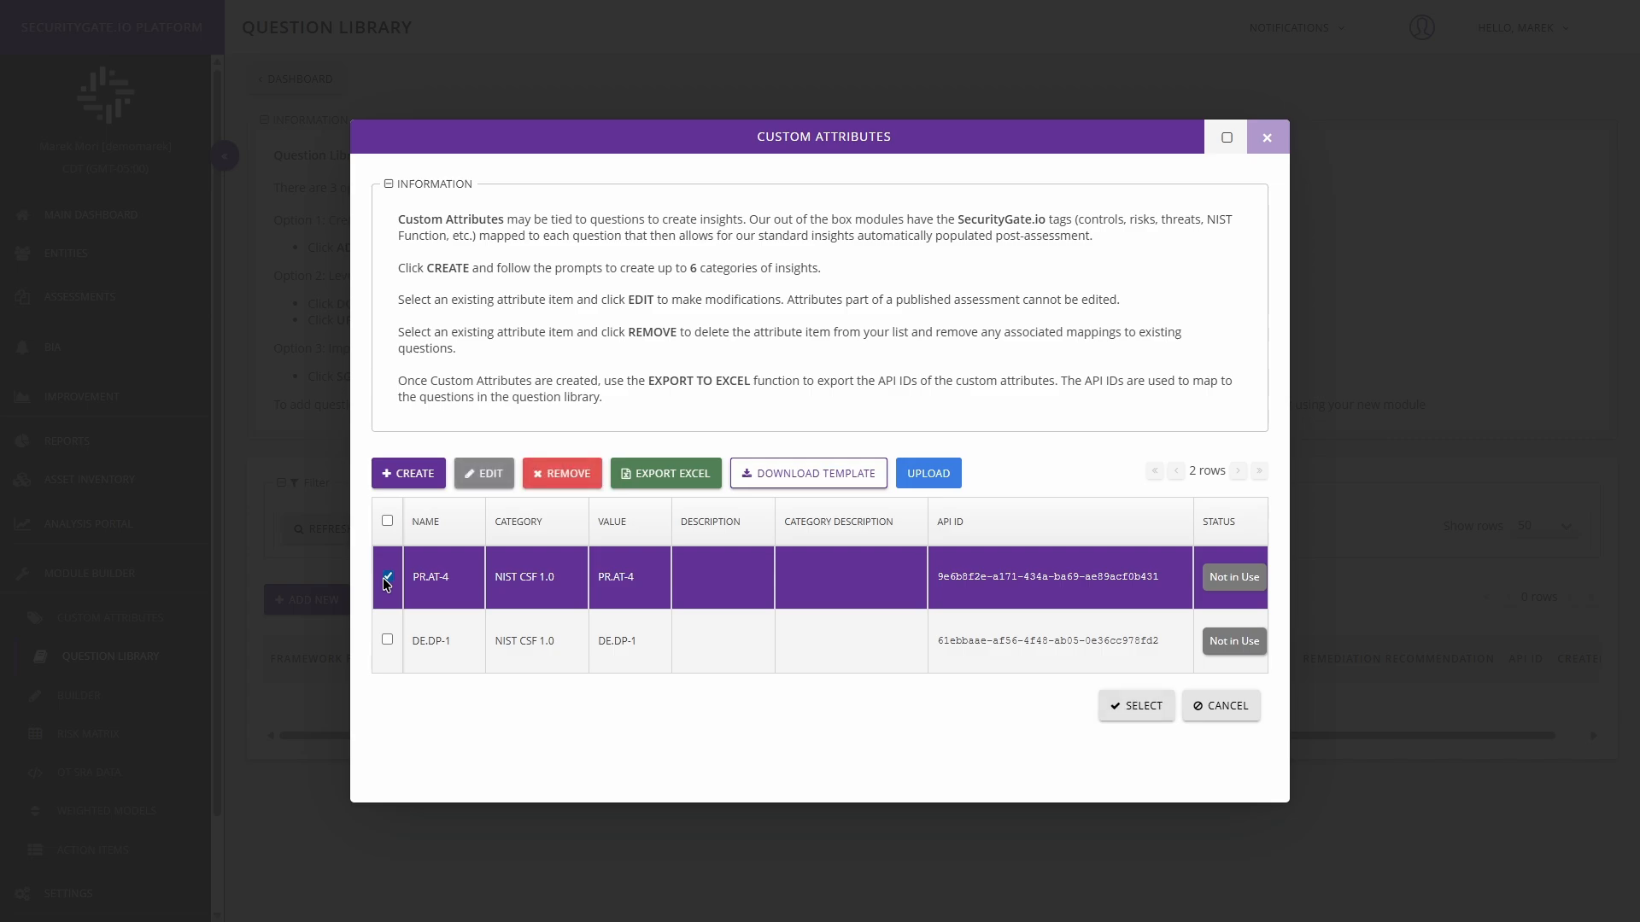
pyautogui.click(1142, 714)
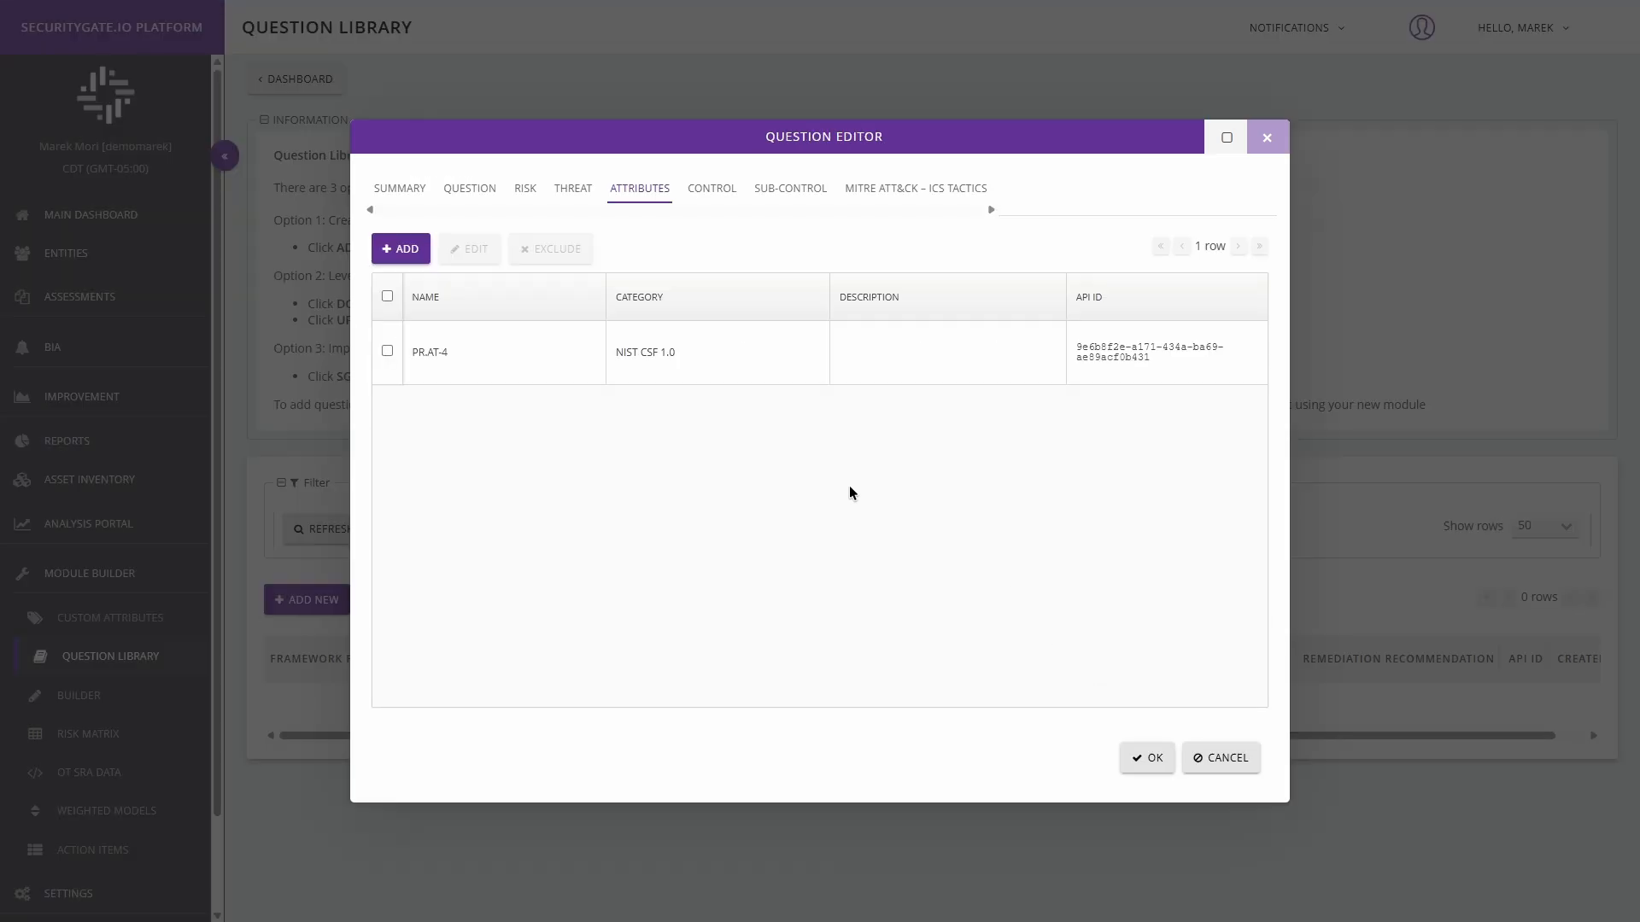
# Step: Add the custom attribute DE.DP-1 from the NIST CSF 1.0 category to the question
pyautogui.click(401, 252)
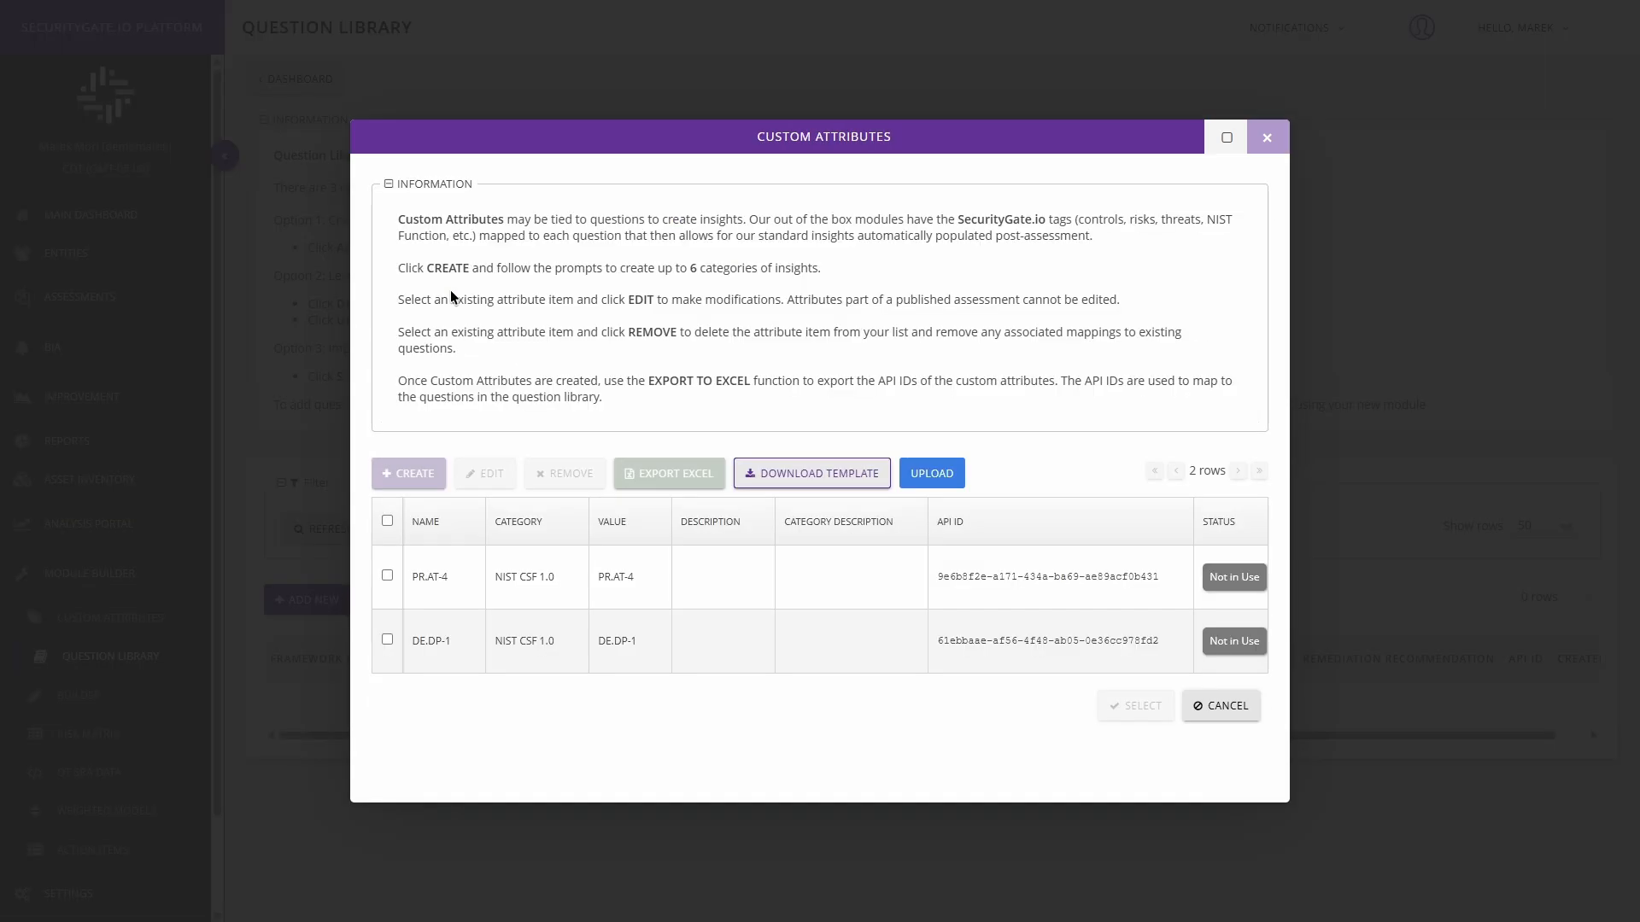
pyautogui.click(393, 642)
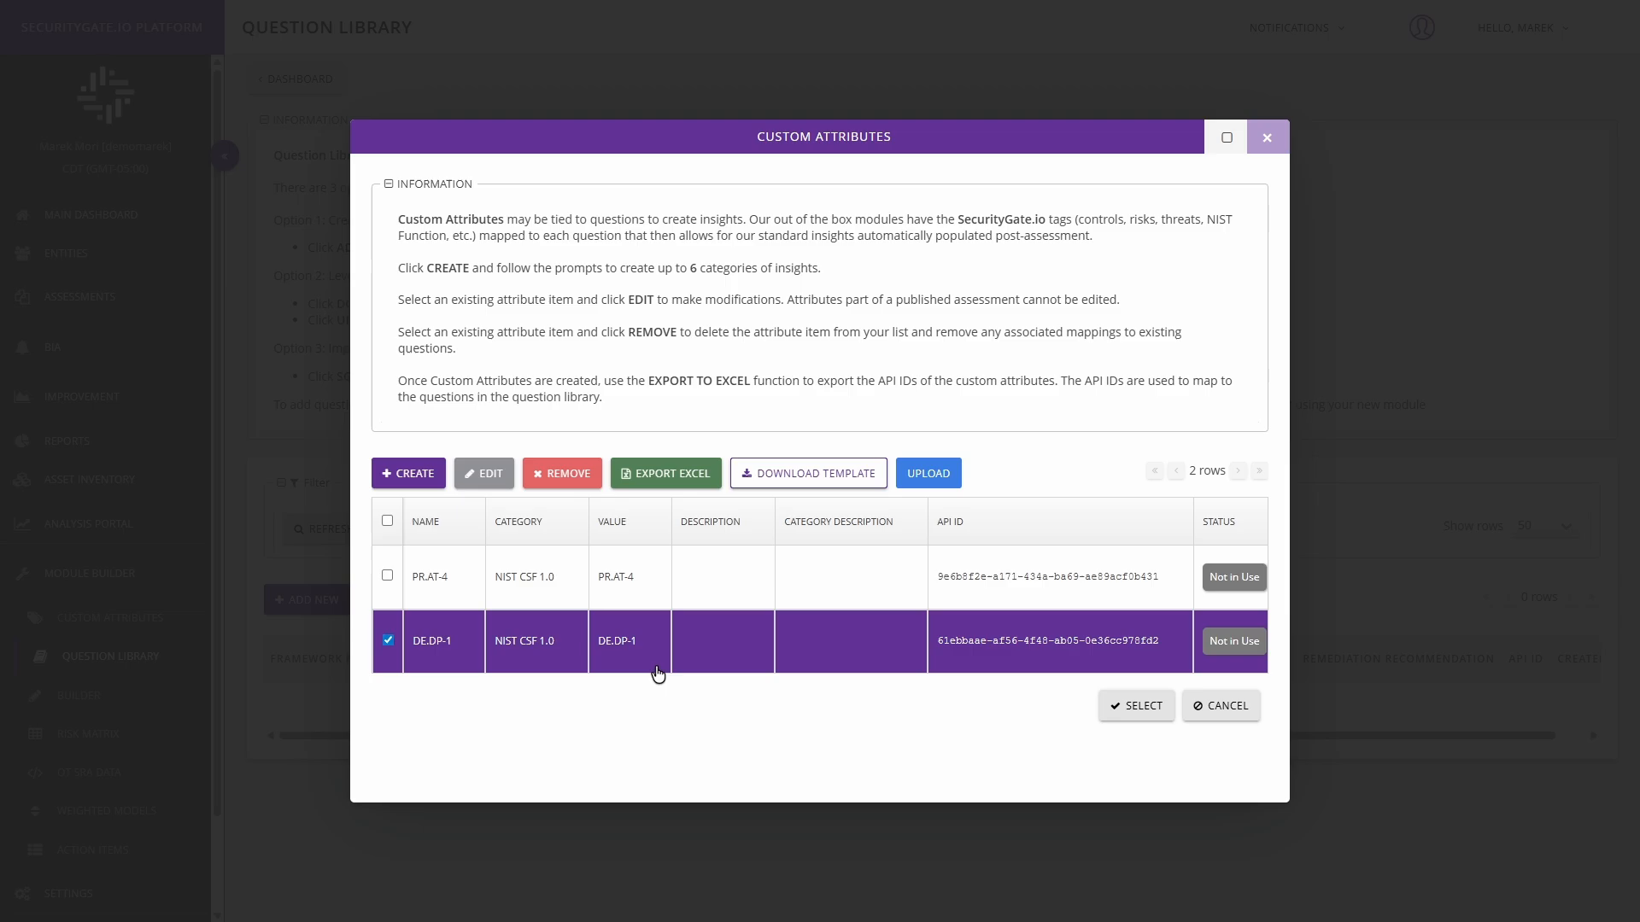
pyautogui.click(1117, 706)
# Step: Exclude the DE.DP-1 custom attribute from the question
pyautogui.click(470, 438)
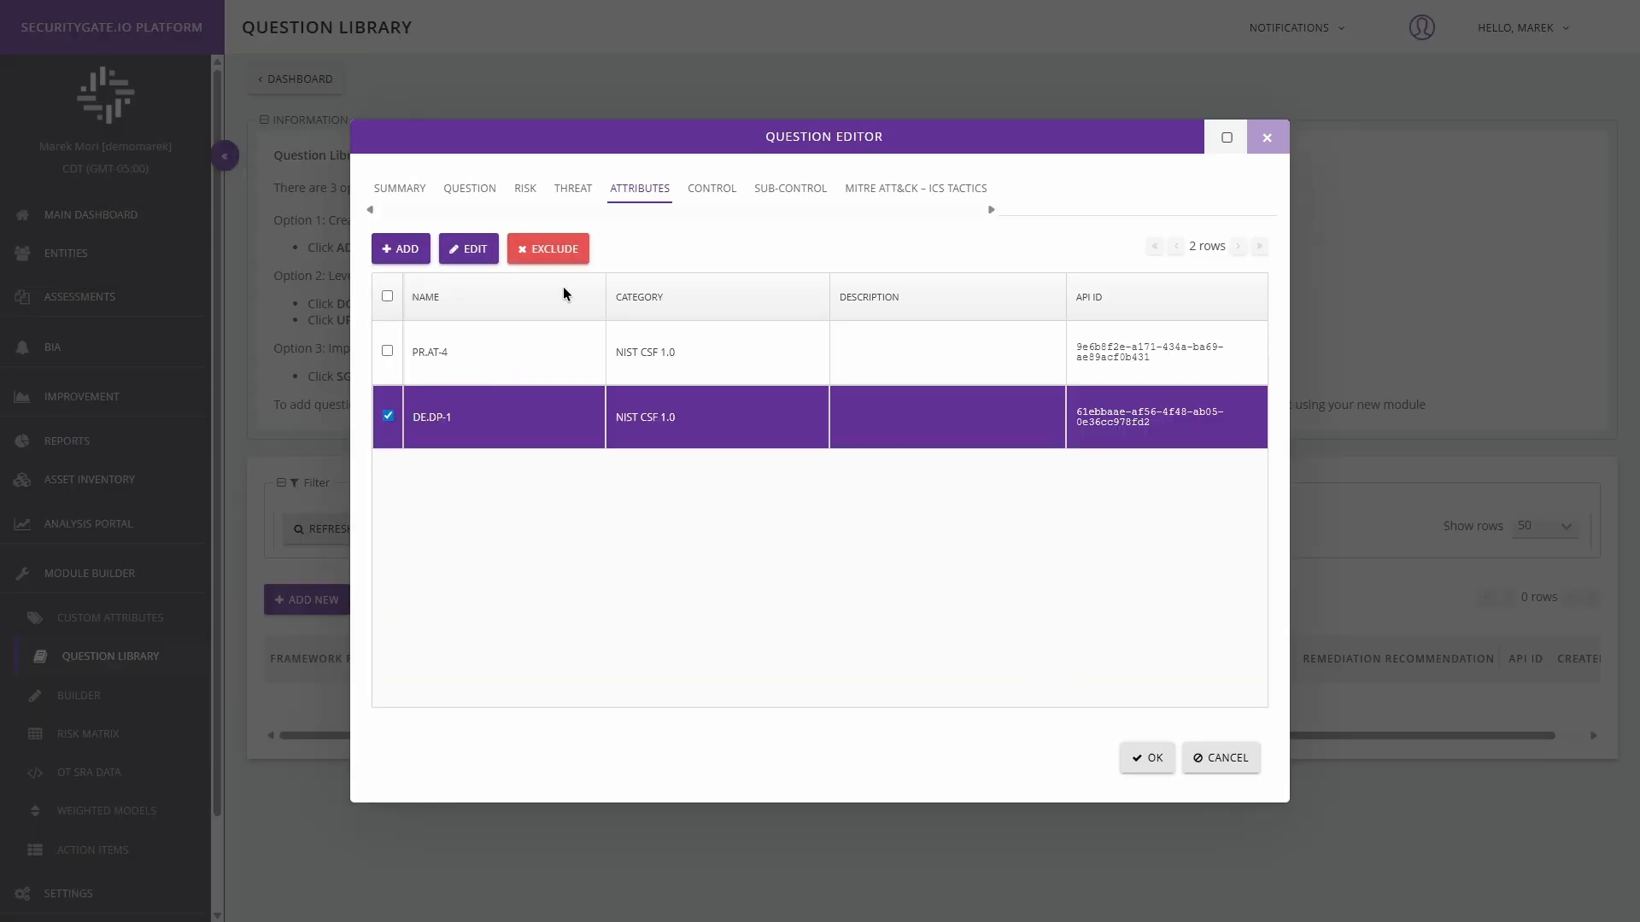
pyautogui.click(548, 253)
pyautogui.click(889, 501)
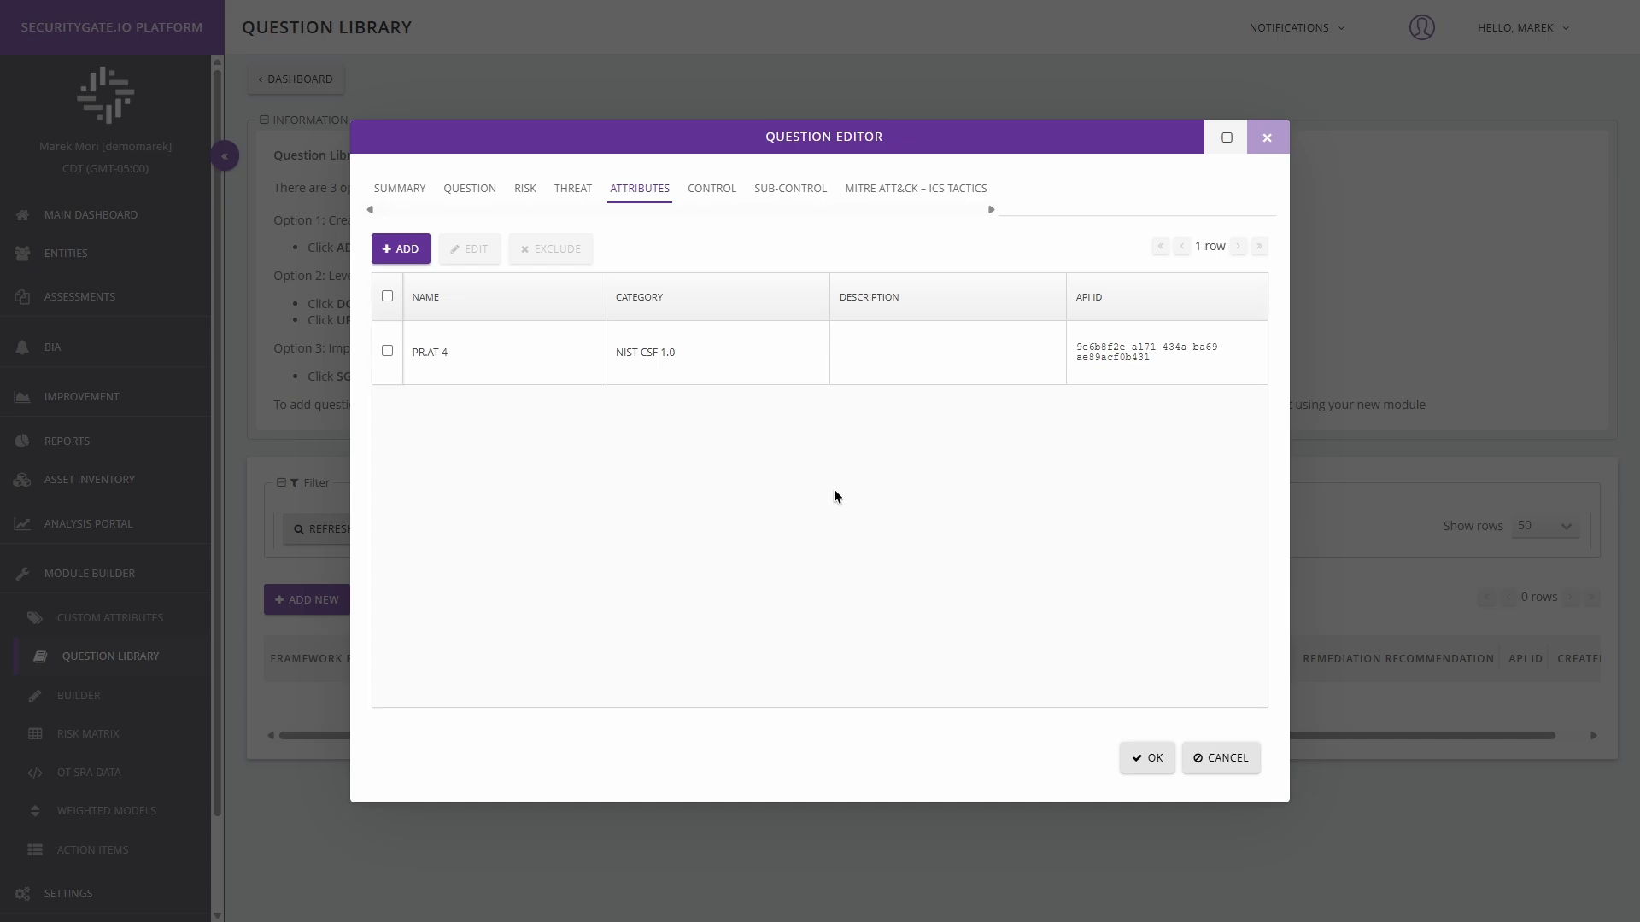
# Step: Examine the API ID of the NIST CSF 1.0 category through the PR.AT-4 attribute's editor, leaving the attribute as it is
pyautogui.click(388, 351)
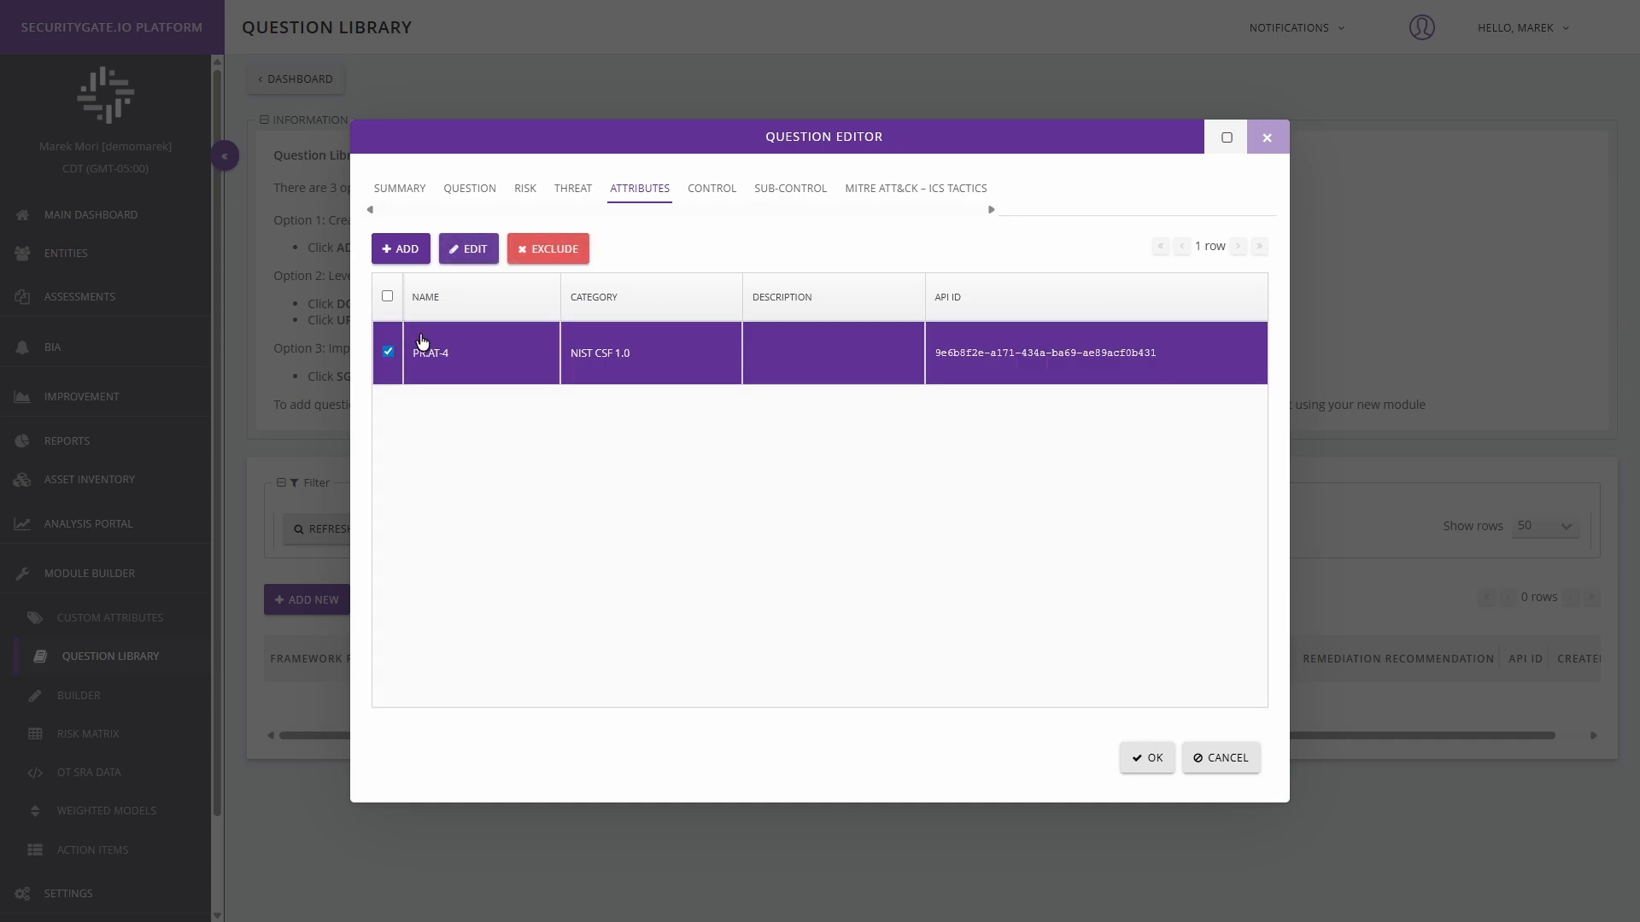
pyautogui.click(474, 249)
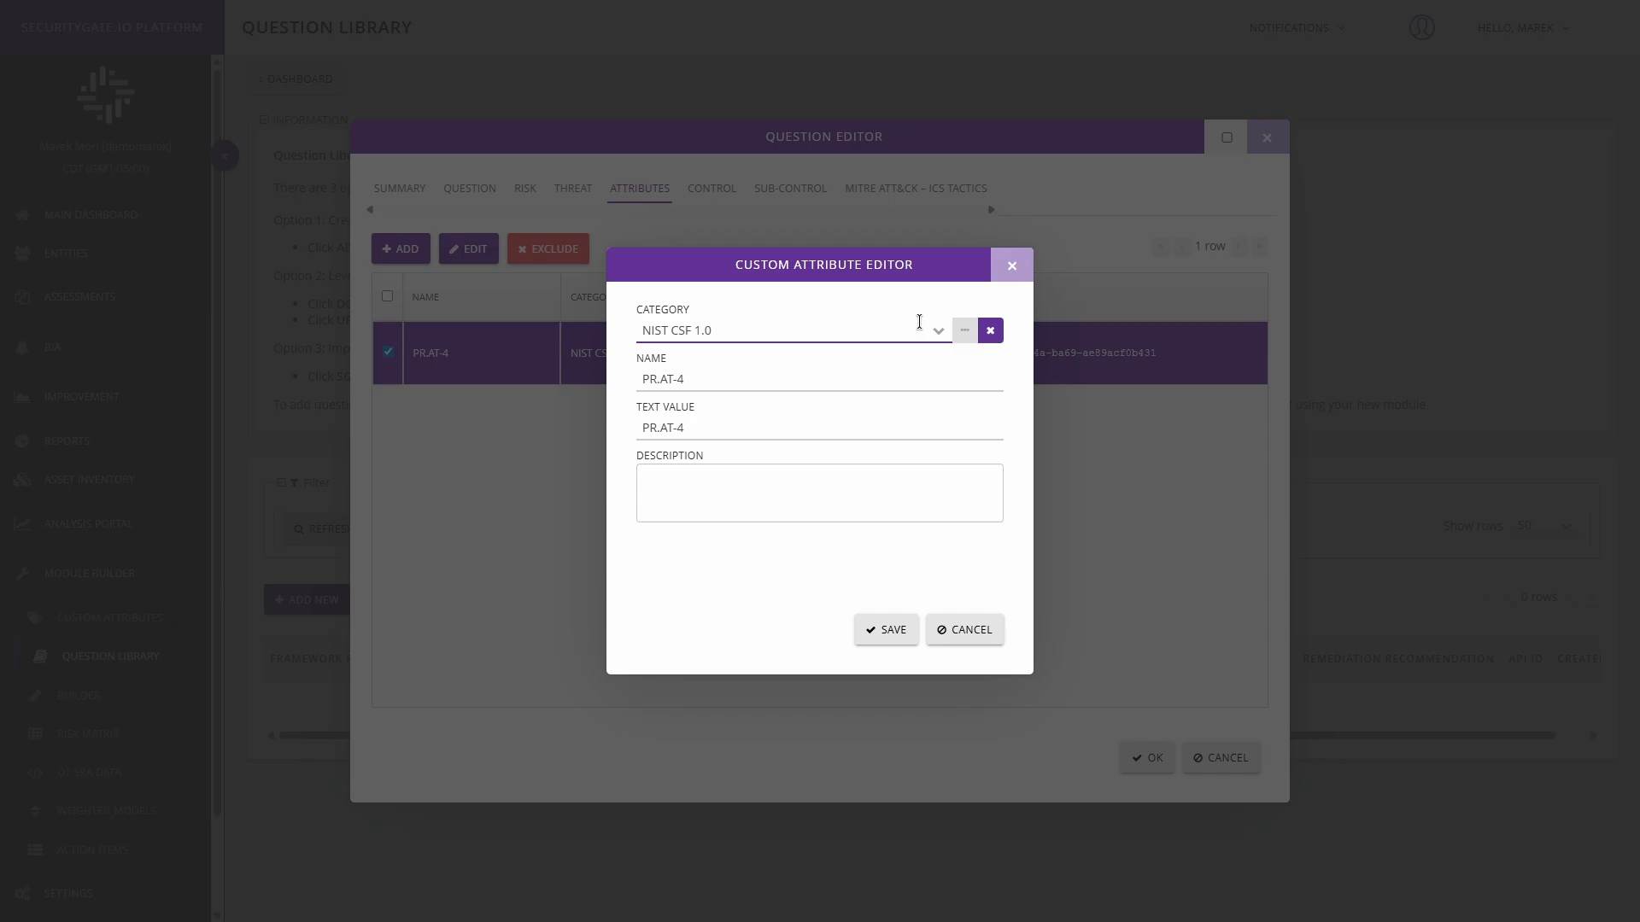
pyautogui.click(966, 331)
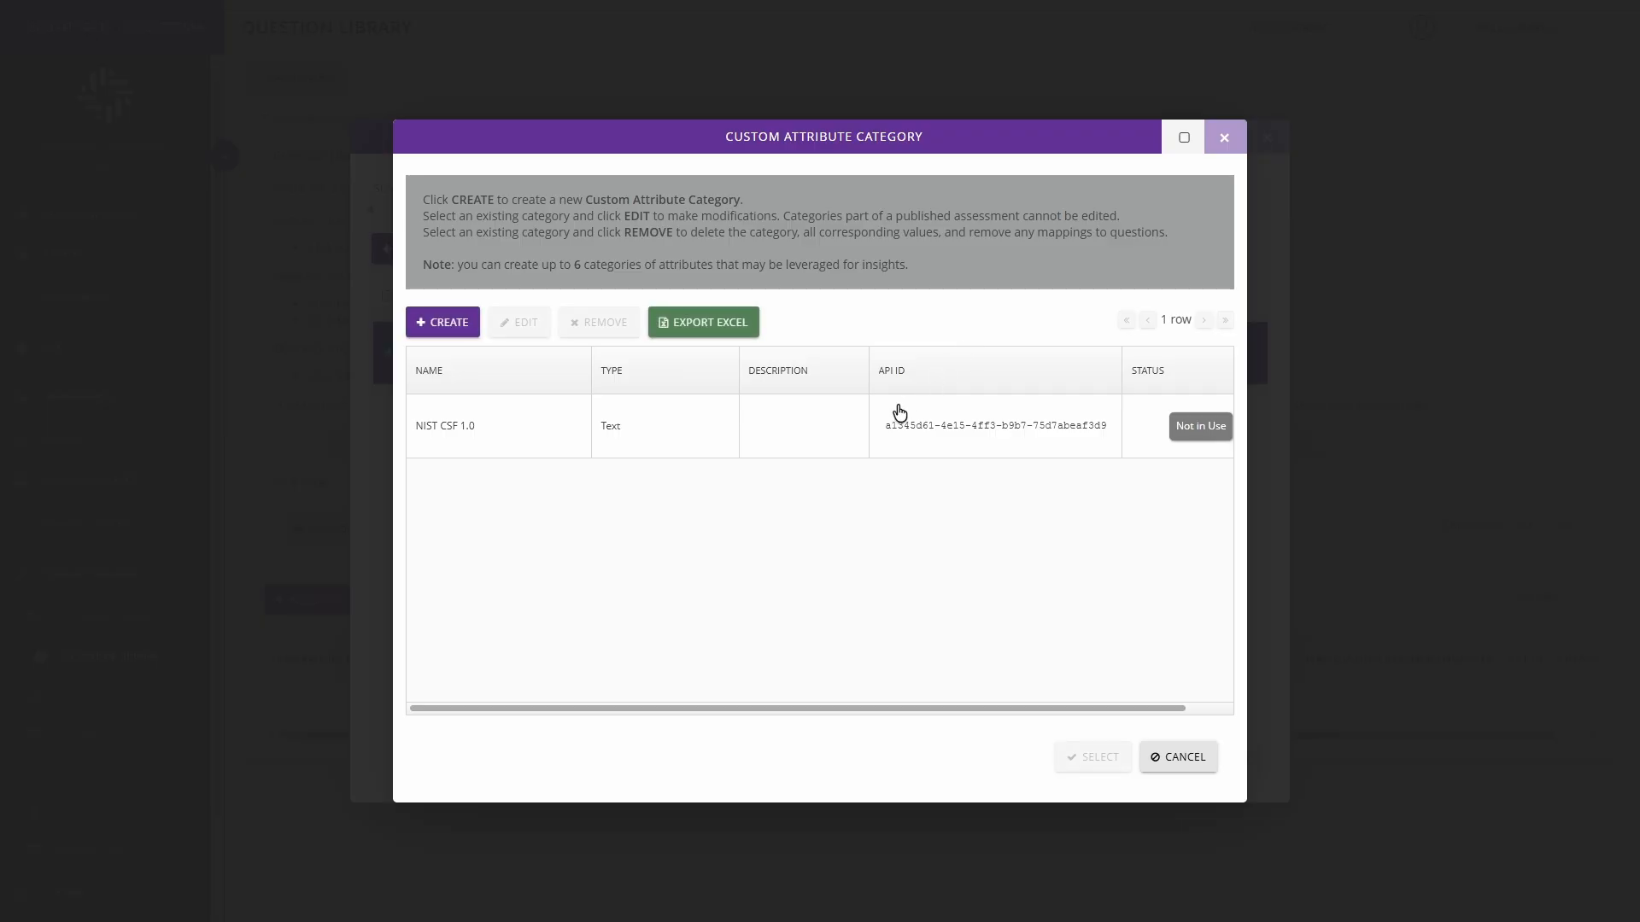
pyautogui.moveTo(882, 427); pyautogui.dragTo(1106, 433)
pyautogui.click(945, 432)
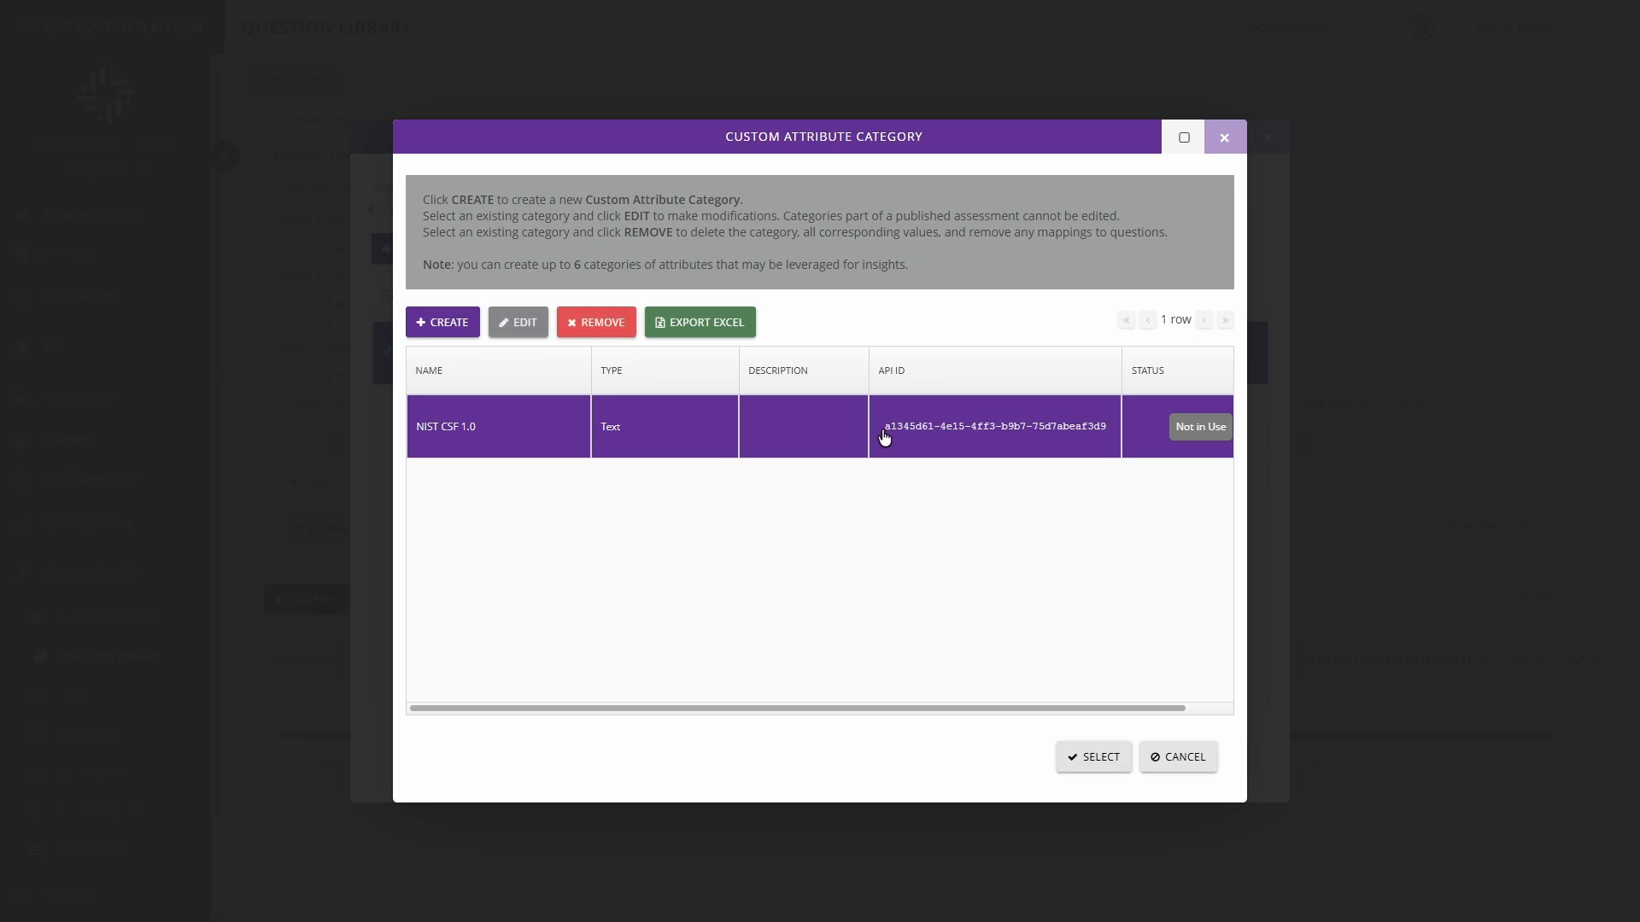
pyautogui.moveTo(884, 438); pyautogui.dragTo(1111, 434)
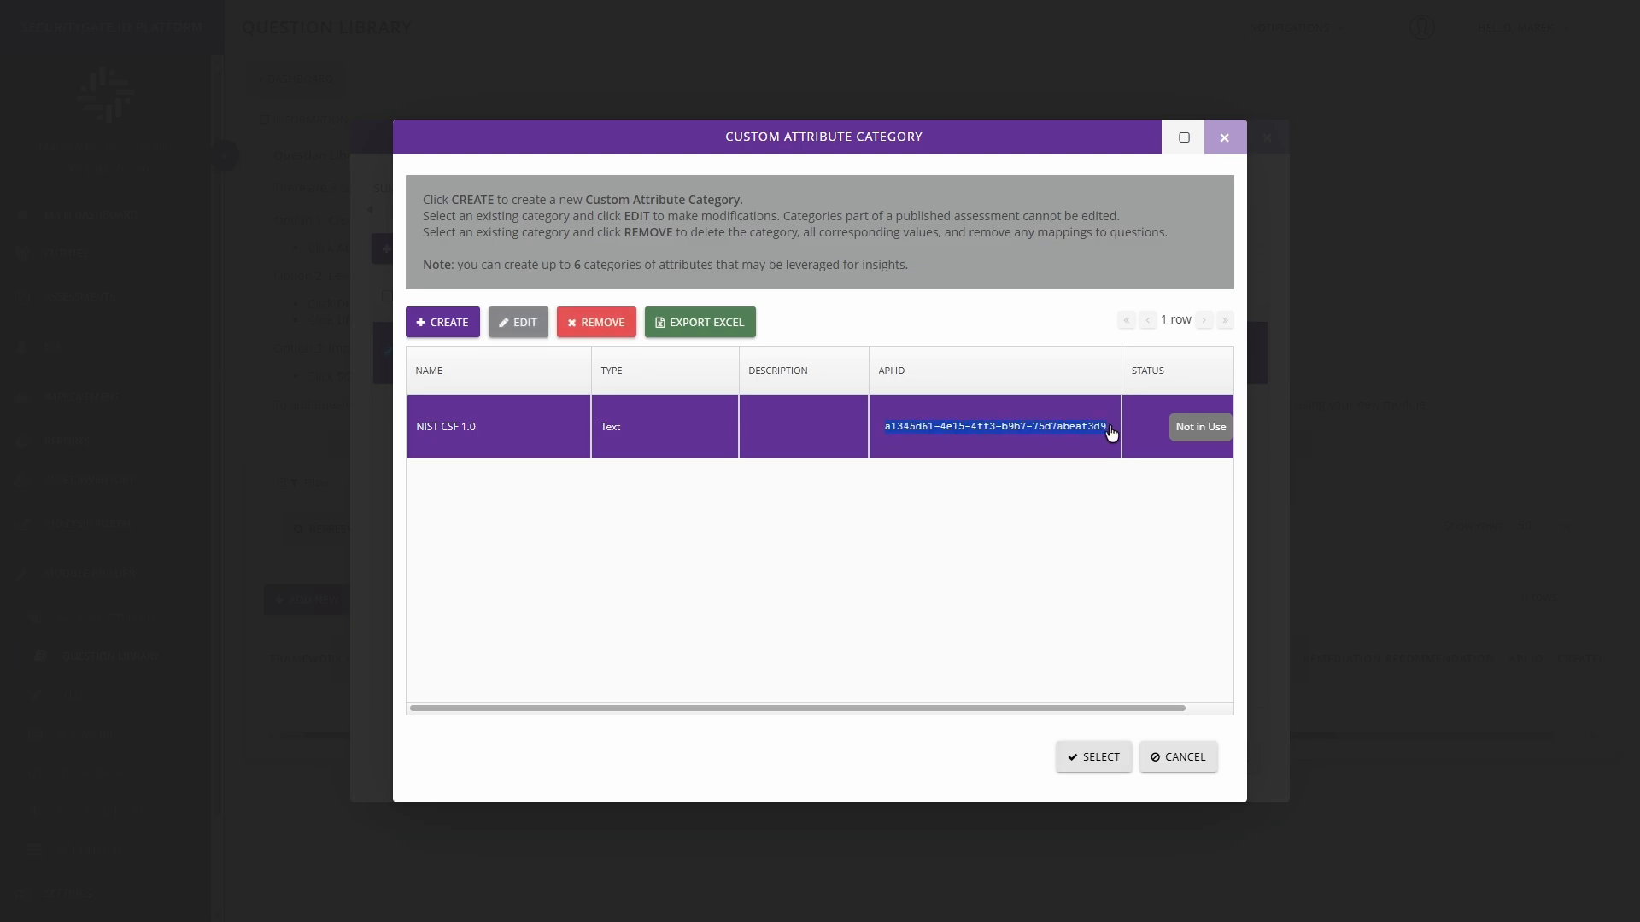
pyautogui.click(1153, 757)
pyautogui.click(969, 635)
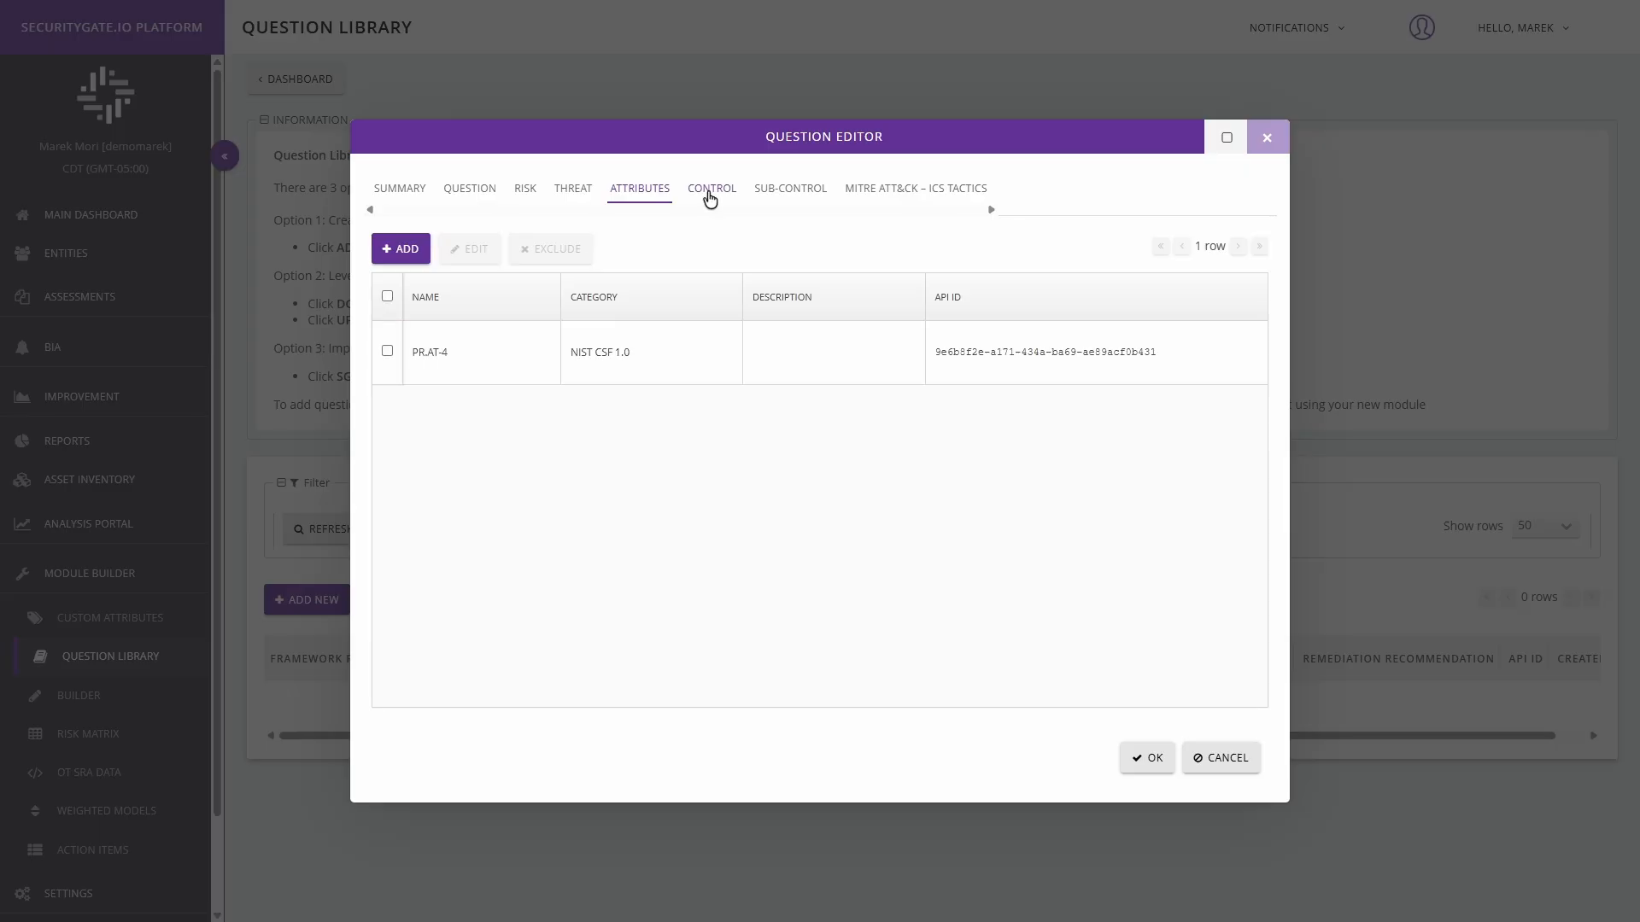
# Step: Open the list of available controls for mapping to the question
pyautogui.click(710, 196)
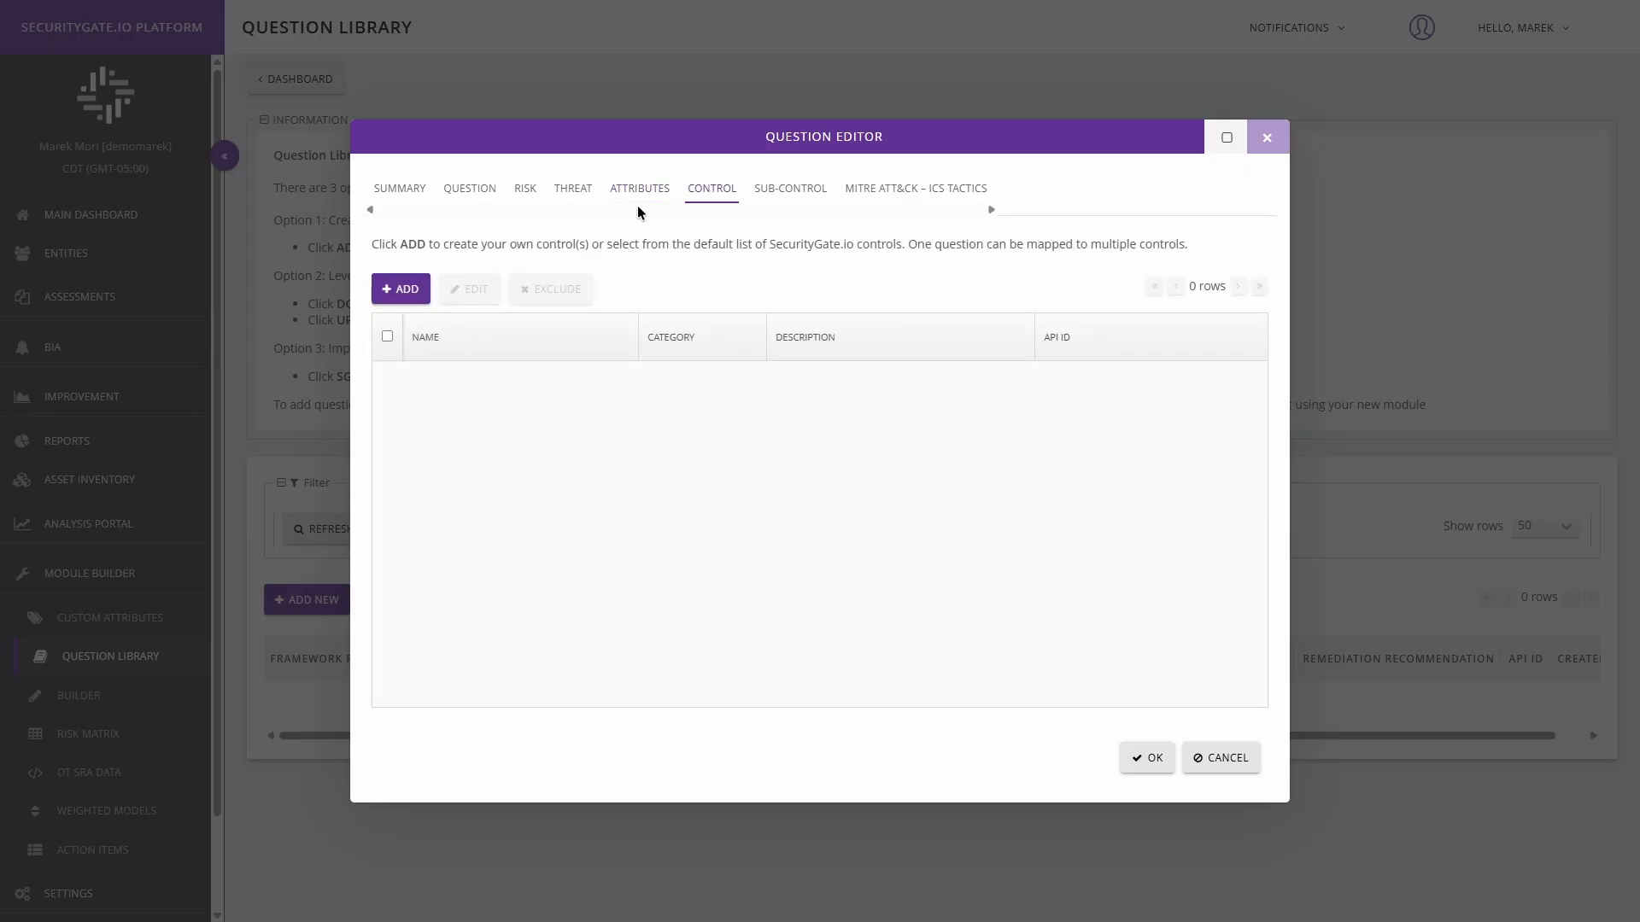
pyautogui.click(393, 285)
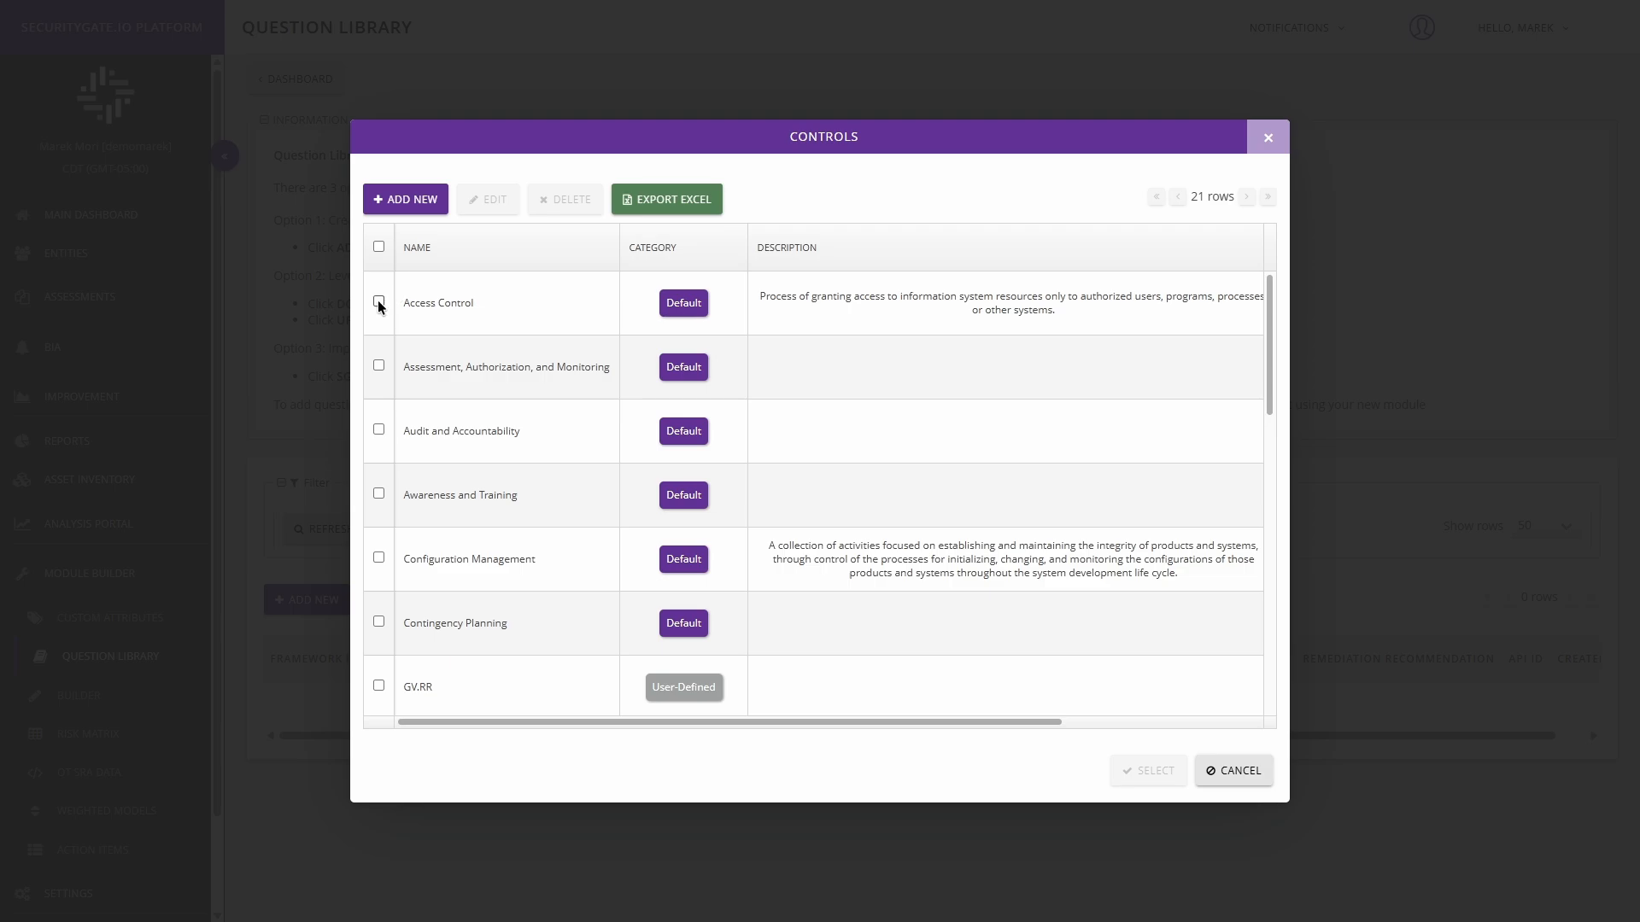
pyautogui.click(382, 319)
pyautogui.click(379, 366)
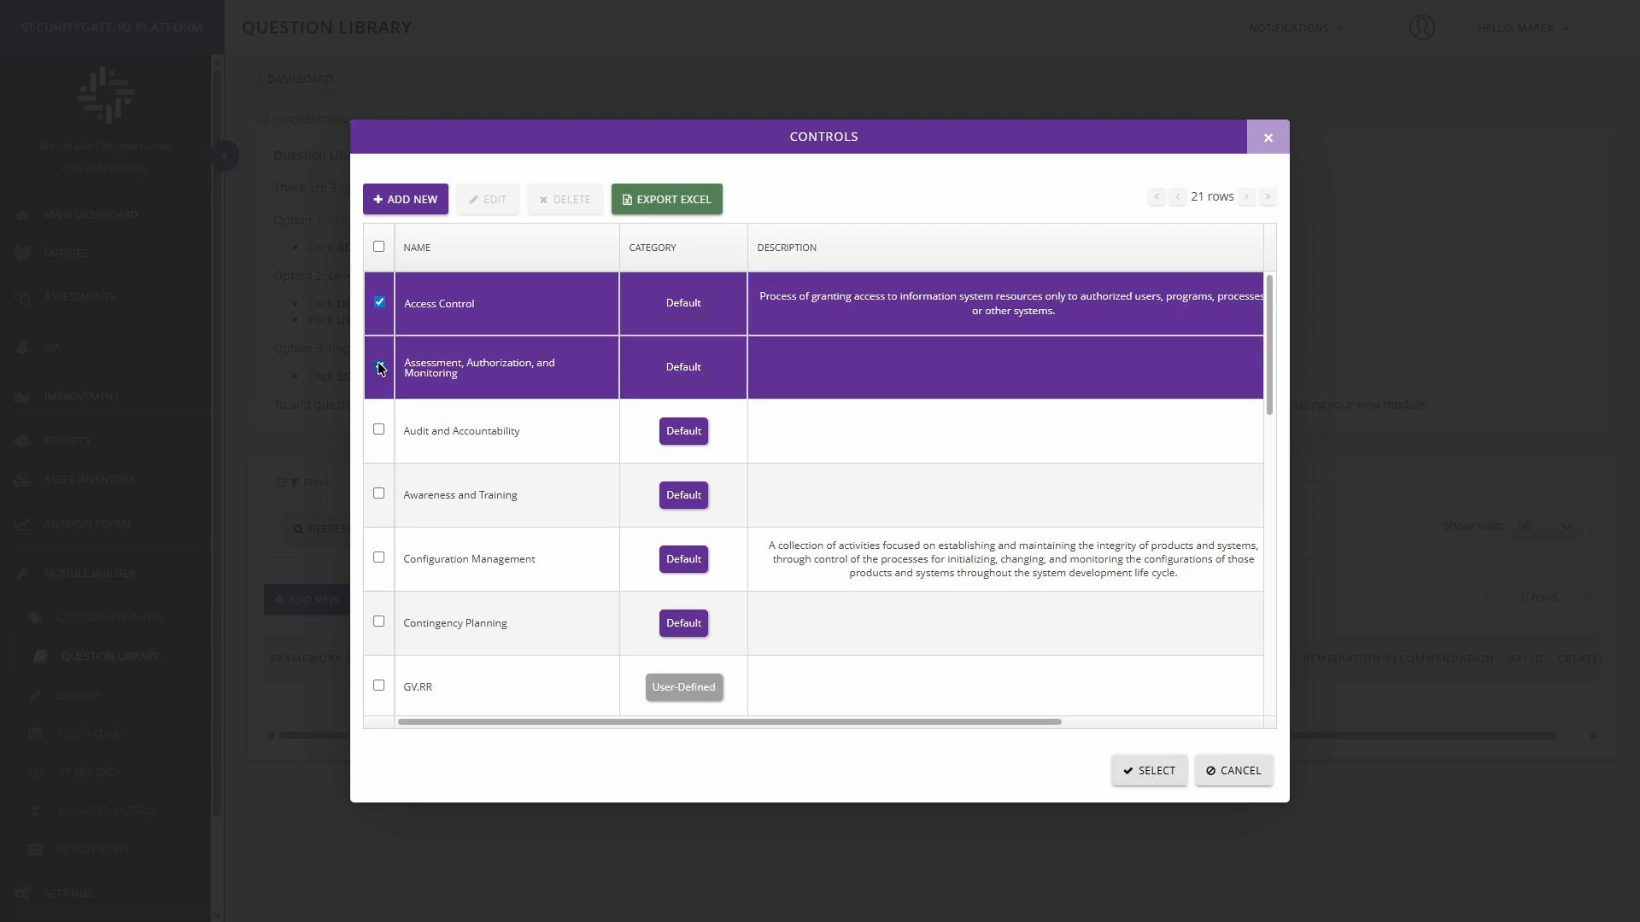
pyautogui.click(379, 304)
pyautogui.click(379, 366)
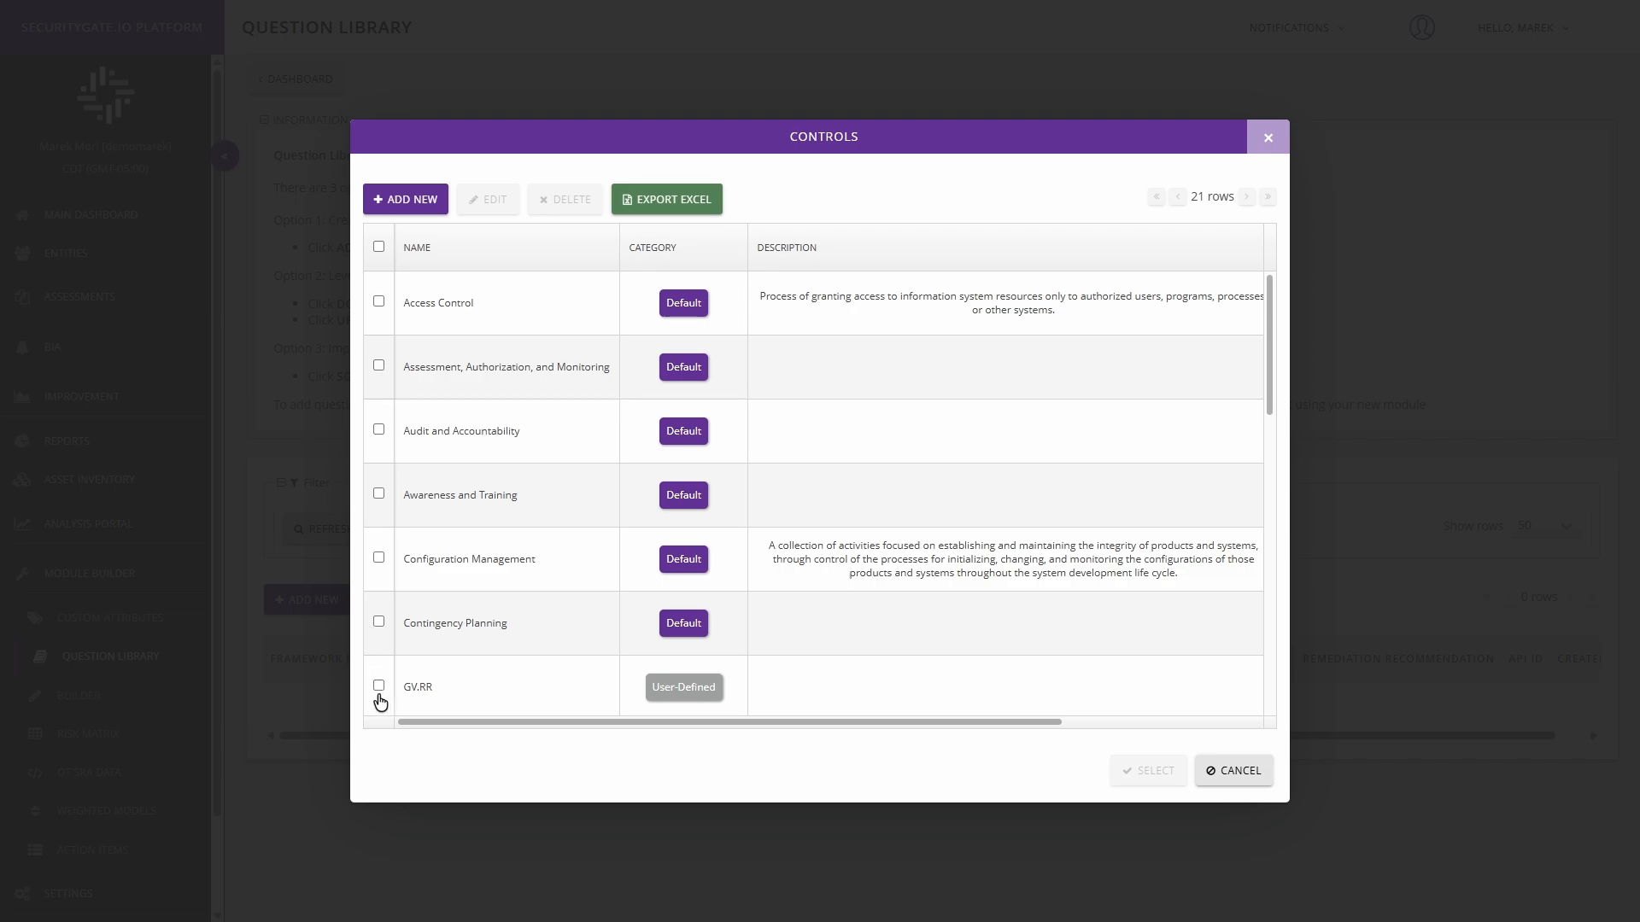
pyautogui.click(427, 200)
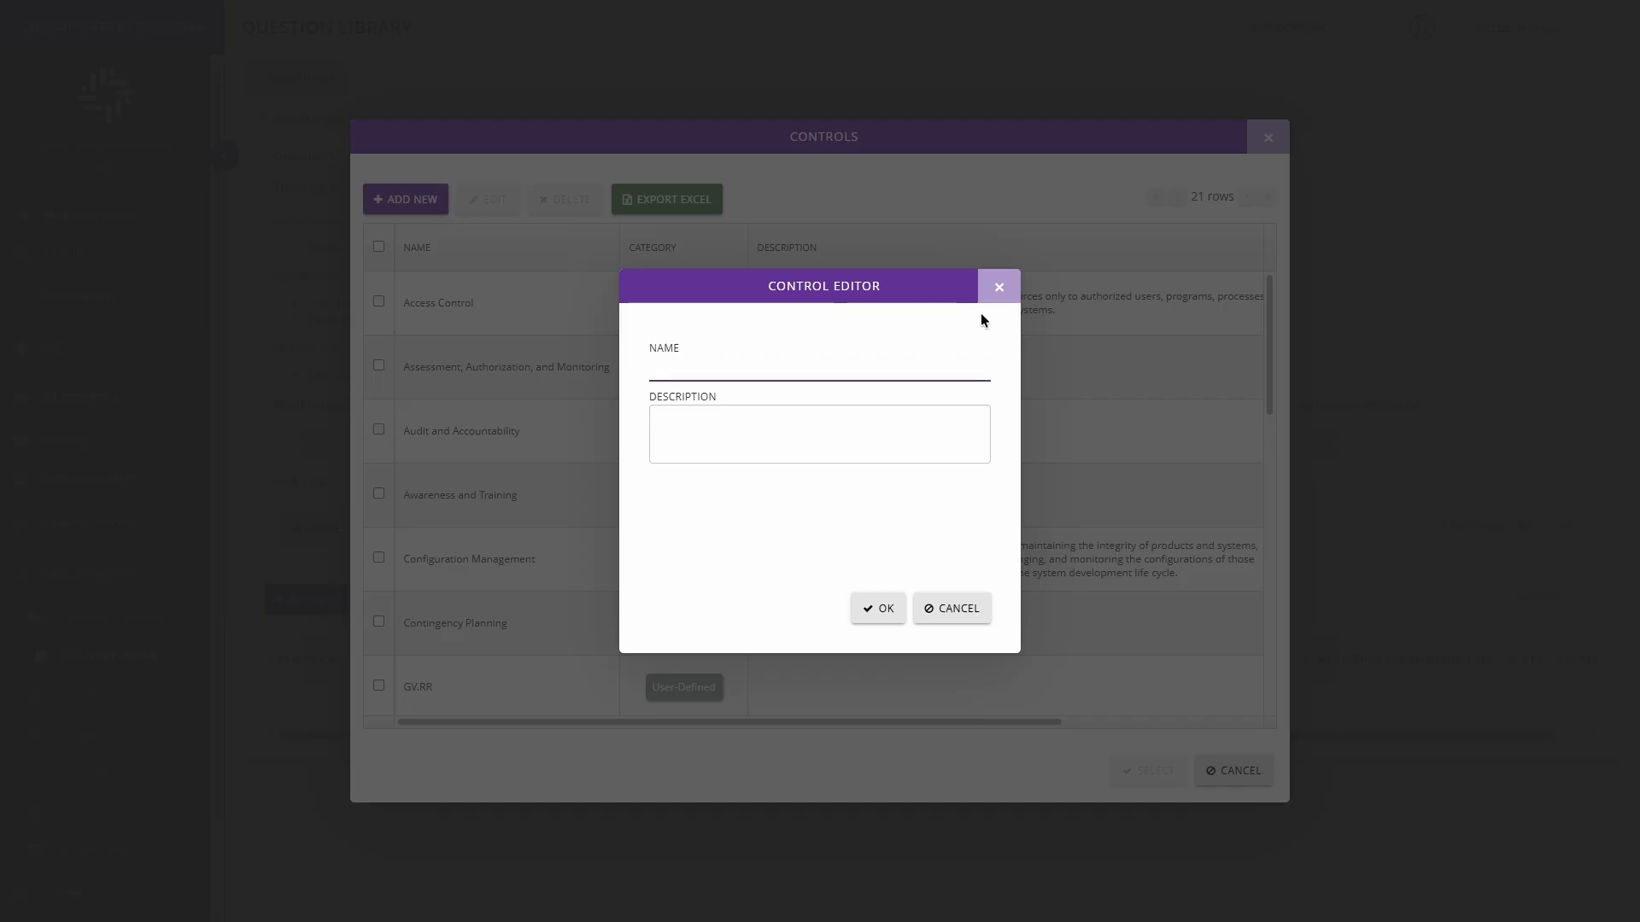
pyautogui.click(998, 292)
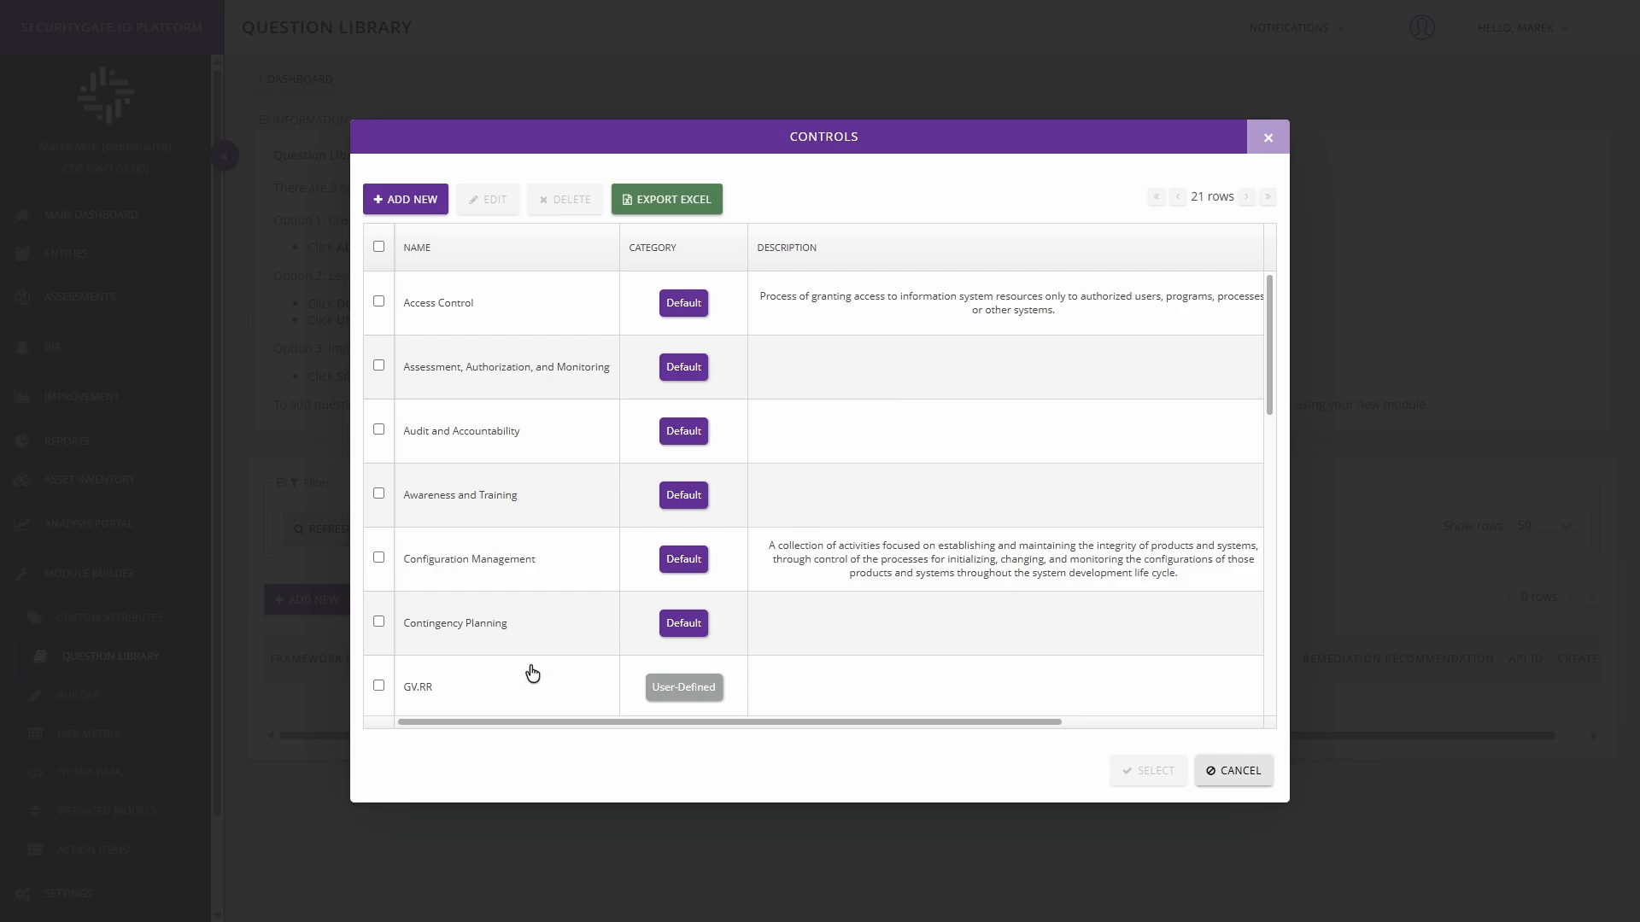
# Step: Map the user-defined control GV.RR to the question, keeping its name and empty description in the control editor
pyautogui.click(379, 684)
pyautogui.click(499, 205)
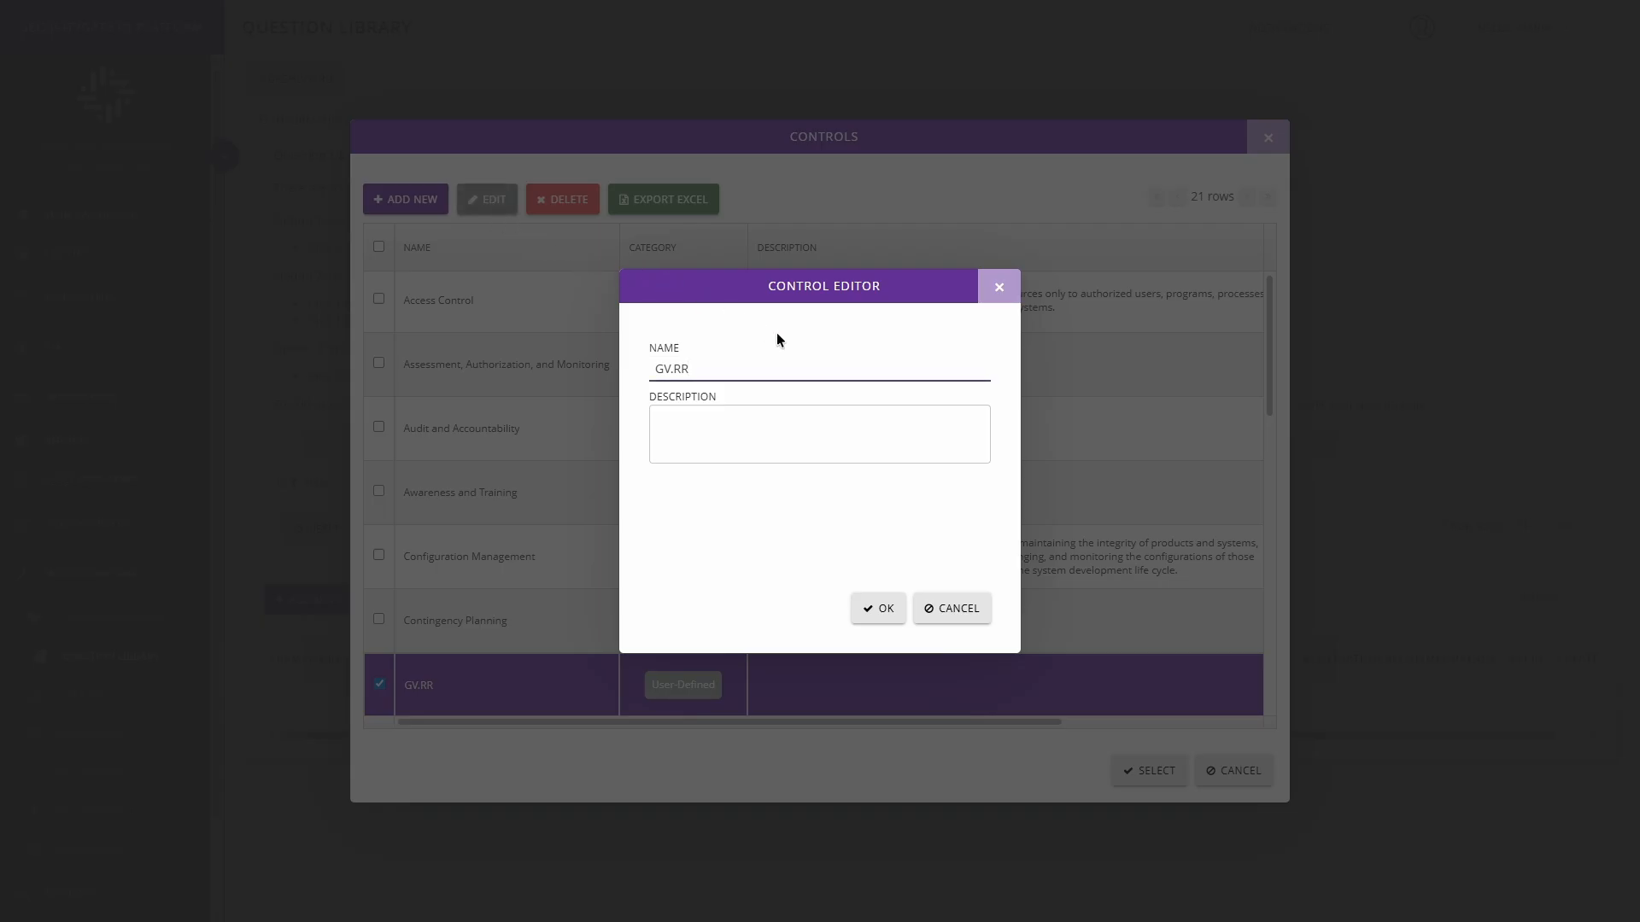
pyautogui.click(877, 609)
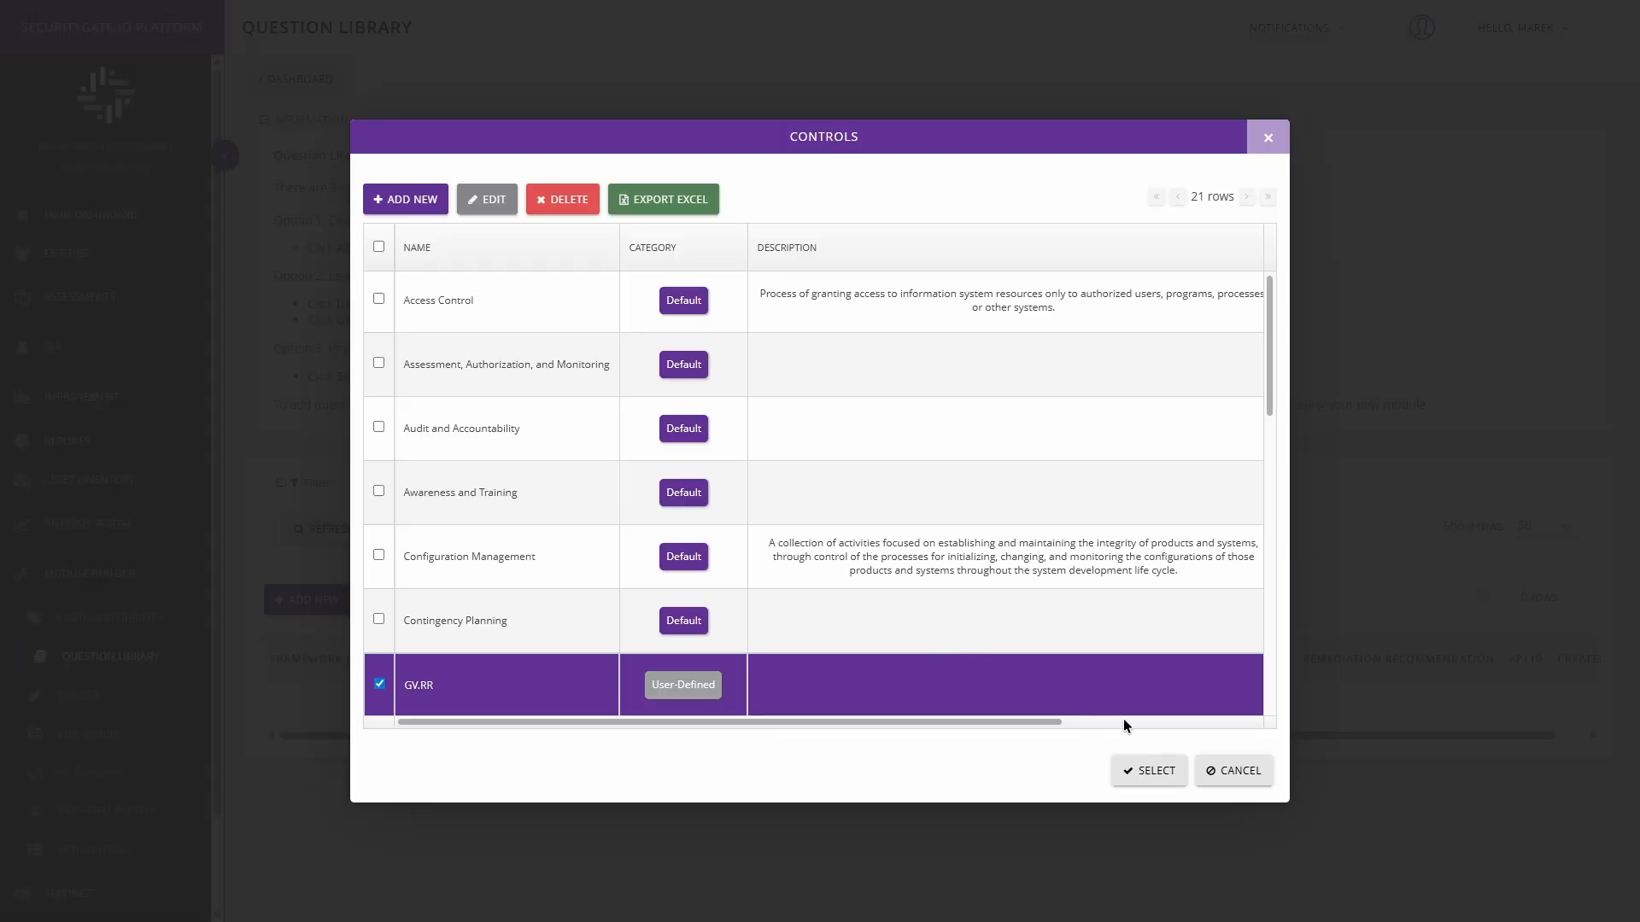
pyautogui.click(1149, 771)
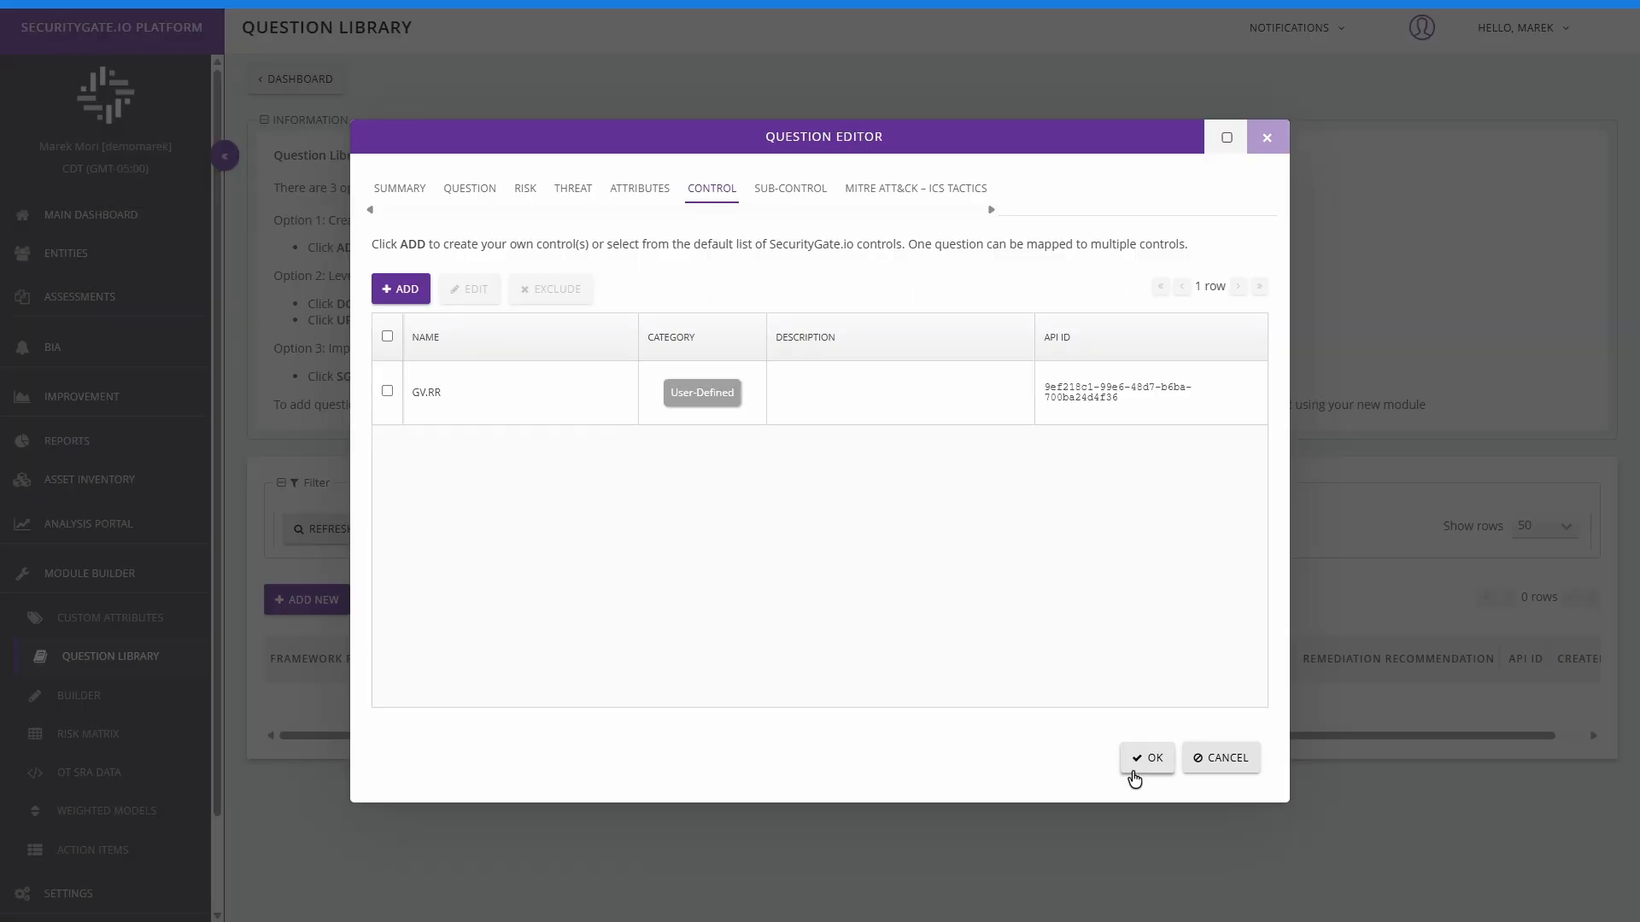
# Step: Create a new sub-control GV.RR-01 for the question and assign it to the control GV.RR
pyautogui.click(796, 190)
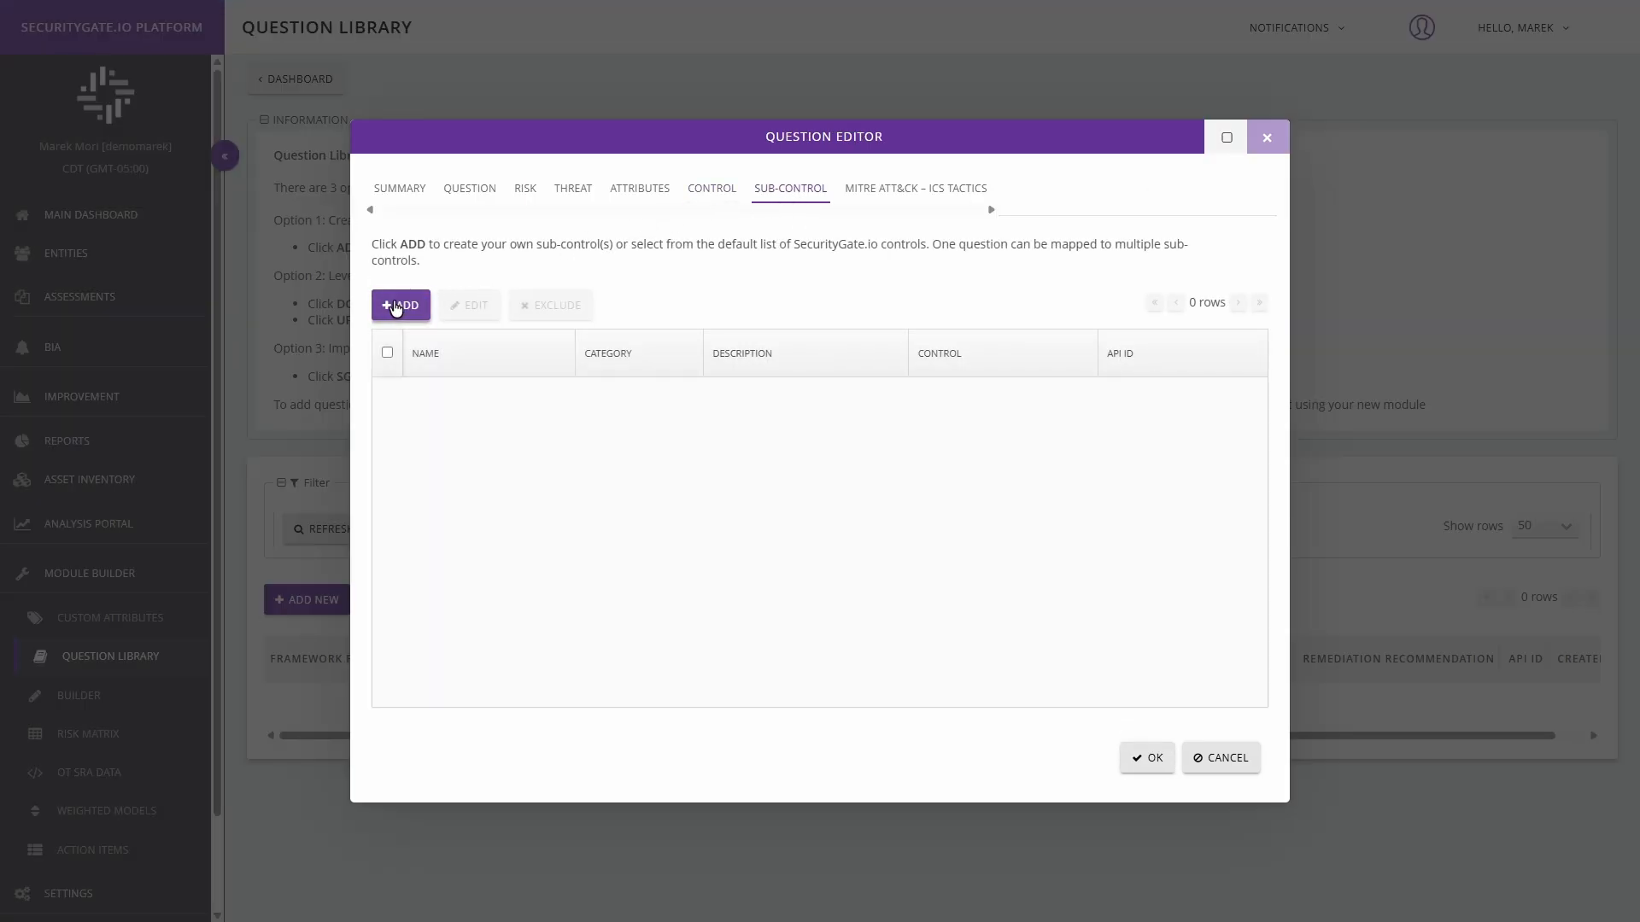
pyautogui.click(398, 306)
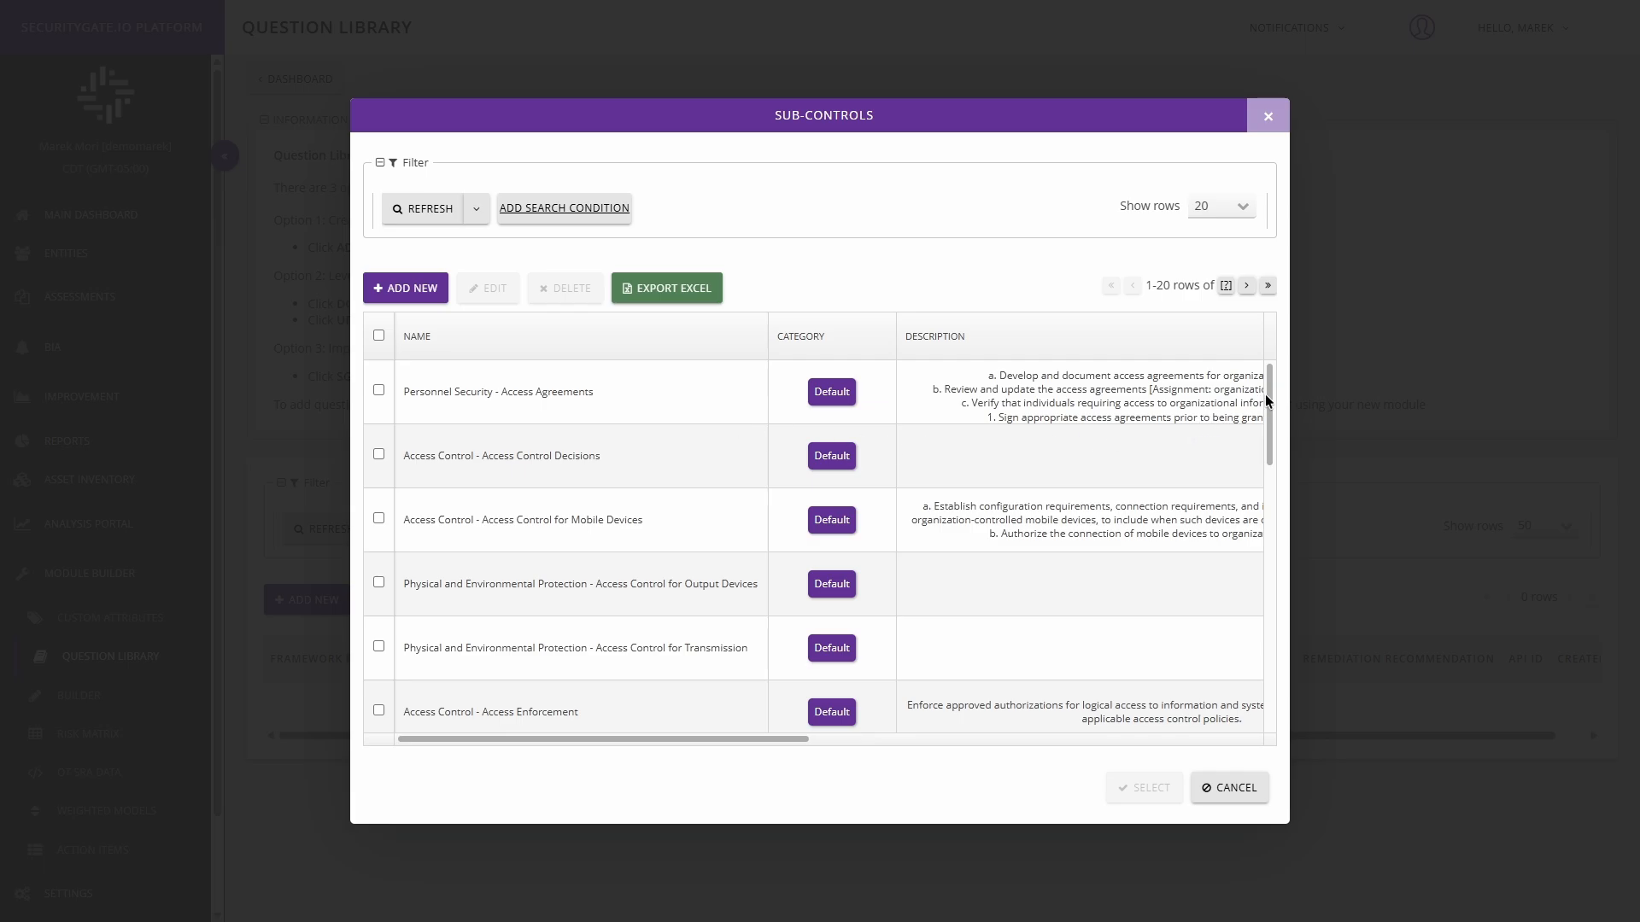
pyautogui.moveTo(1266, 395)
pyautogui.mouseDown()
pyautogui.moveTo(1272, 693)
pyautogui.moveTo(1268, 367)
pyautogui.mouseUp()
pyautogui.click(405, 306)
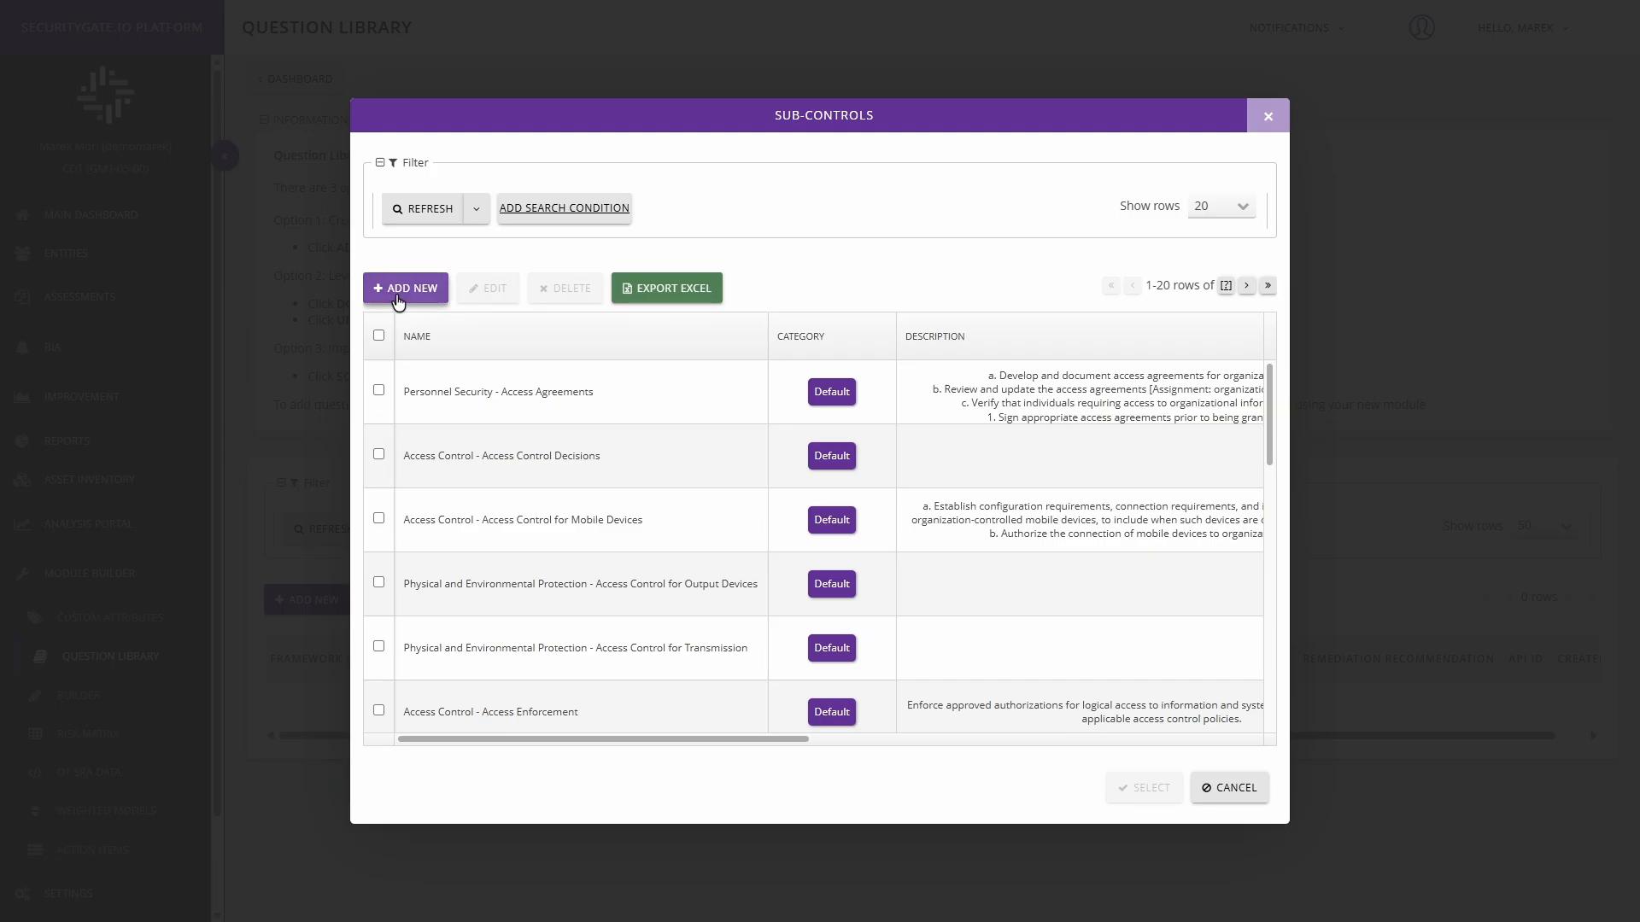
pyautogui.write('GV.RR-01')
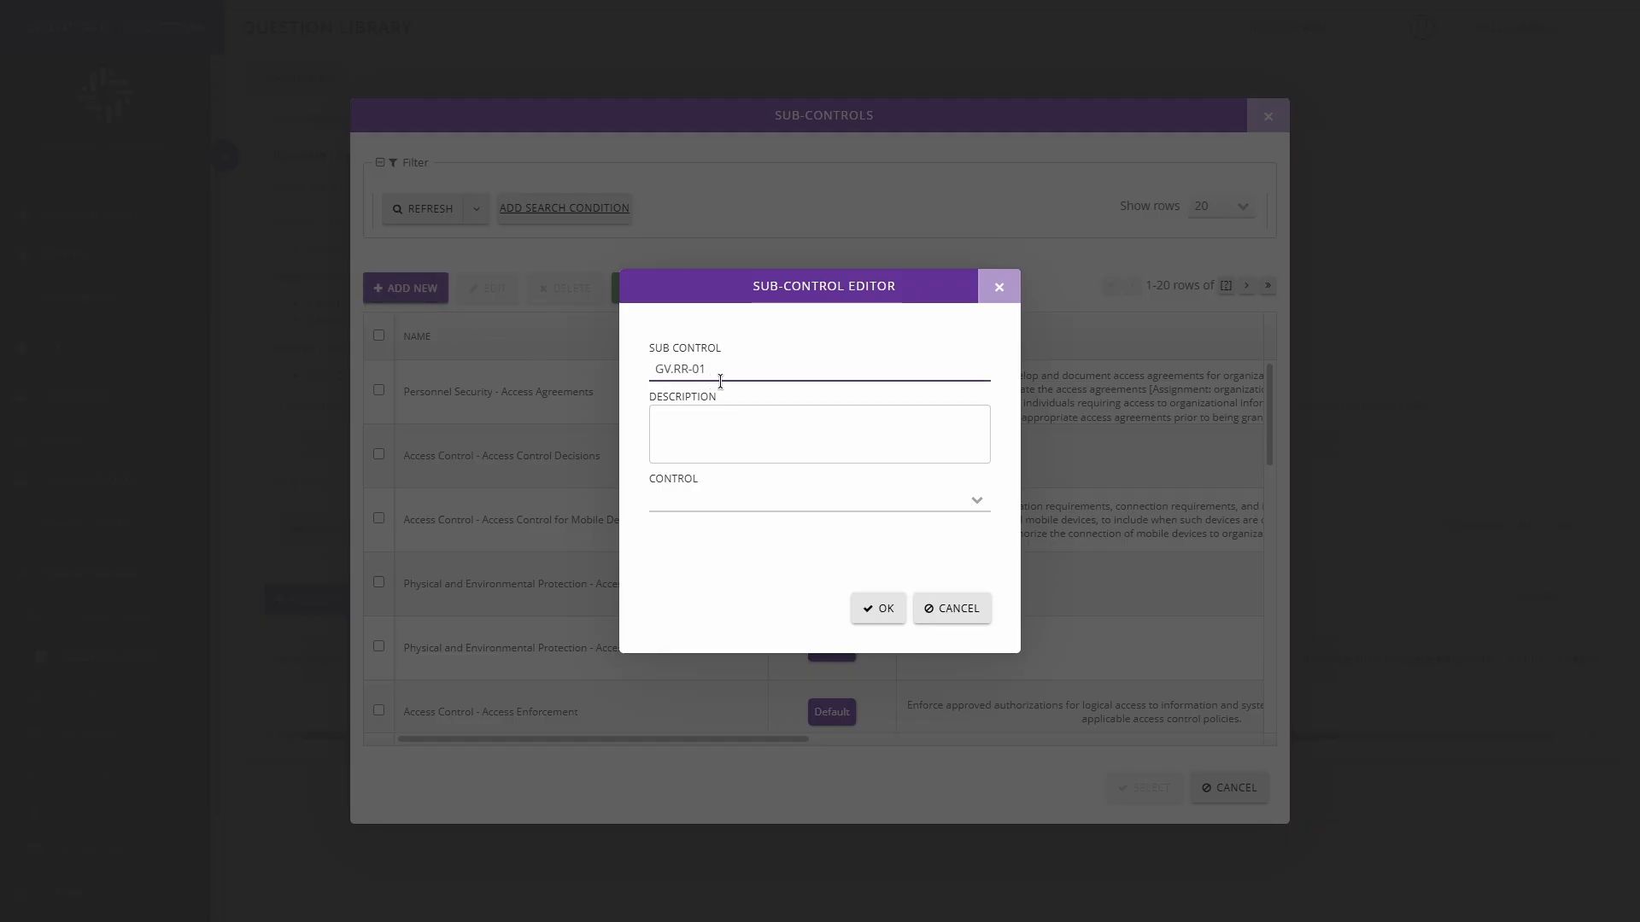
pyautogui.click(977, 510)
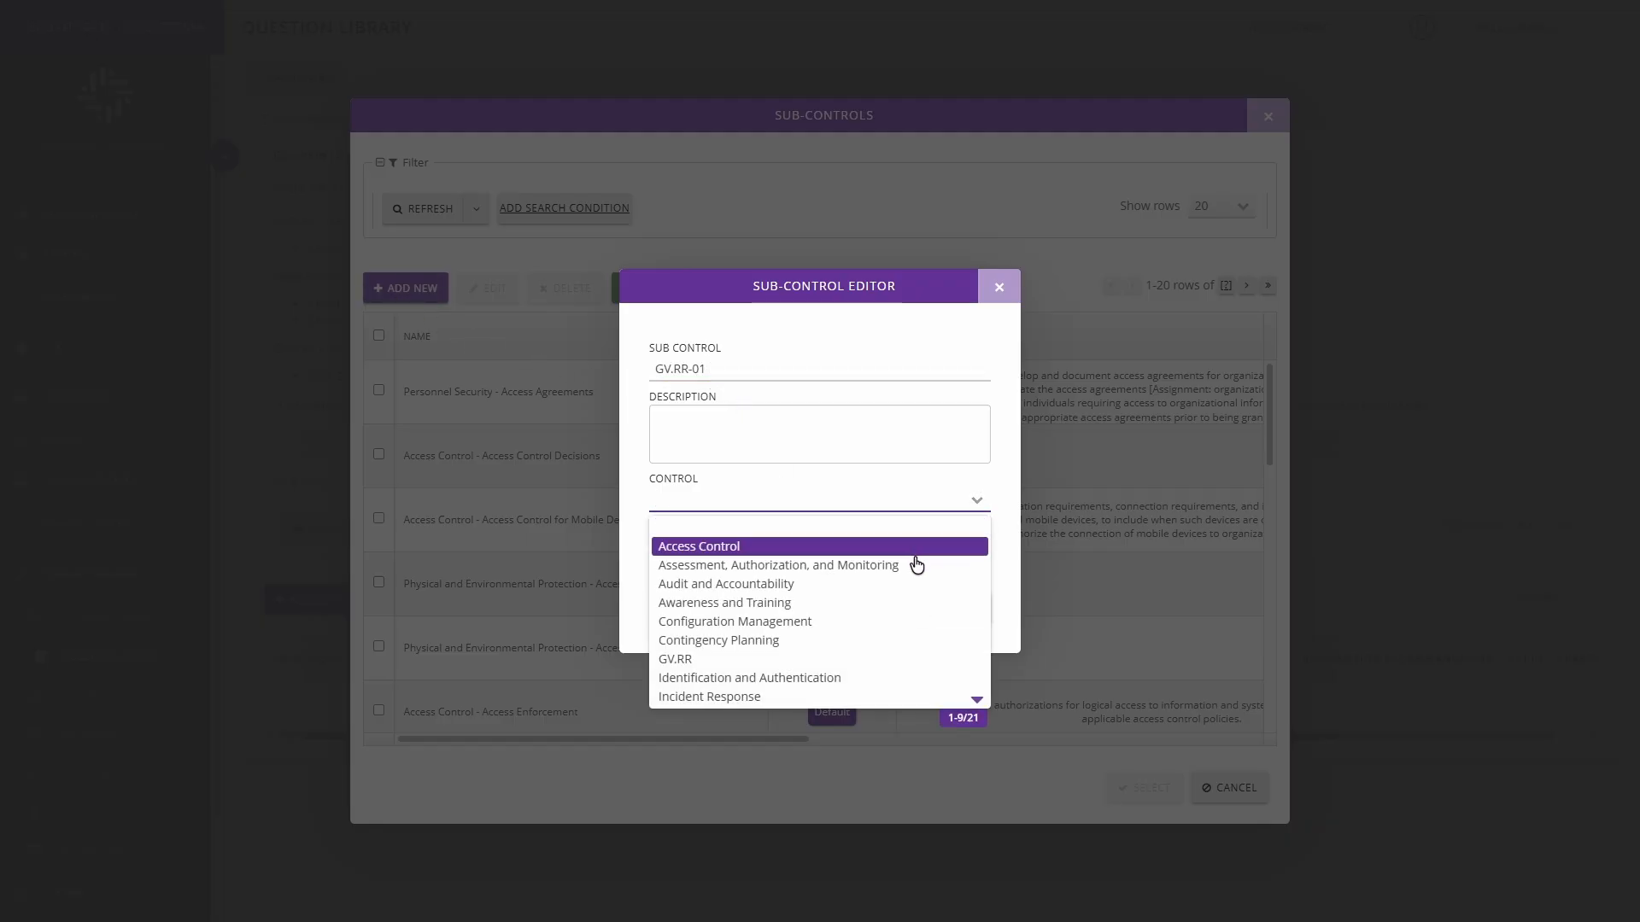
pyautogui.write('GV.RR')
pyautogui.click(886, 608)
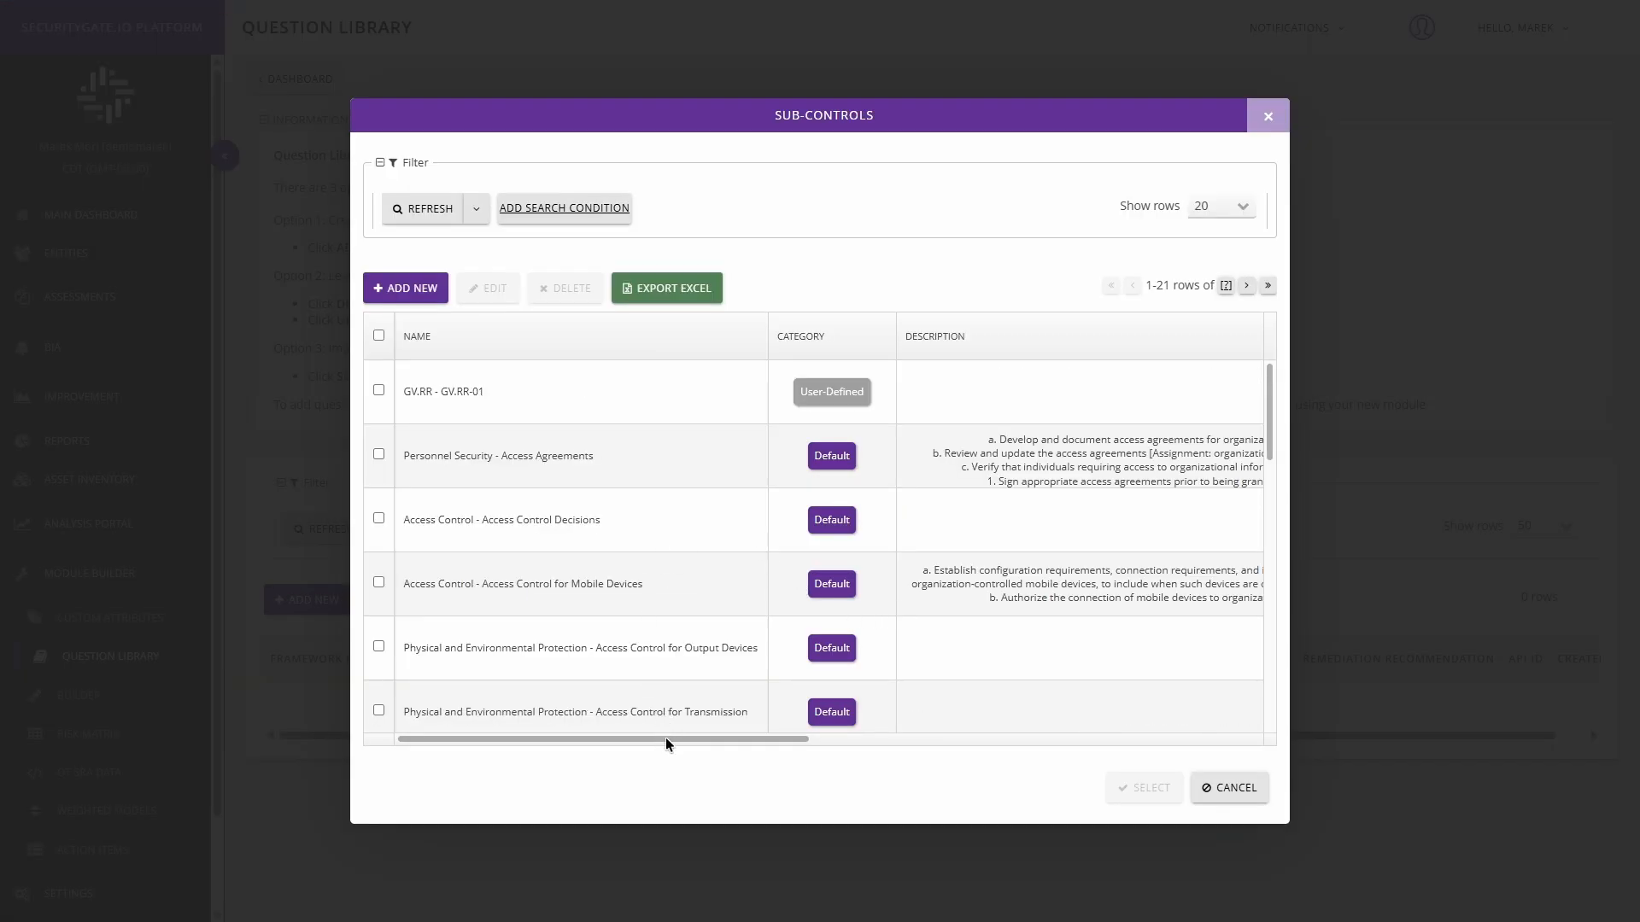
# Step: Examine the API ID of the new GV.RR-01 sub-control in the sub-control list
pyautogui.moveTo(664, 738); pyautogui.dragTo(1188, 740)
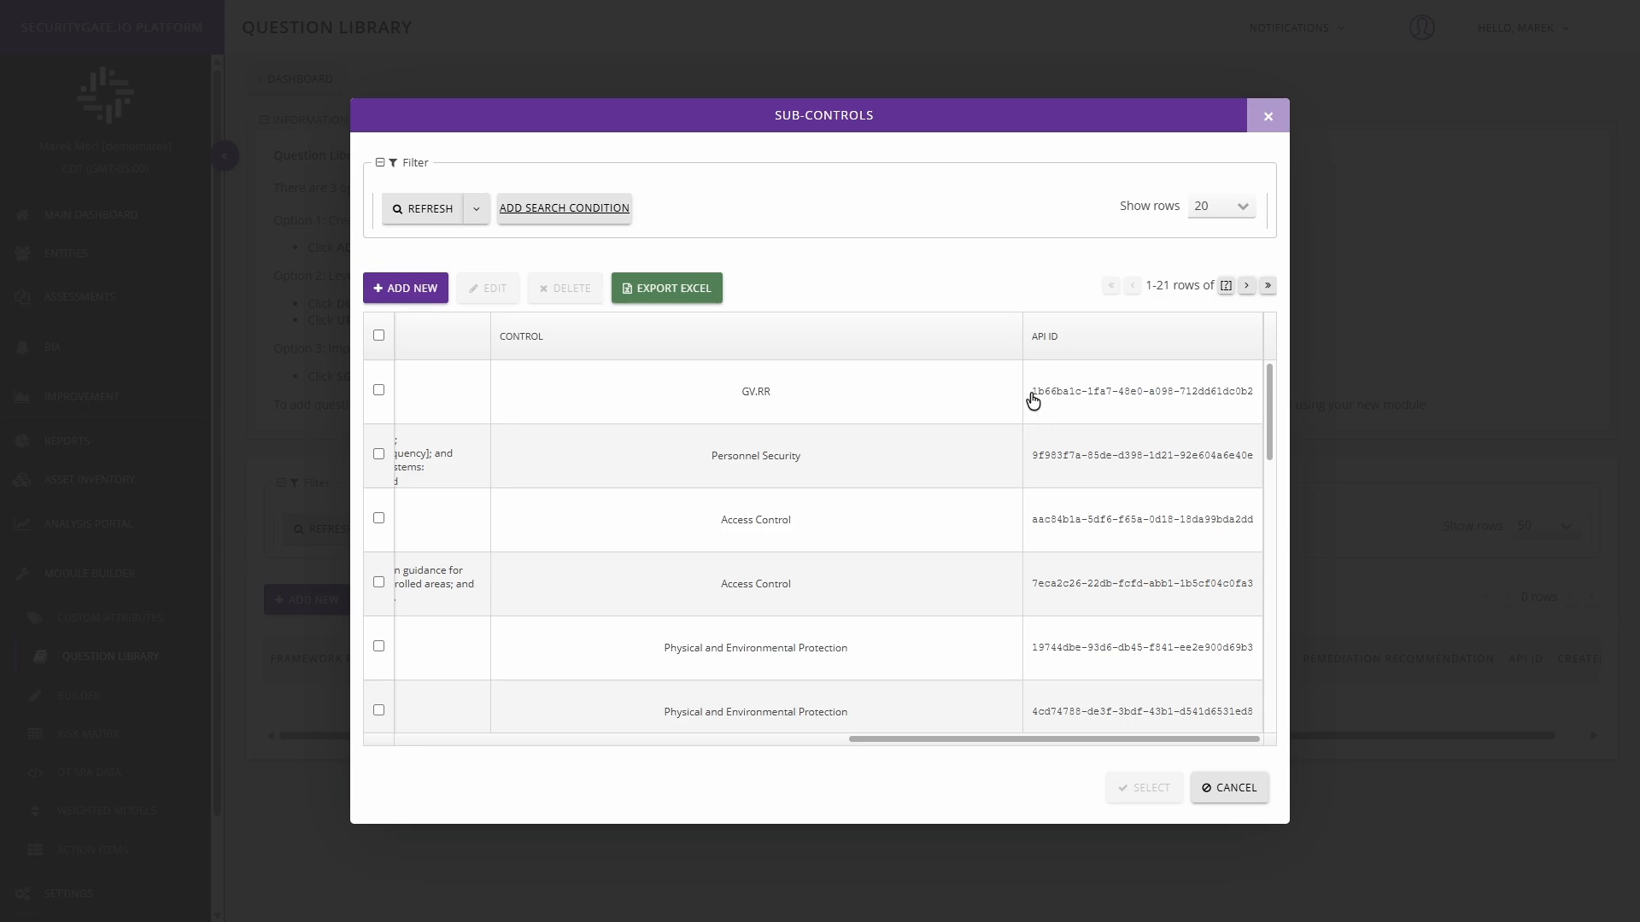
pyautogui.moveTo(1031, 394); pyautogui.dragTo(1248, 392)
pyautogui.click(1248, 436)
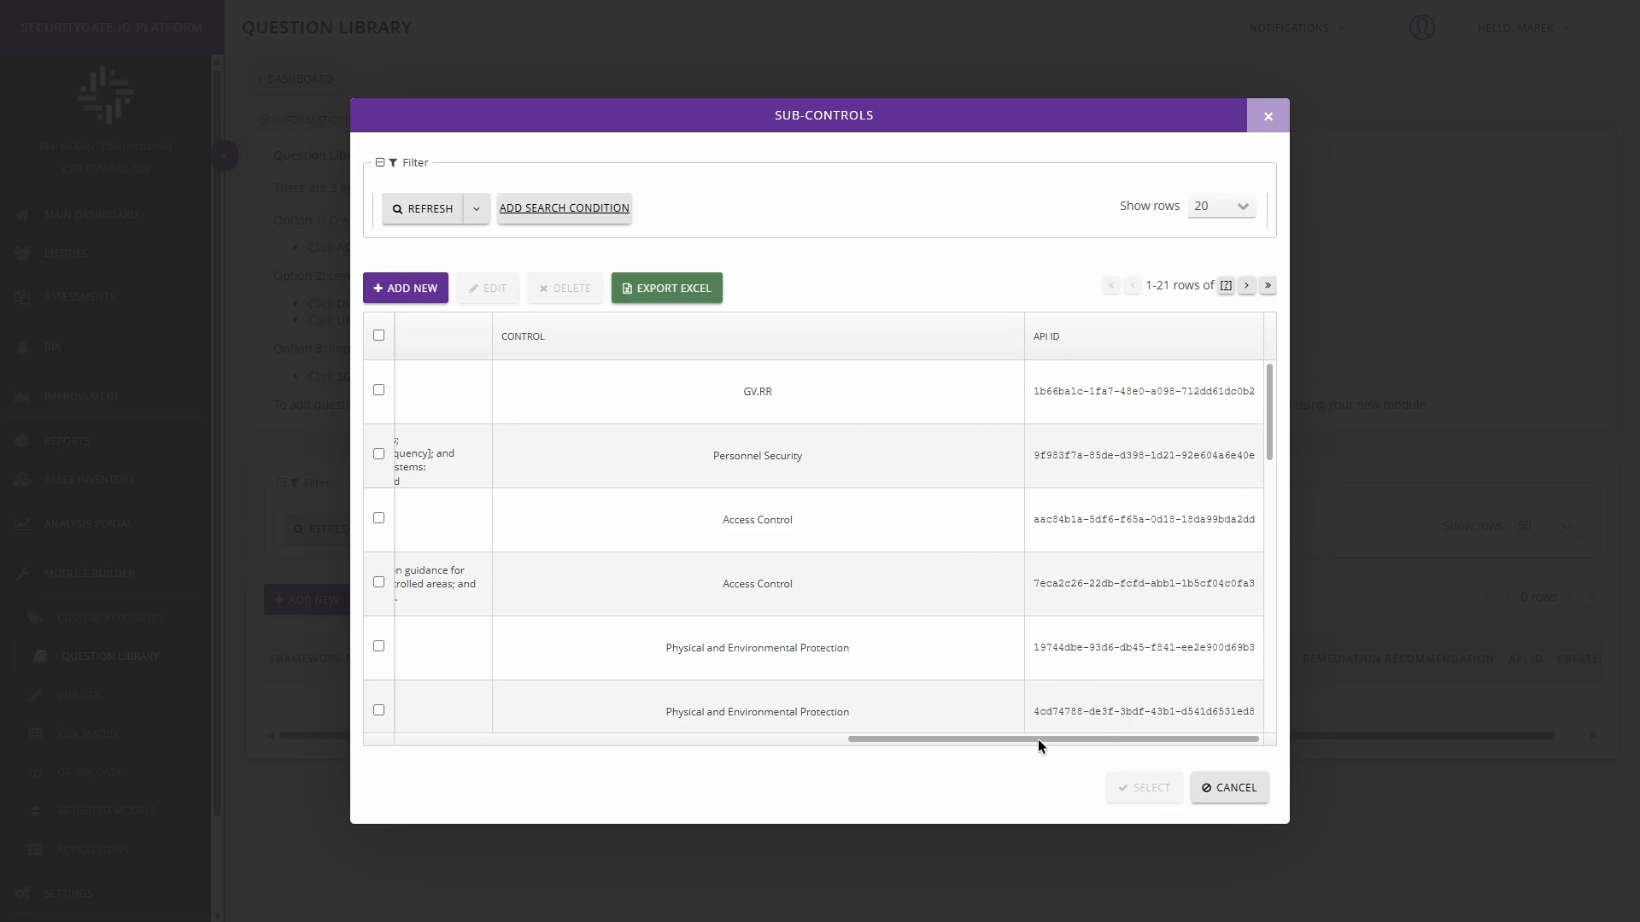
# Step: Map the user-defined sub-control GV.RR-01 to the question
pyautogui.moveTo(1038, 739); pyautogui.dragTo(469, 681)
pyautogui.click(378, 390)
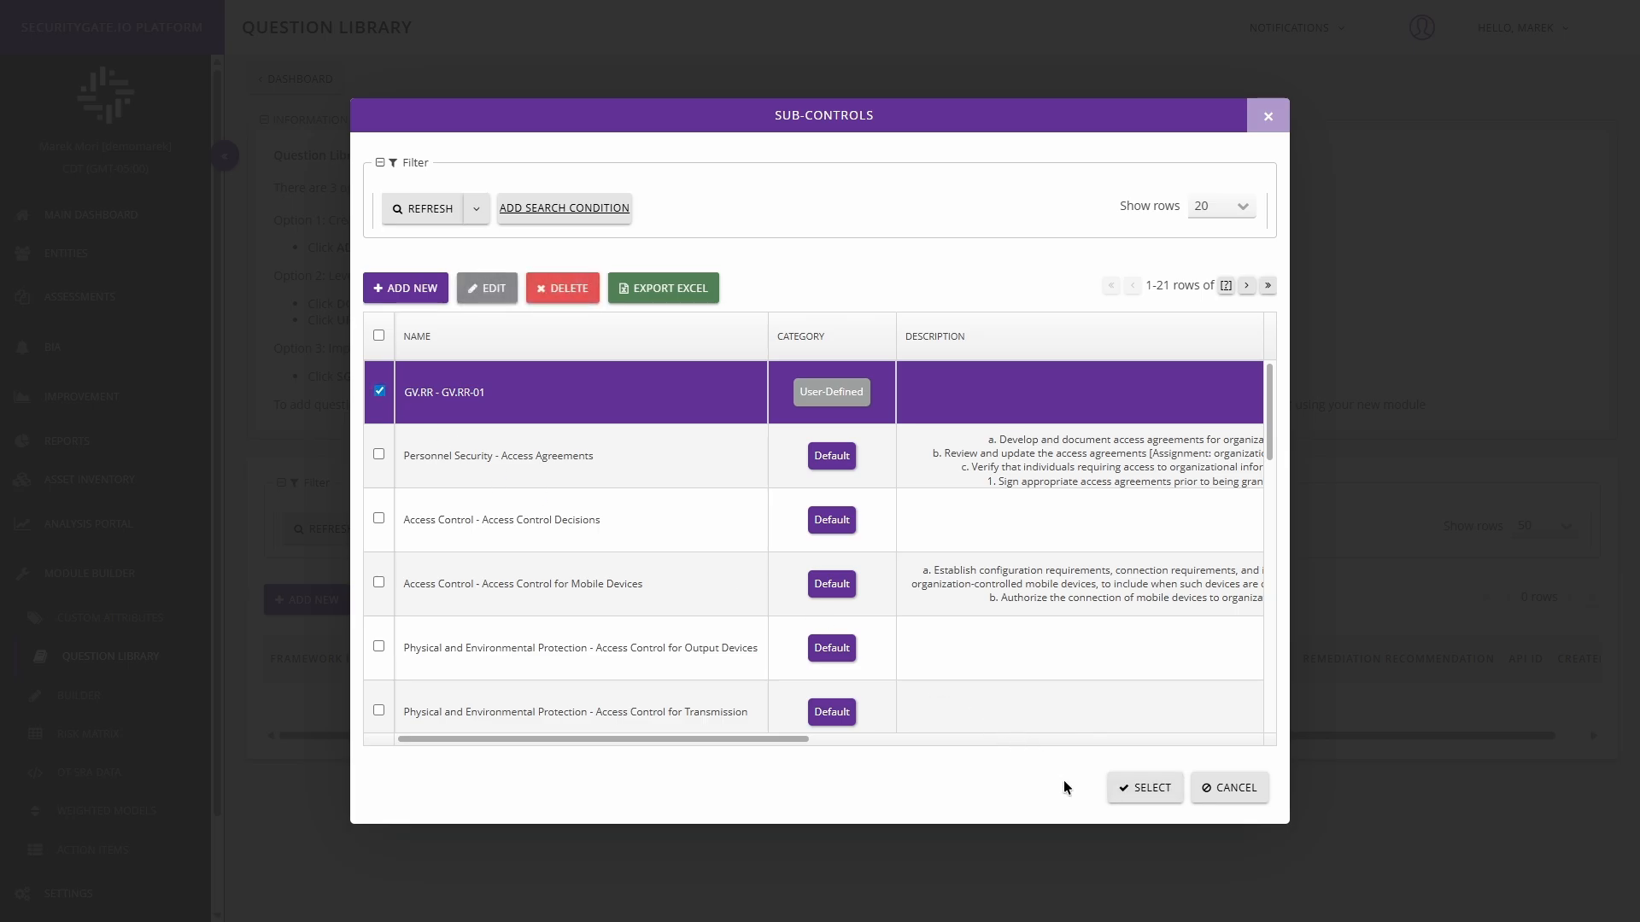
pyautogui.click(1136, 789)
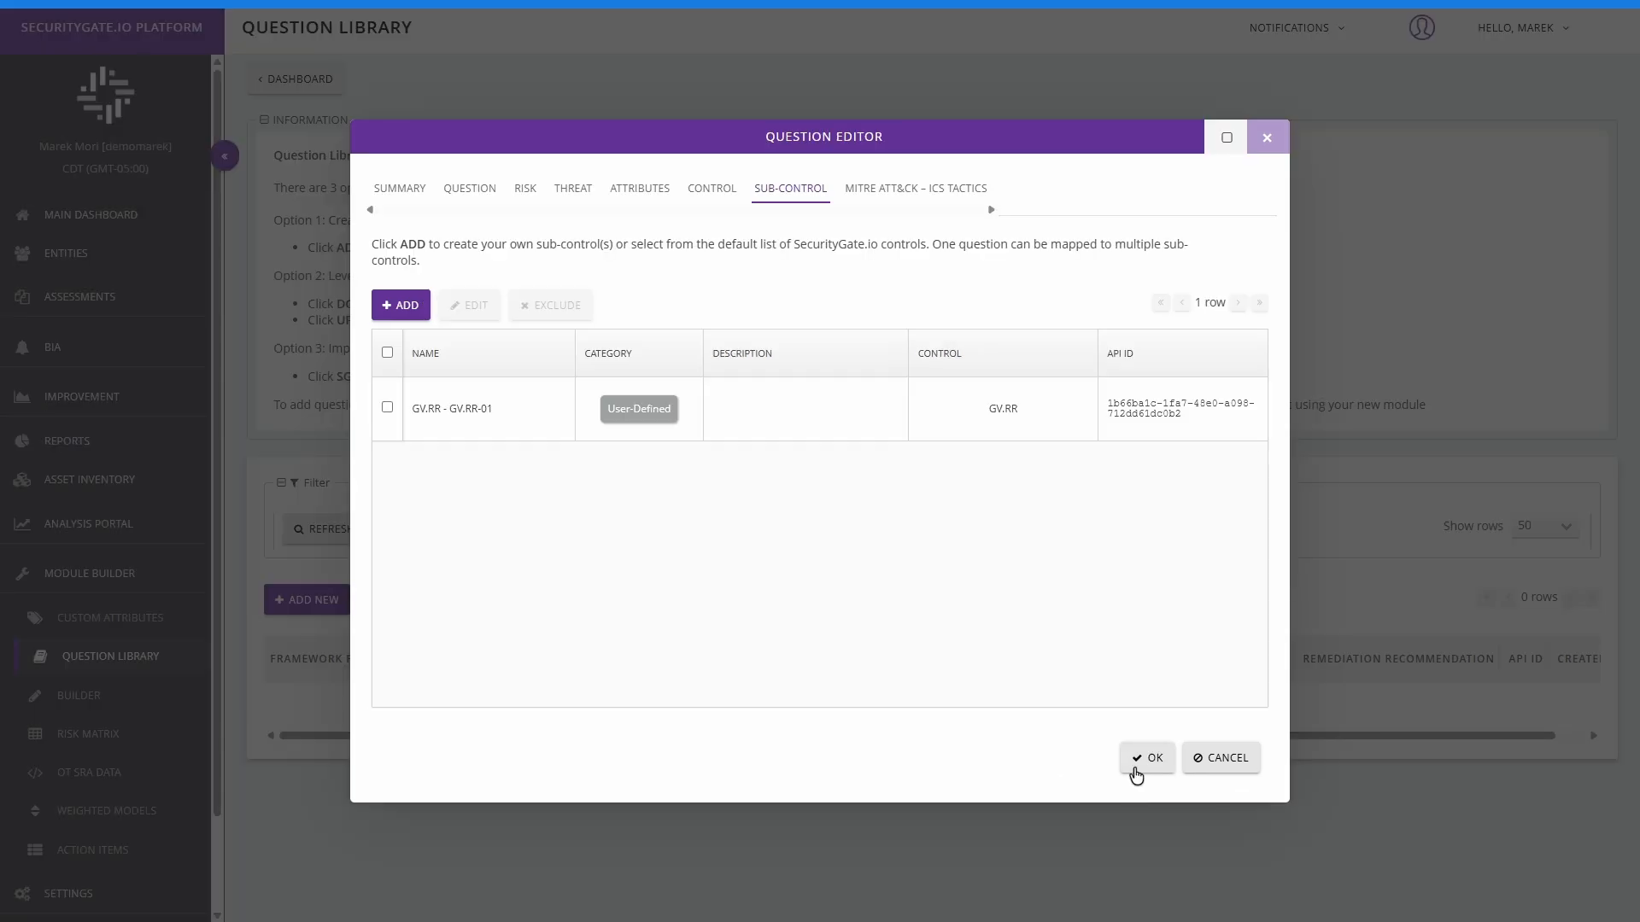
# Step: Review the available MITRE ATT&CK ICS tactics and map the Initial Access tactic to the question
pyautogui.click(919, 190)
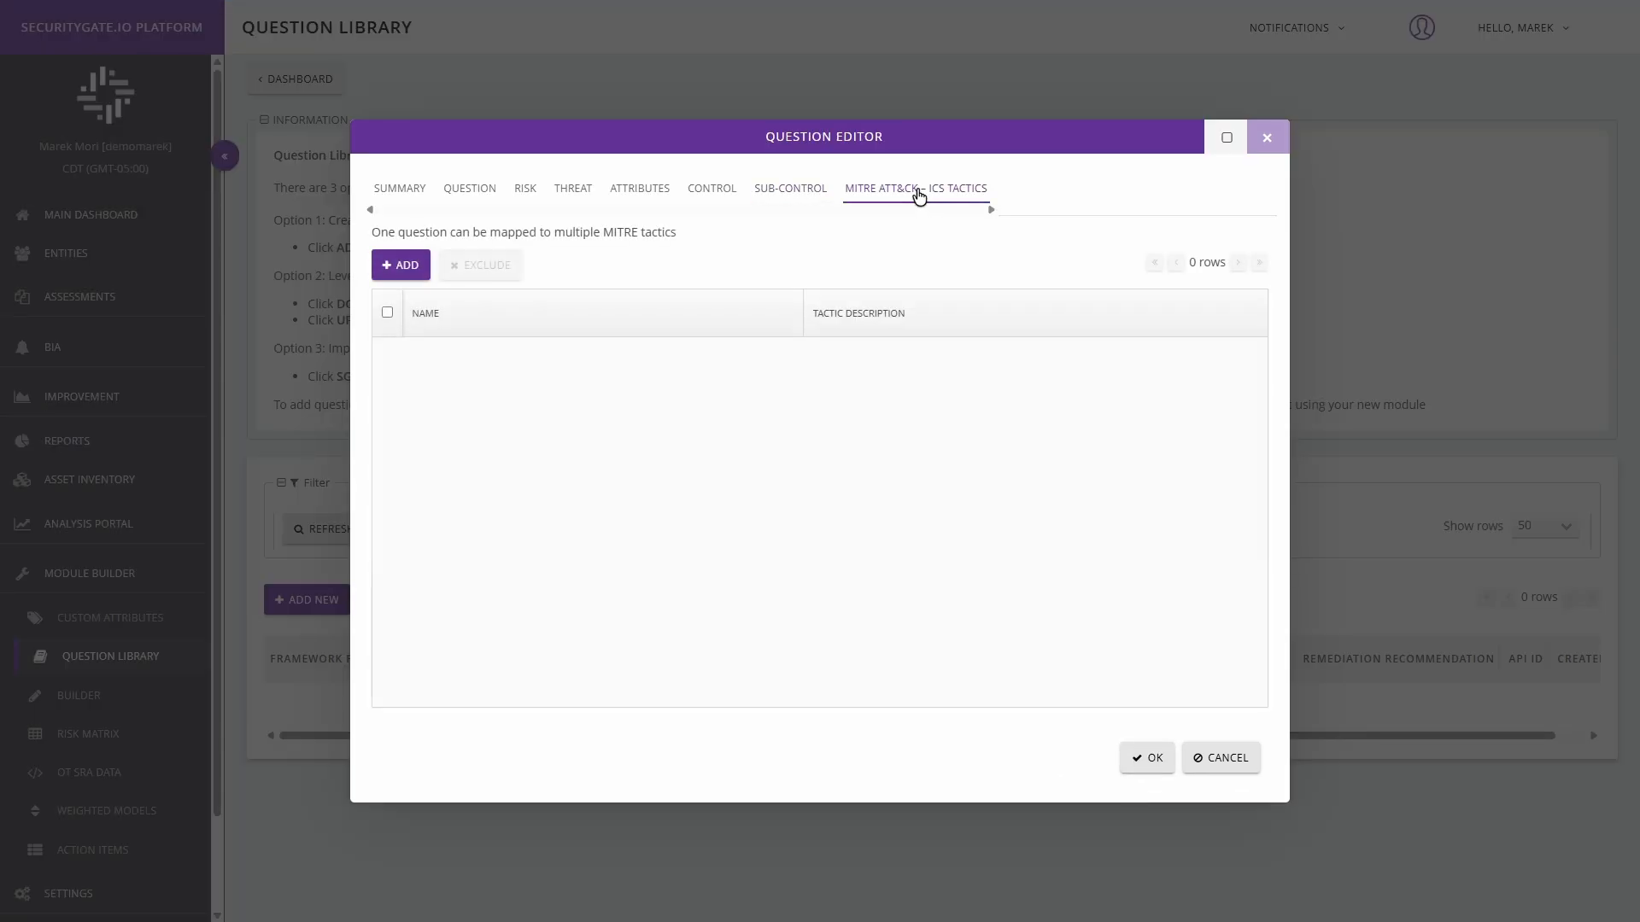
pyautogui.click(398, 272)
pyautogui.scroll(-1, 390, 373)
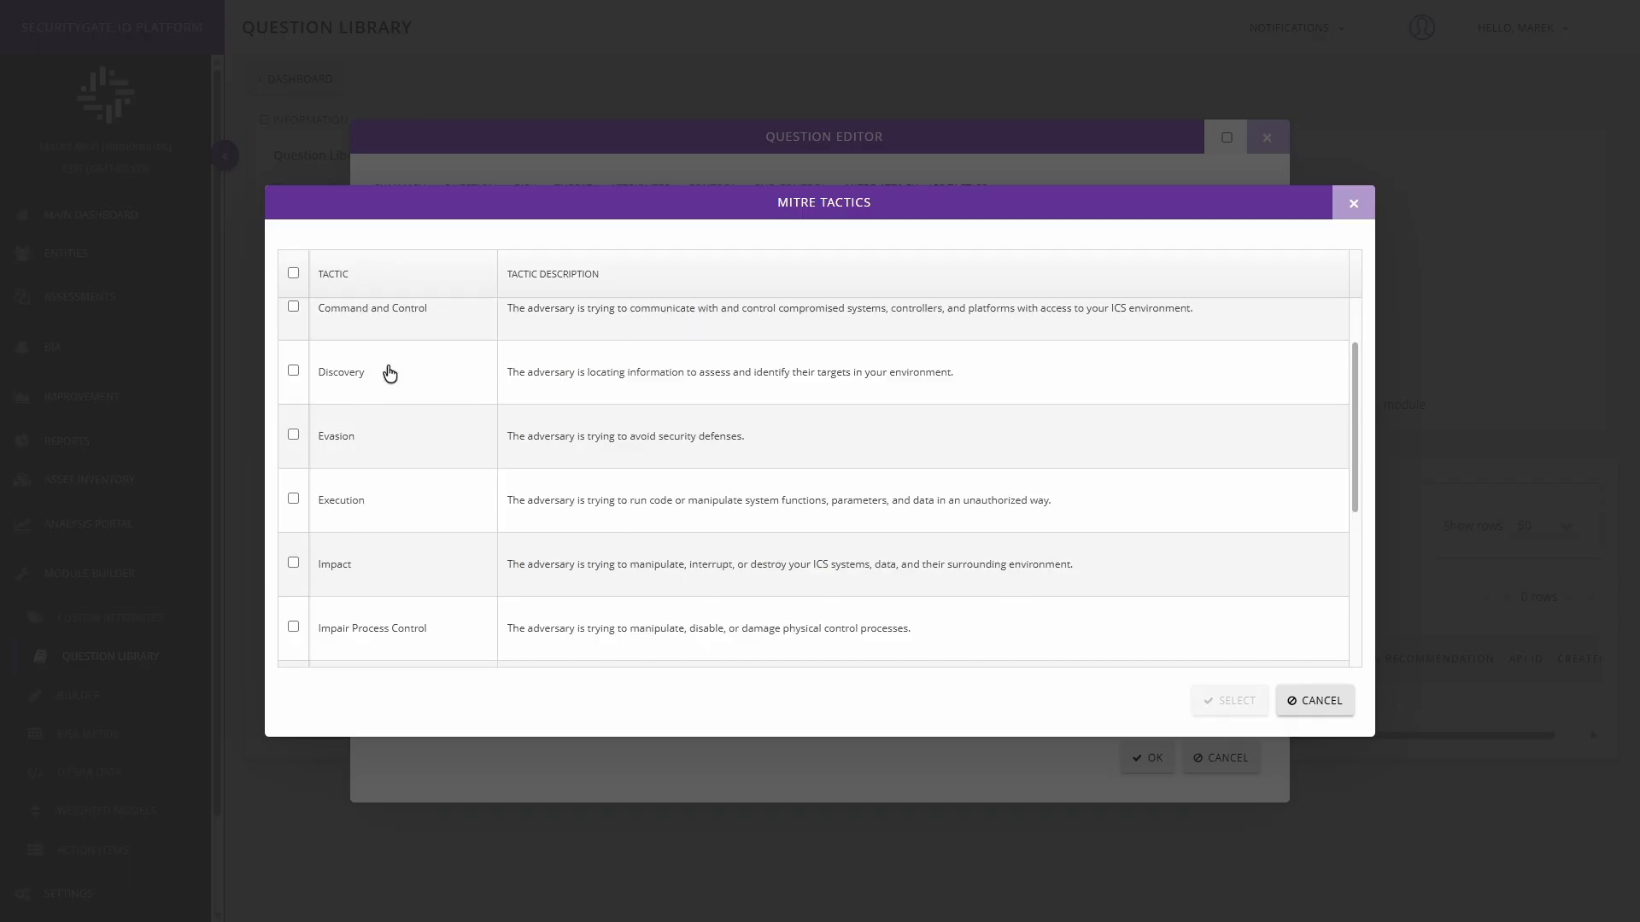
pyautogui.scroll(-4, 389, 373)
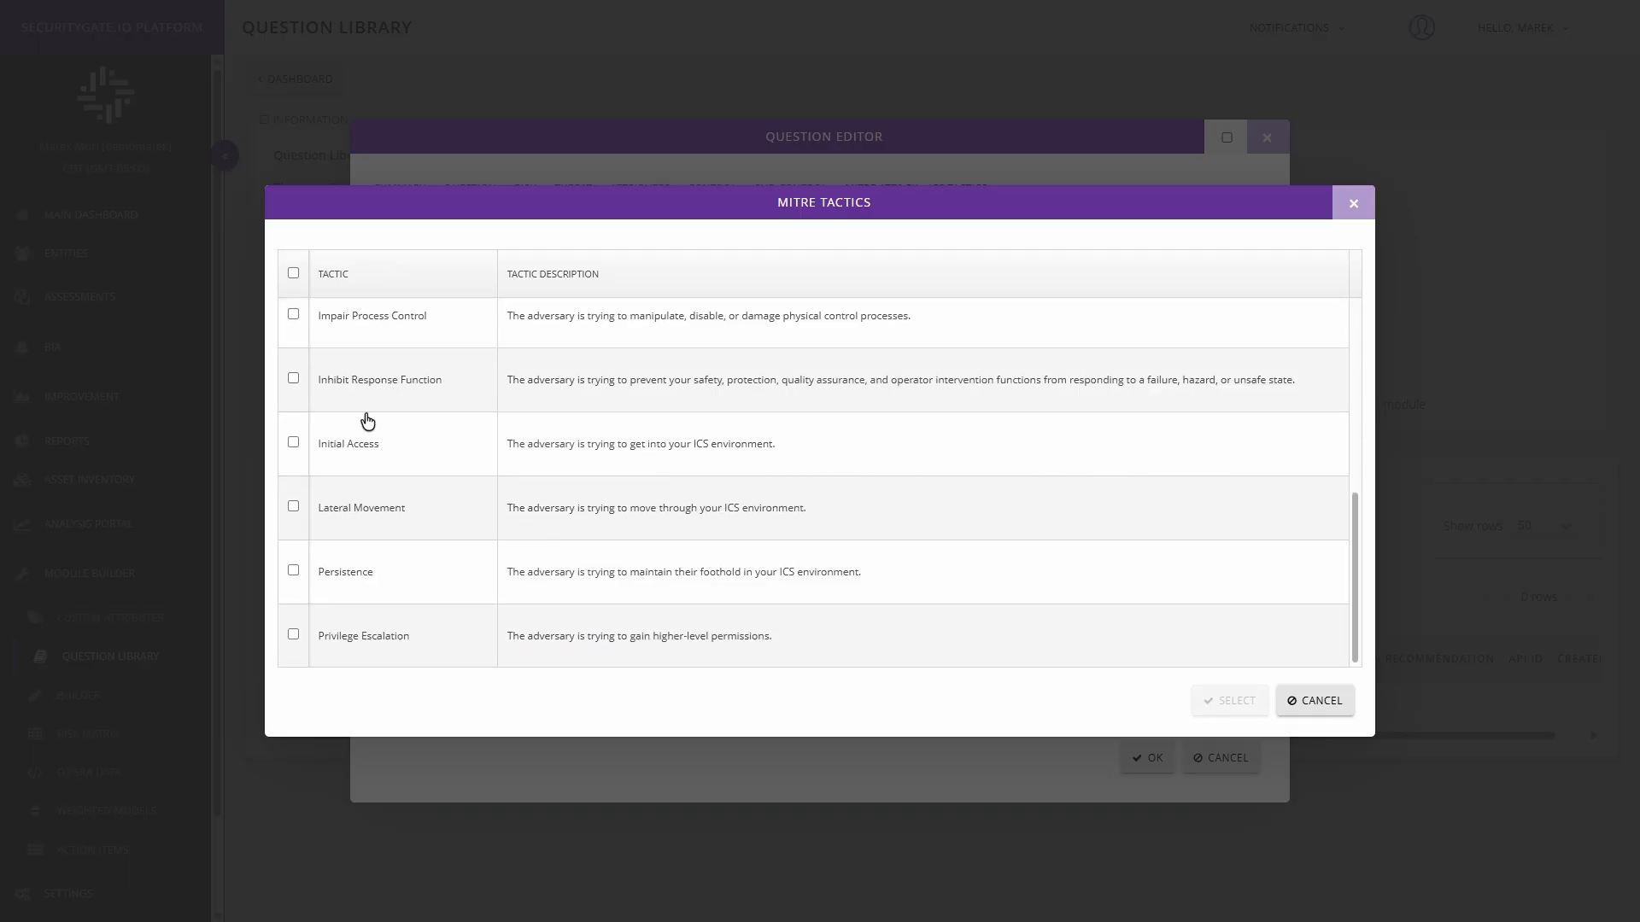
pyautogui.scroll(5, 402, 525)
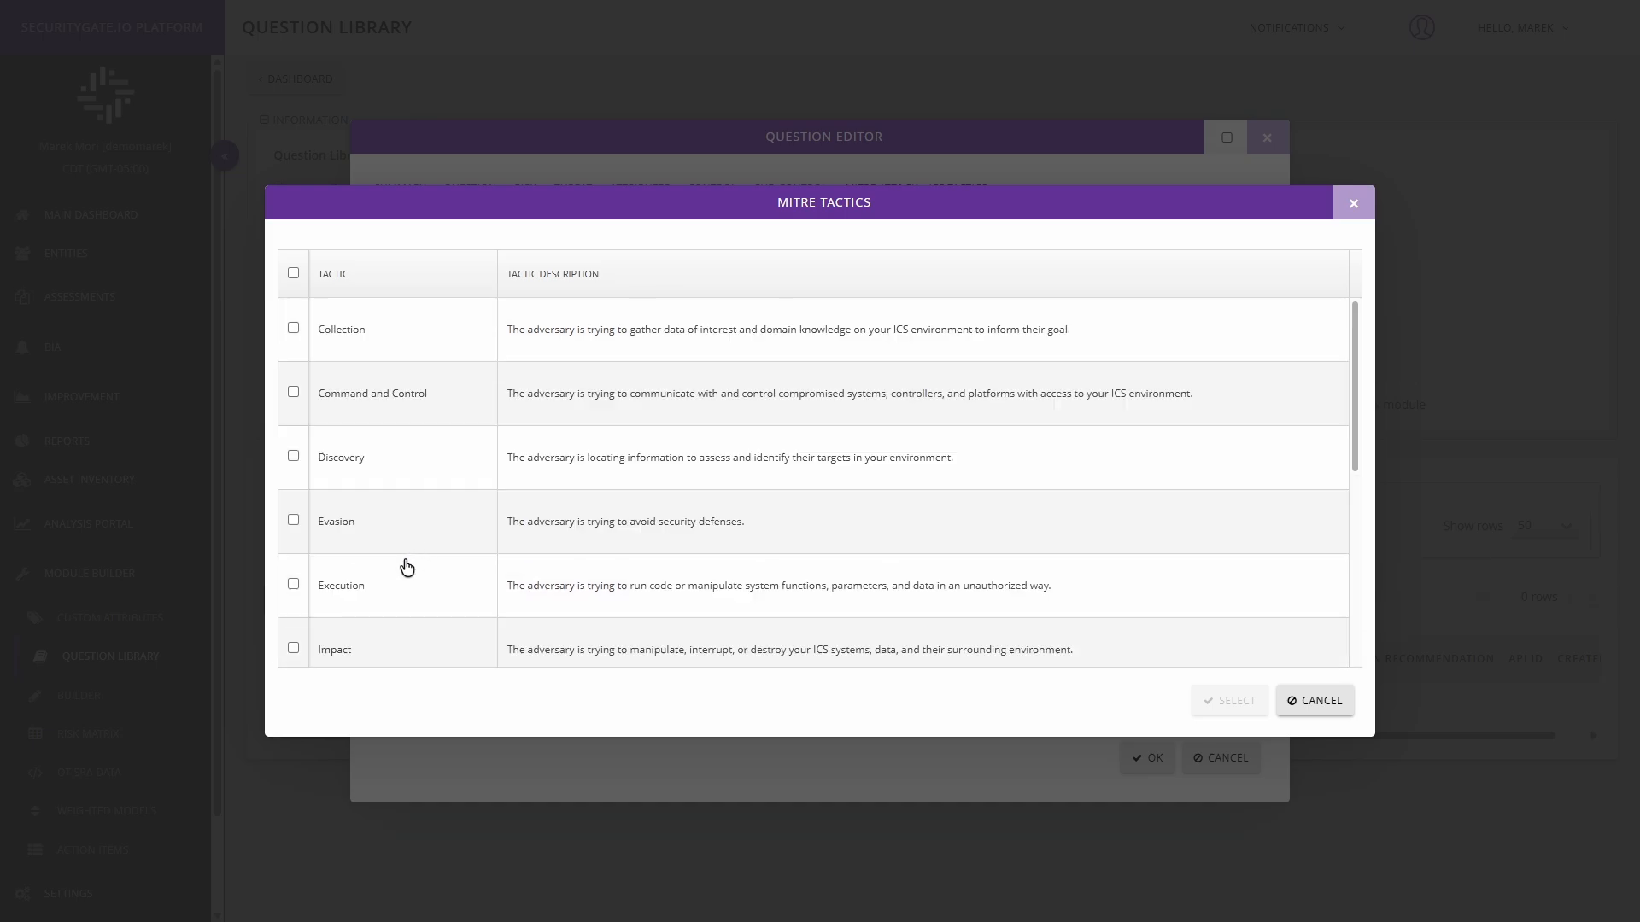
pyautogui.scroll(-3, 406, 567)
pyautogui.scroll(-1, 395, 589)
pyautogui.click(294, 485)
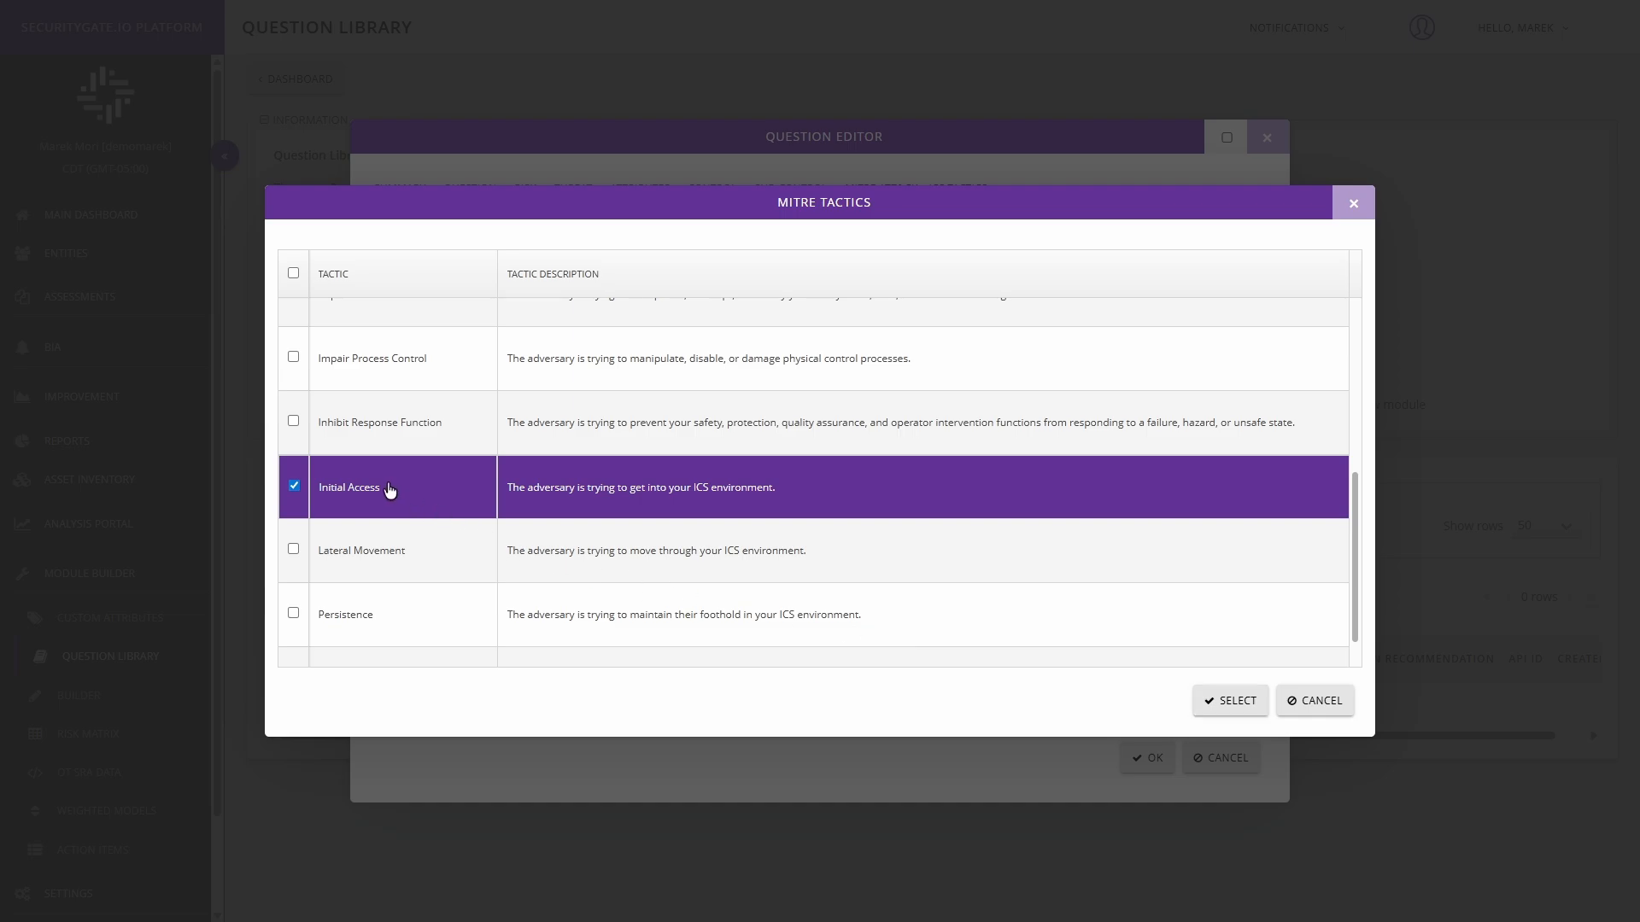
pyautogui.moveTo(357, 500); pyautogui.dragTo(320, 500)
pyautogui.click(320, 500)
pyautogui.click(1238, 702)
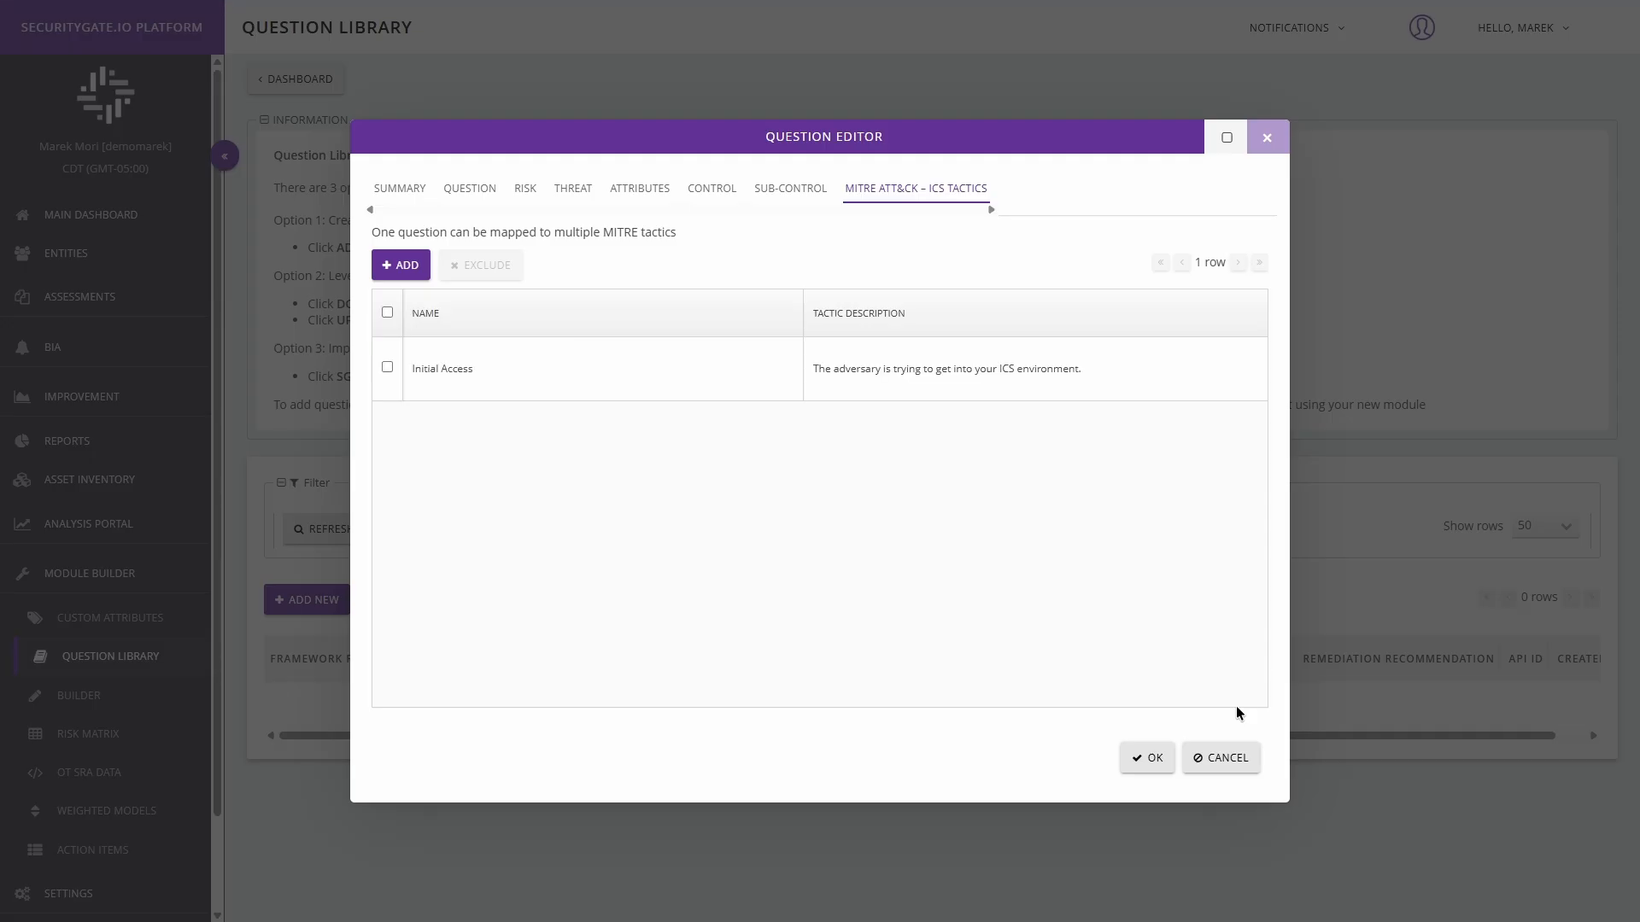
# Step: Save the new question with its mappings, then reopen GV.RR-01 for editing to review its details and close it without changes
pyautogui.click(1148, 760)
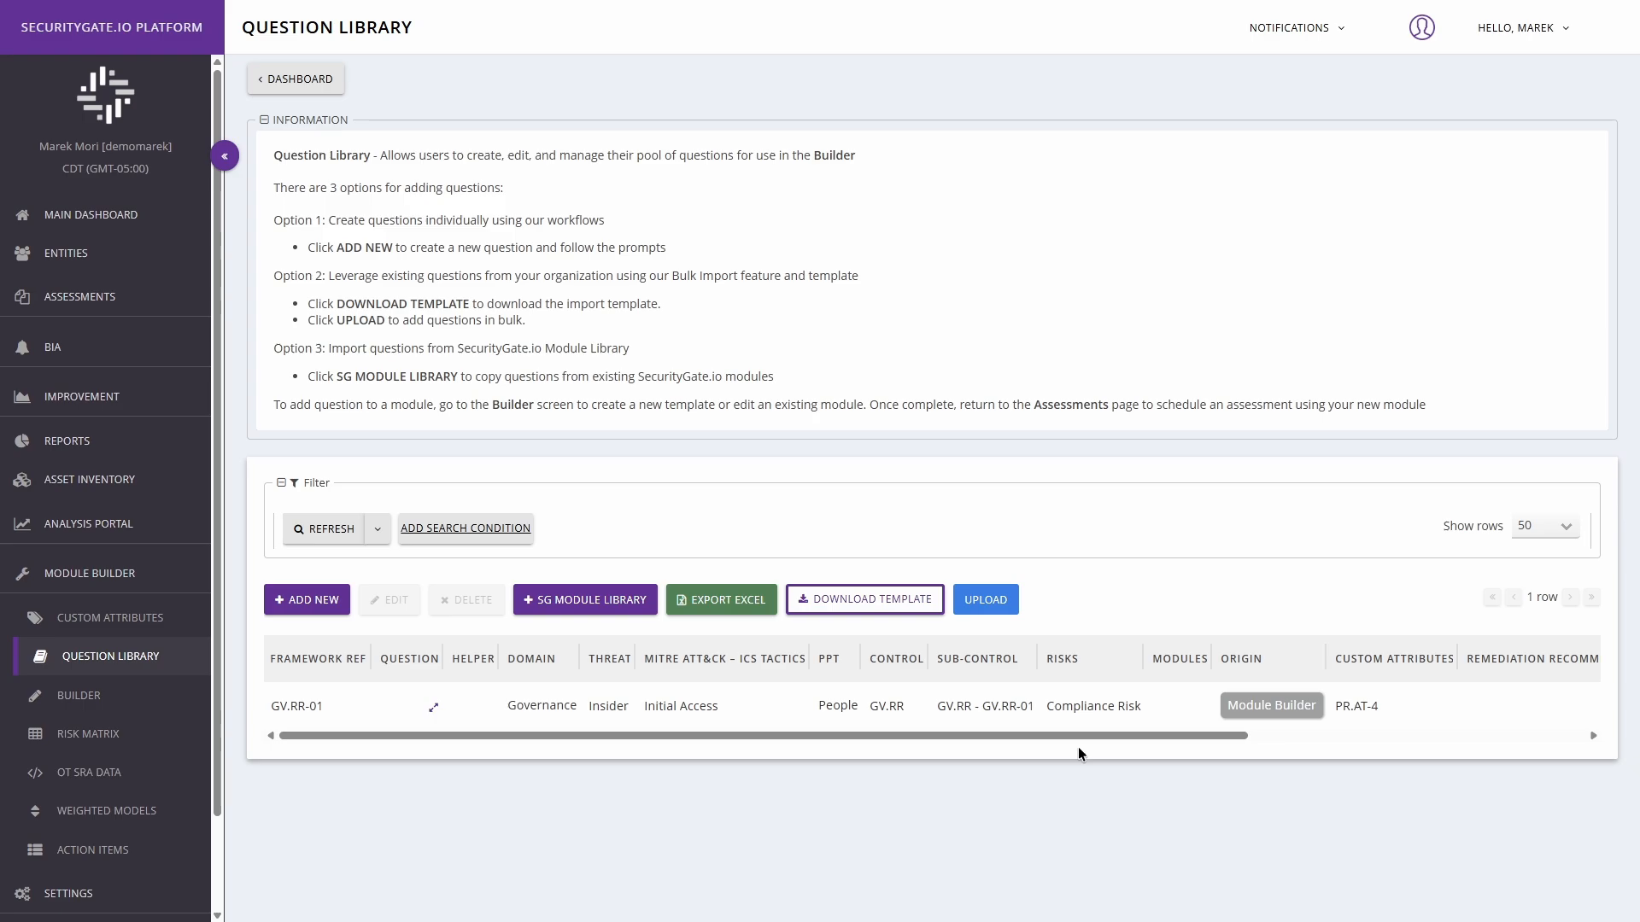
pyautogui.click(353, 703)
pyautogui.click(387, 603)
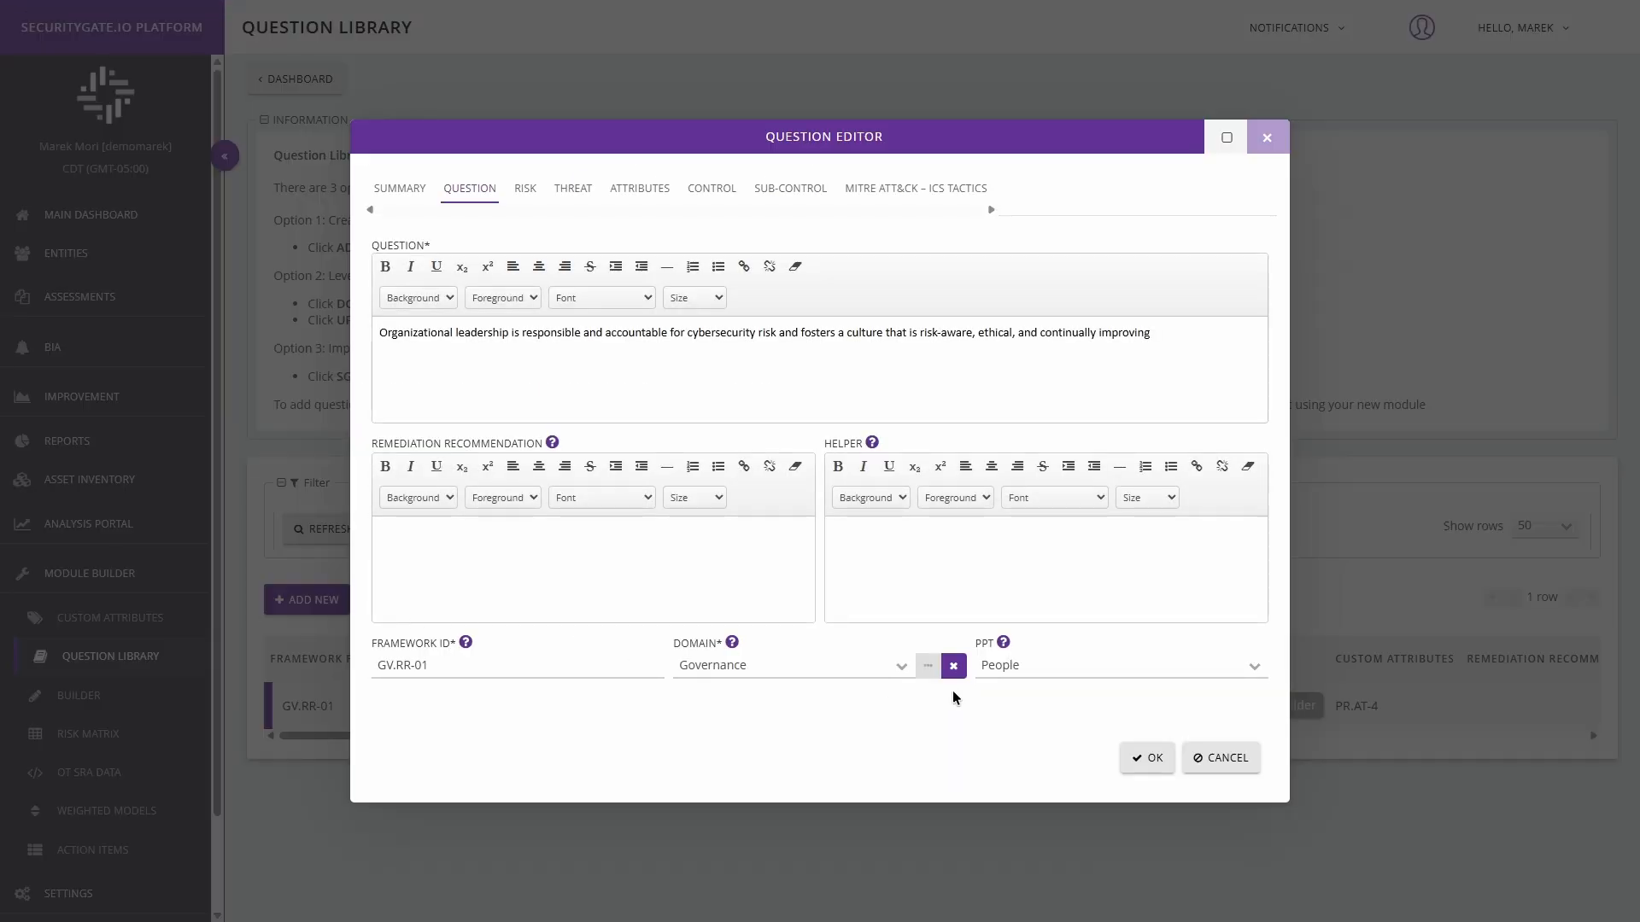
pyautogui.click(1206, 758)
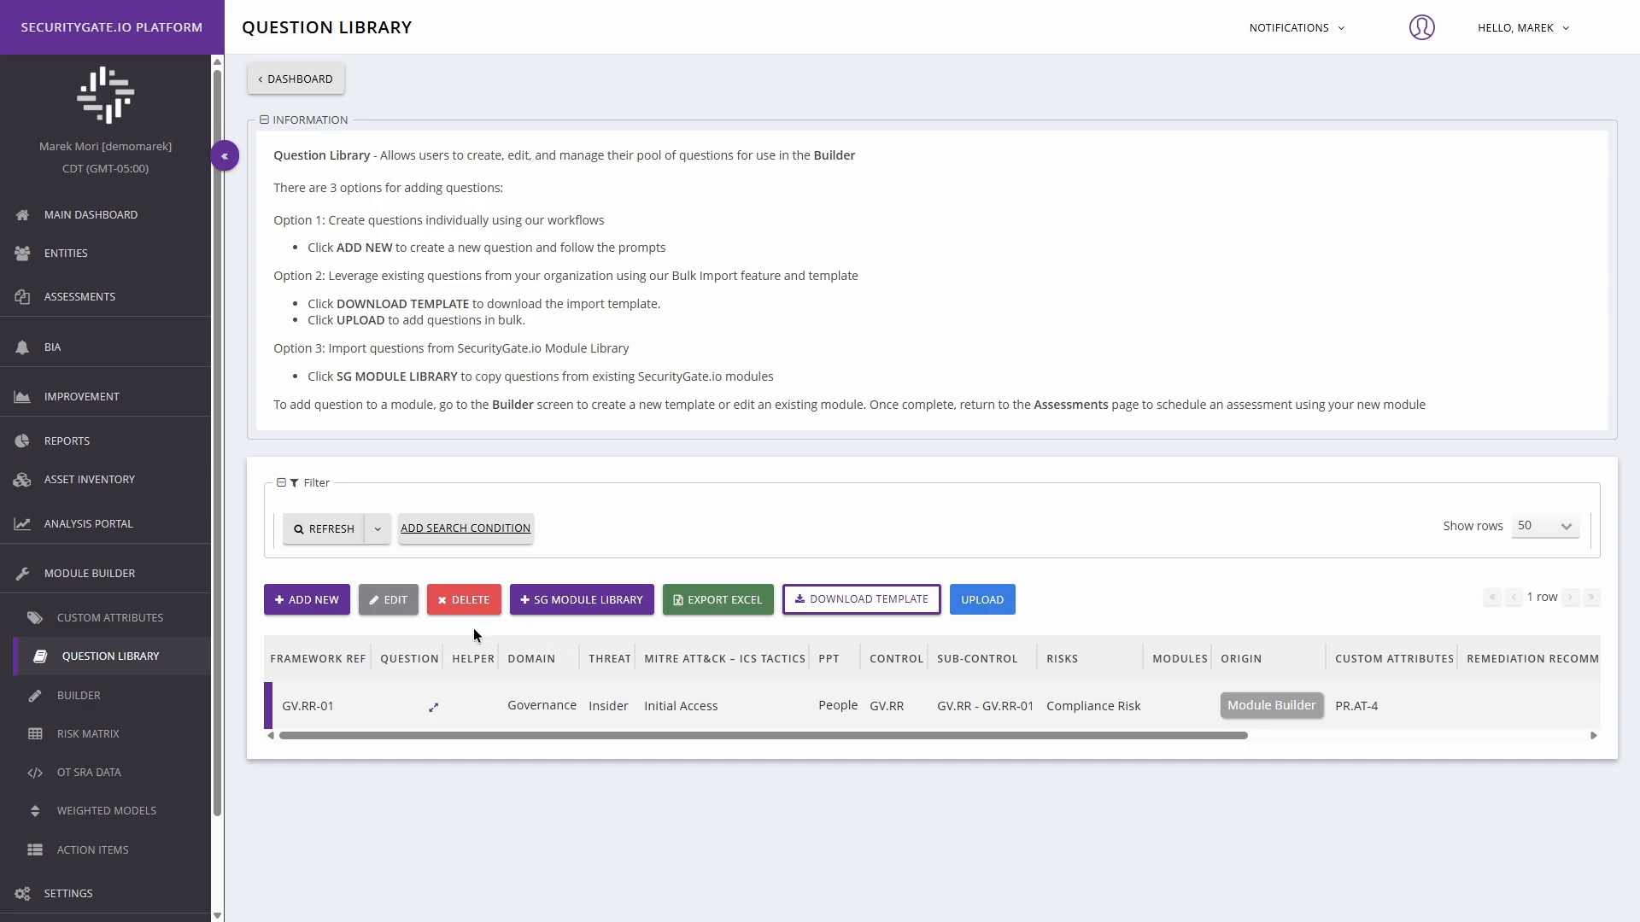
# Step: Import question IAM-2d from the SG Module Library, filtering by the C2M2 - Electric assessment and the first Access Control SG control
pyautogui.click(589, 603)
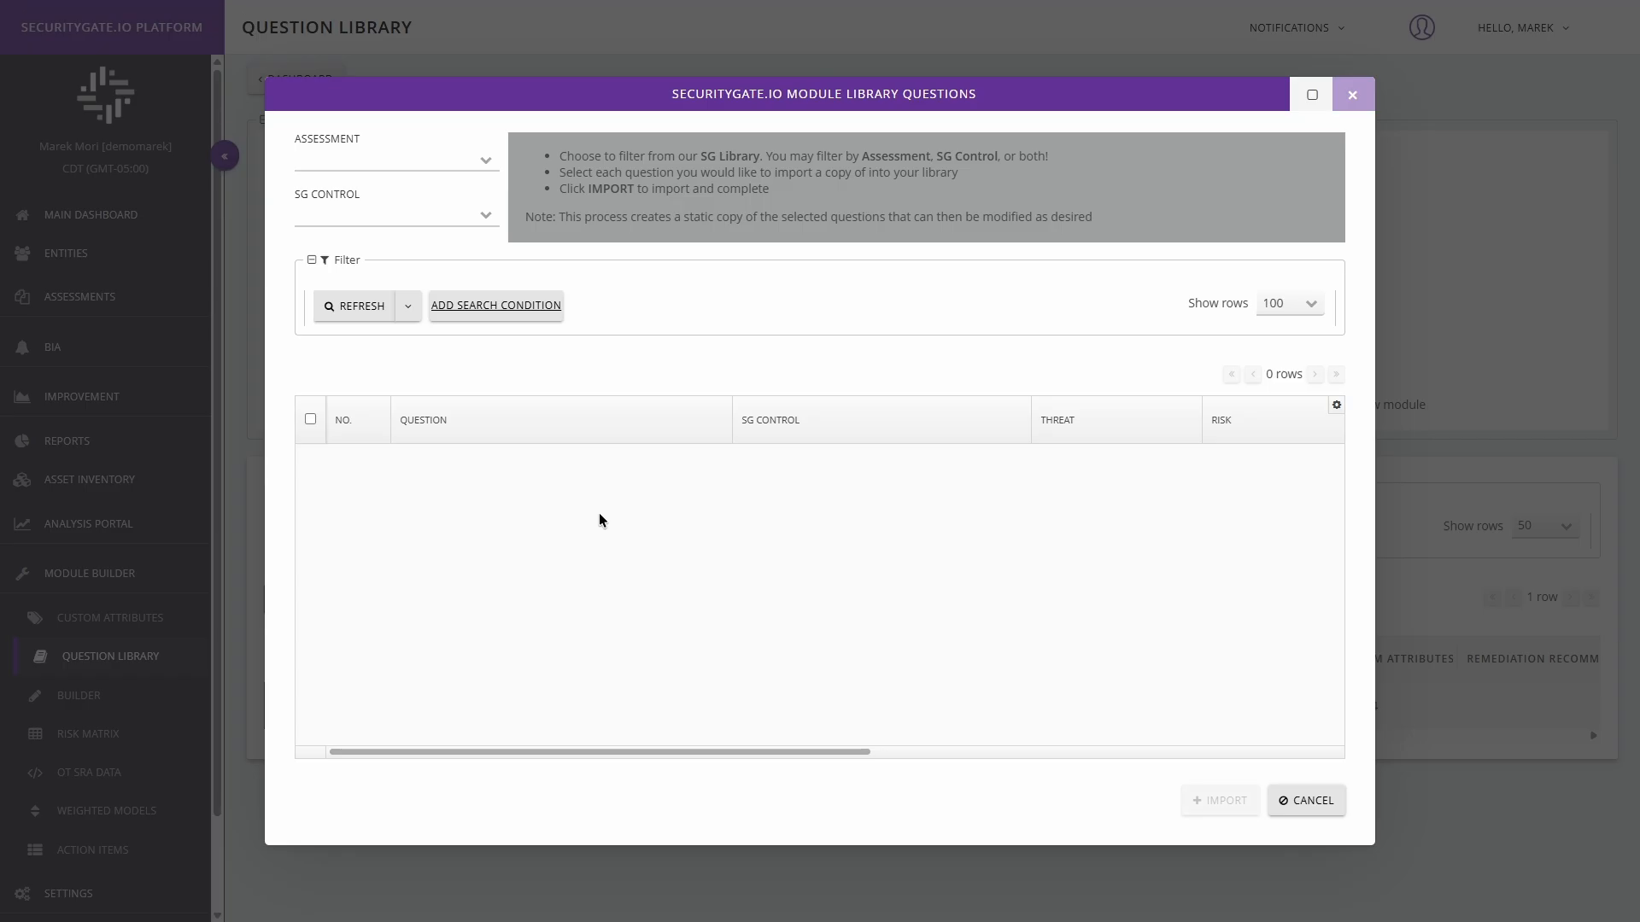
pyautogui.click(488, 160)
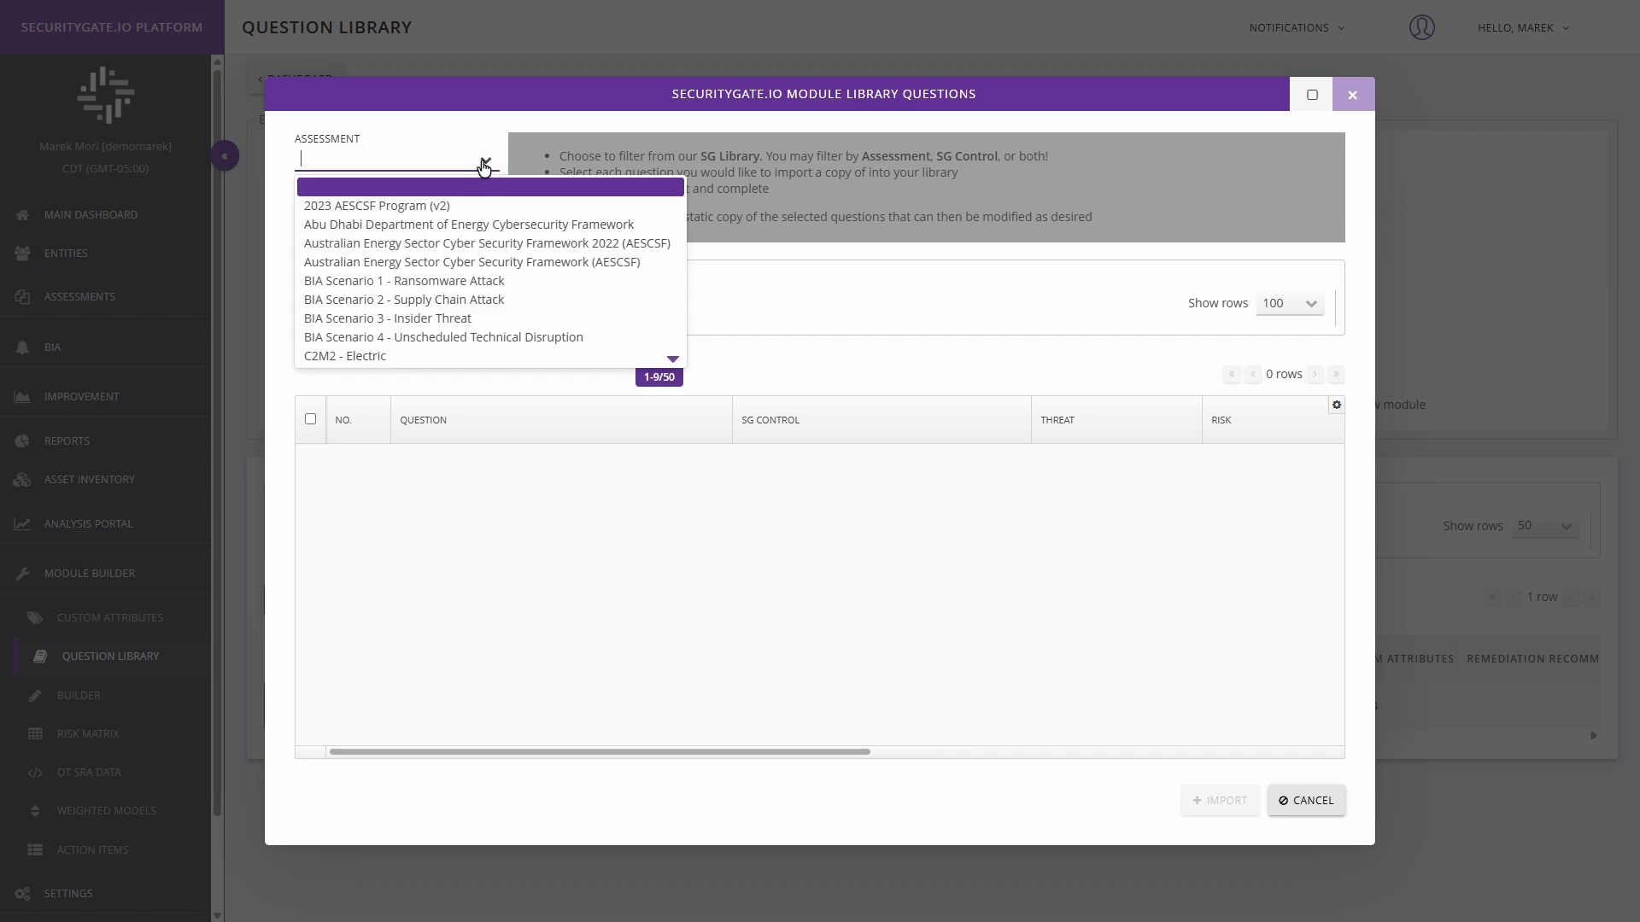
pyautogui.click(456, 357)
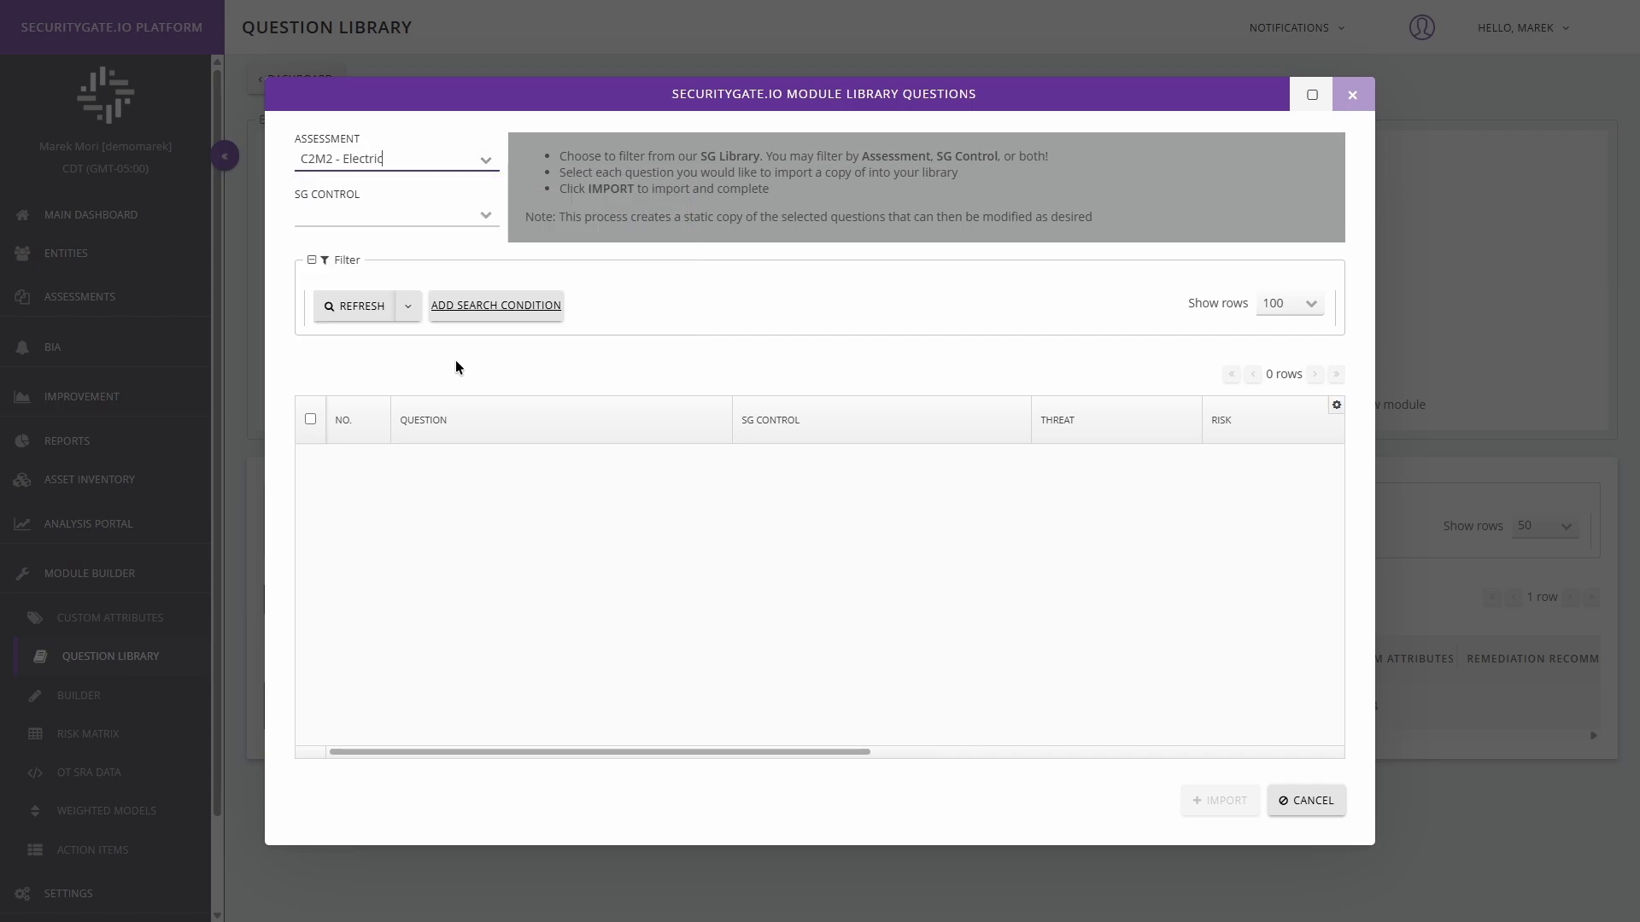
pyautogui.click(498, 225)
pyautogui.click(485, 258)
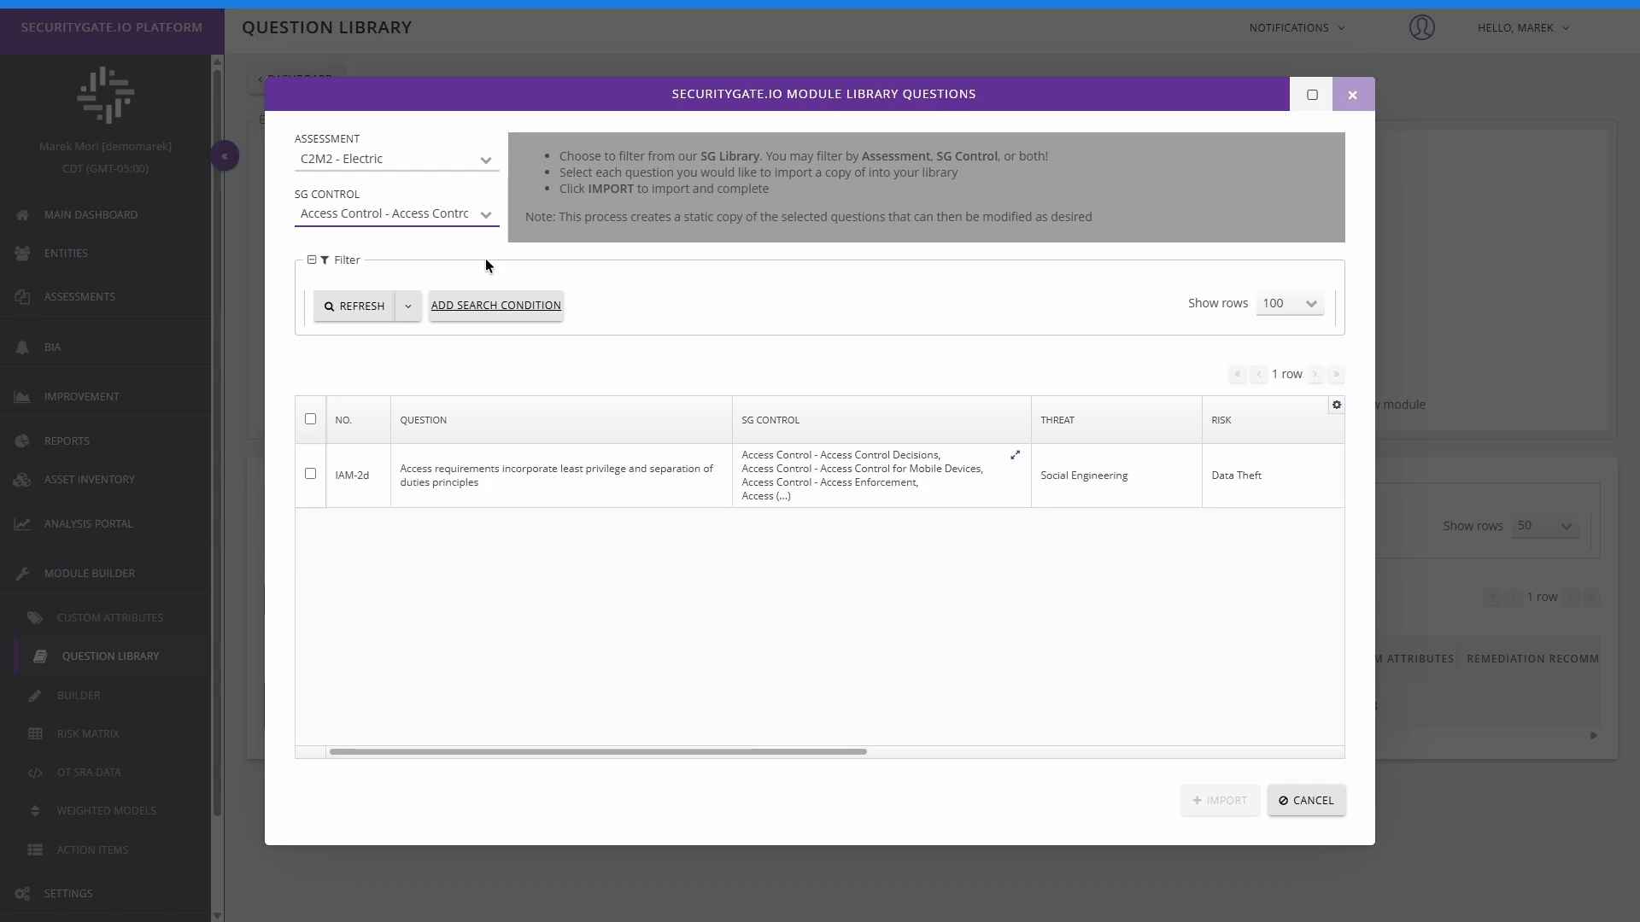
pyautogui.click(312, 475)
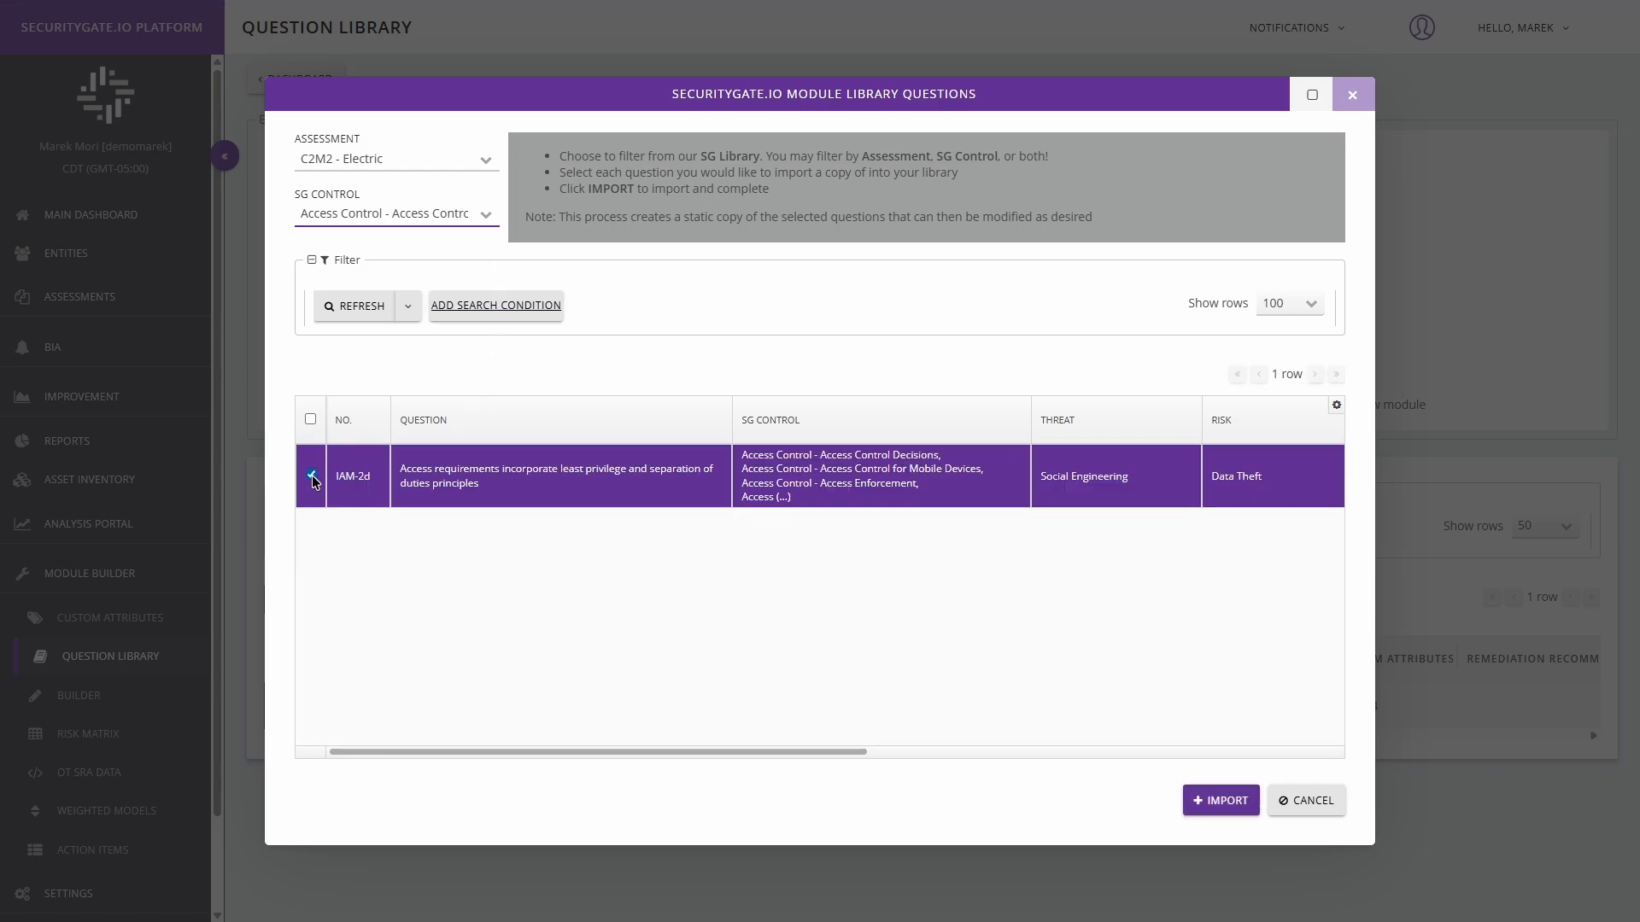
pyautogui.click(1233, 809)
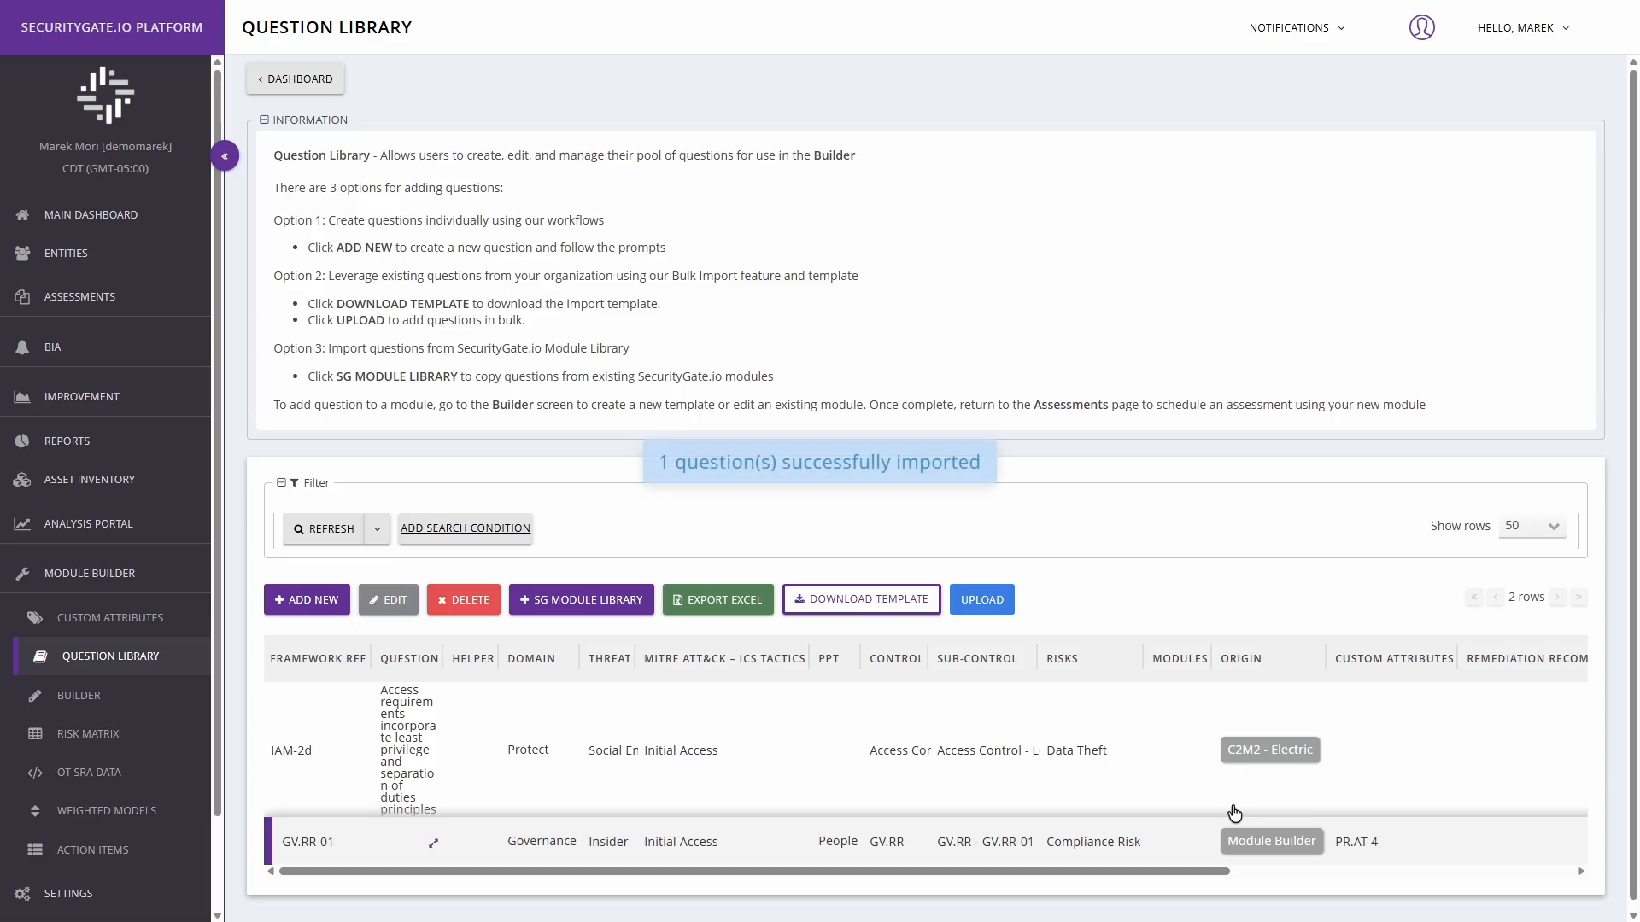